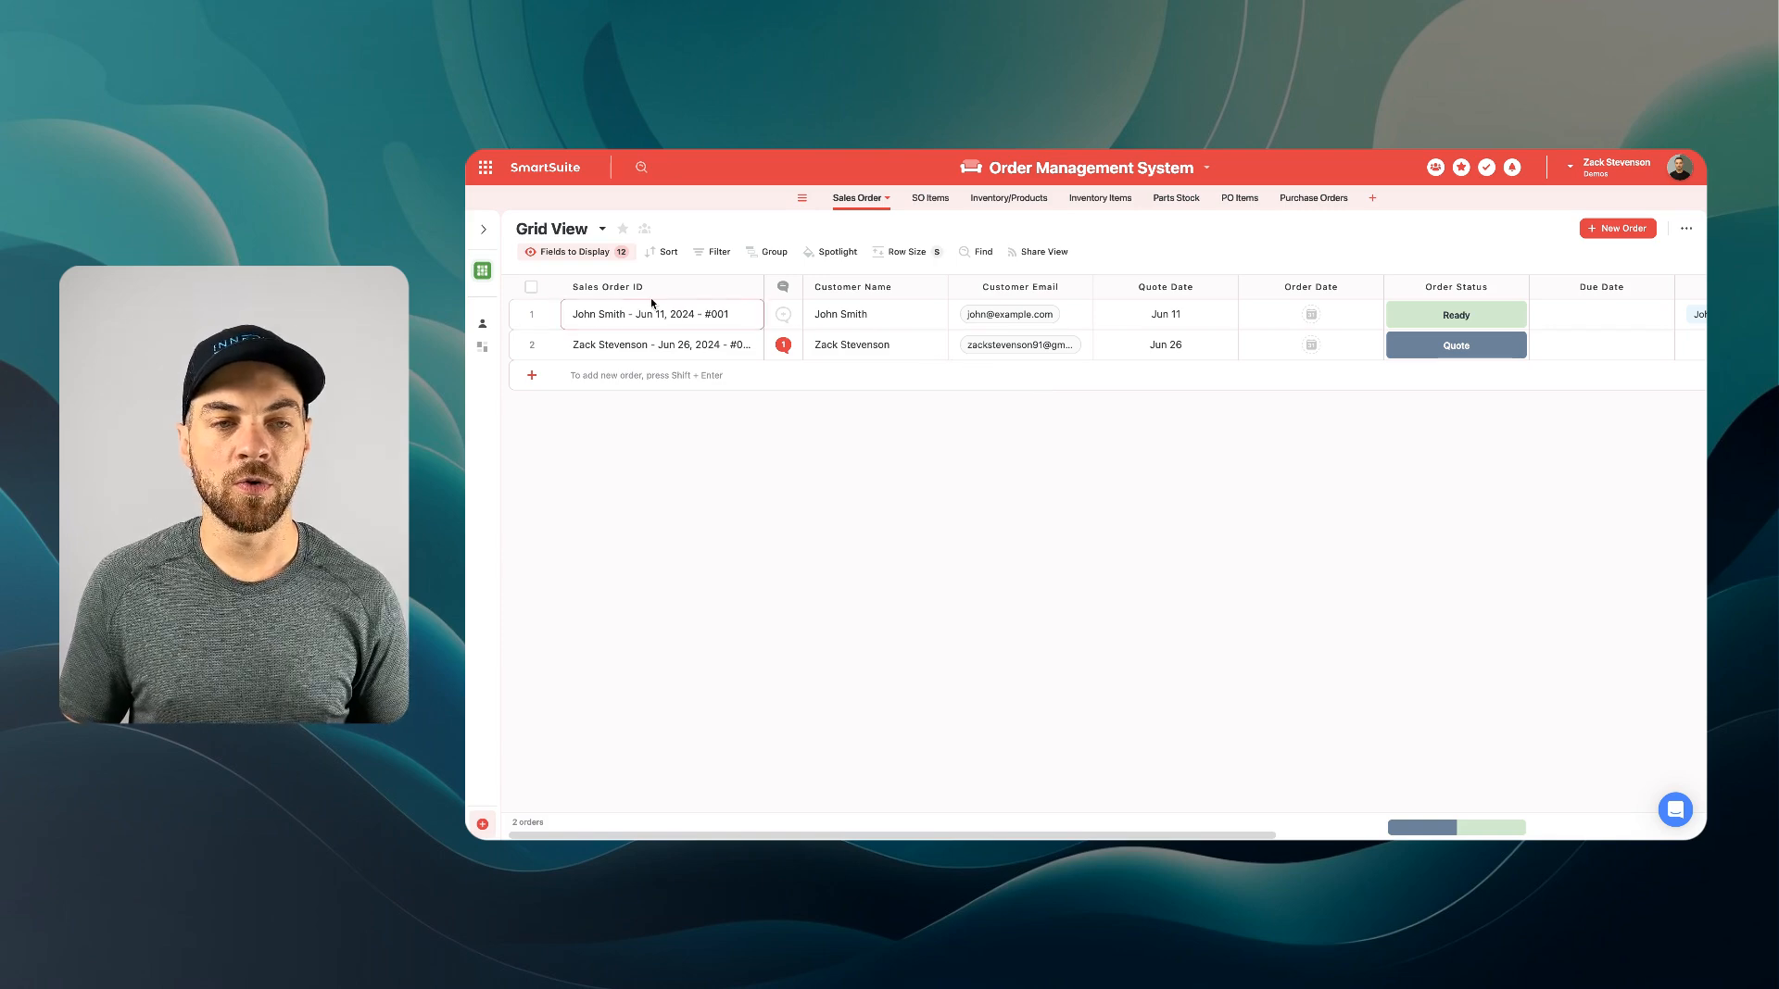
Step: Create a public dashboard view named Orders in the Sales Order table
left_click(484, 238)
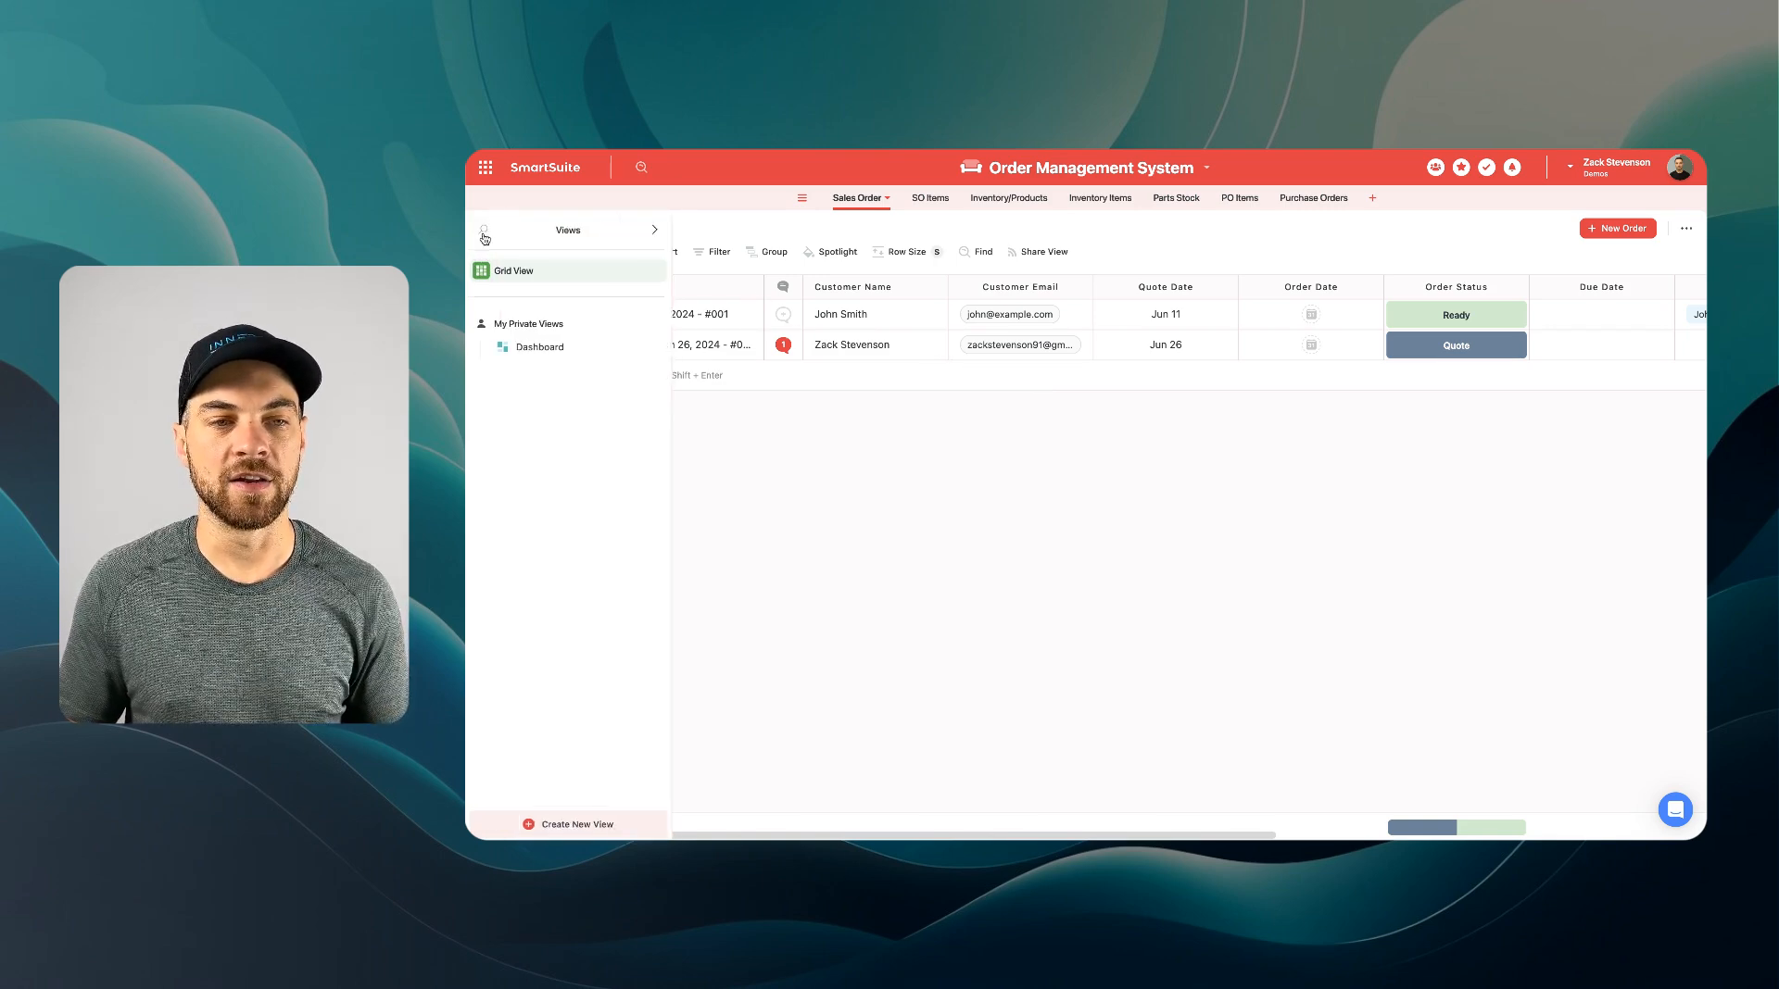
left_click(579, 823)
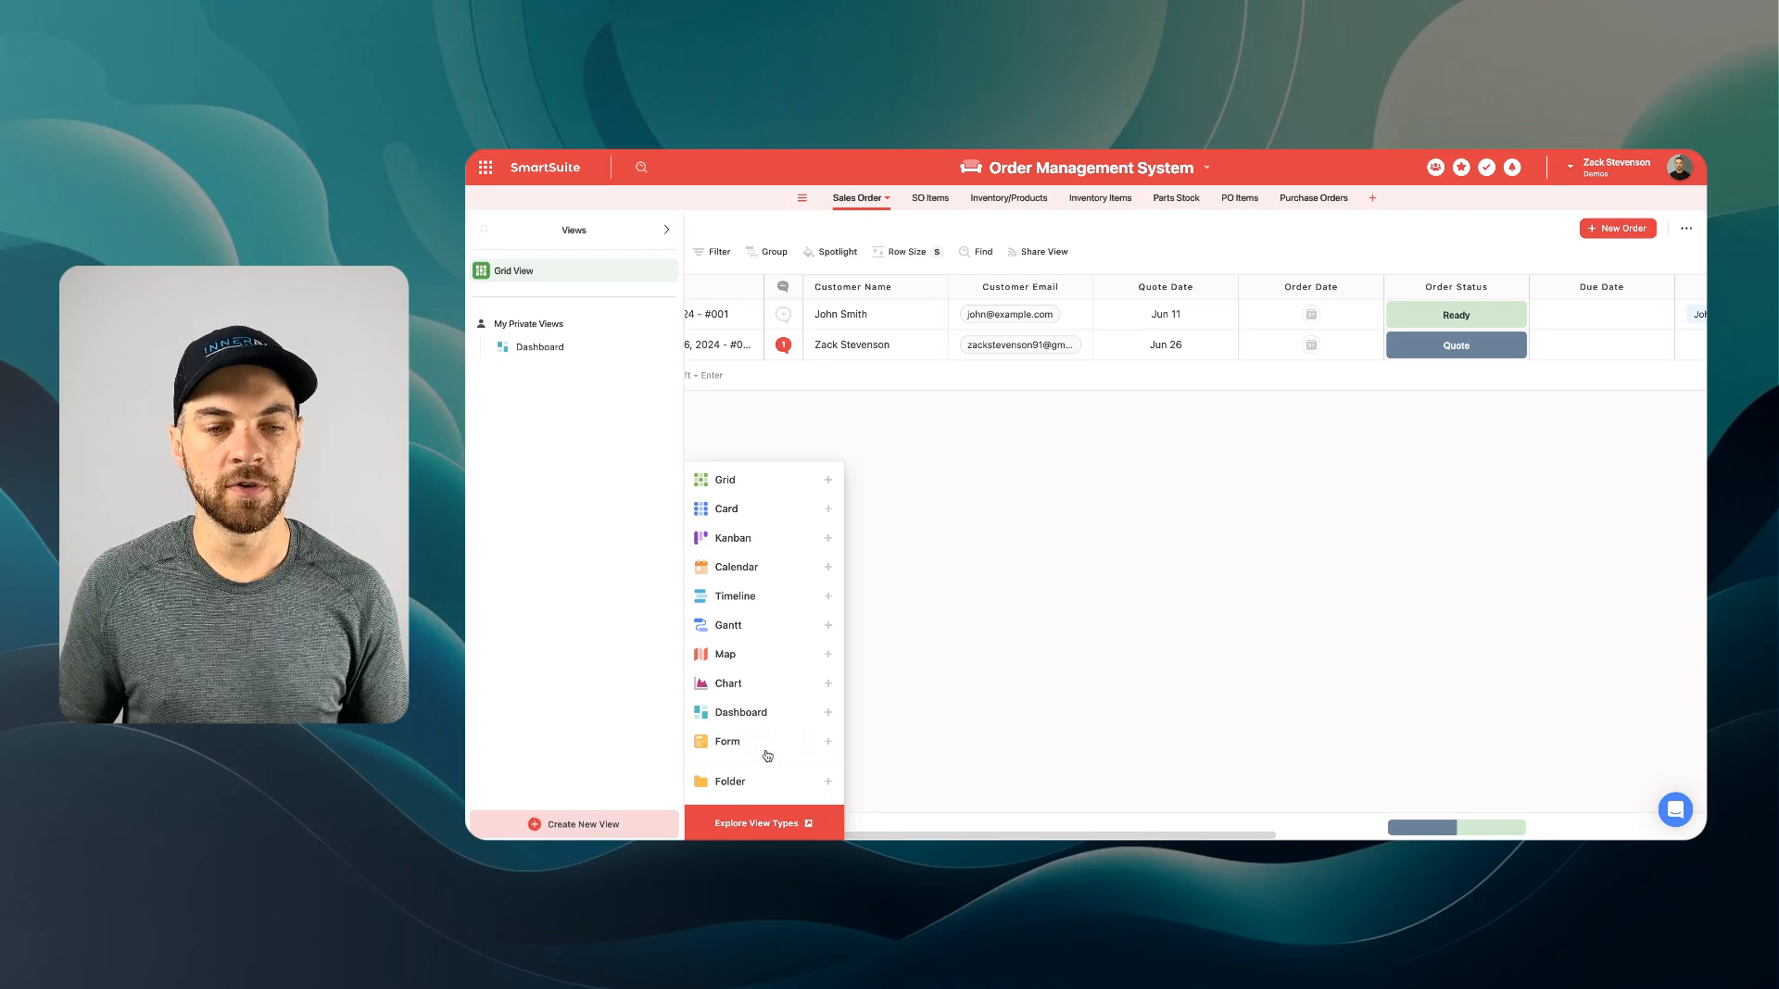
left_click(783, 722)
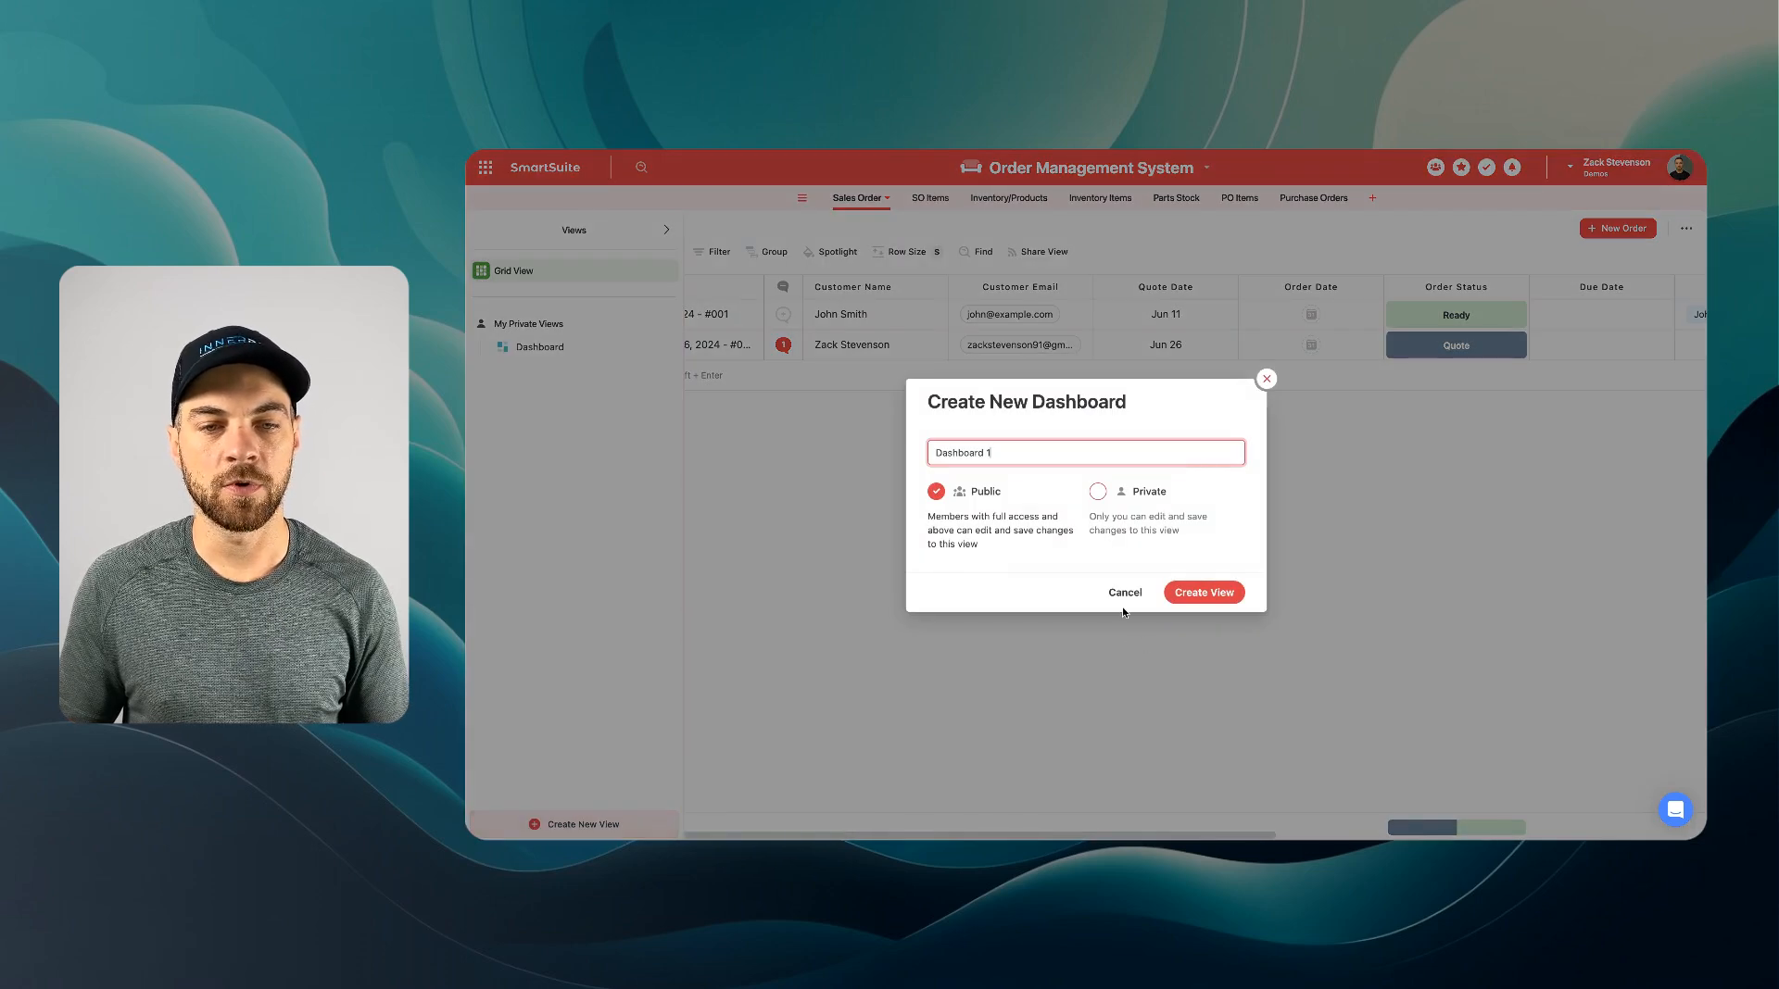
triple_click(1023, 451)
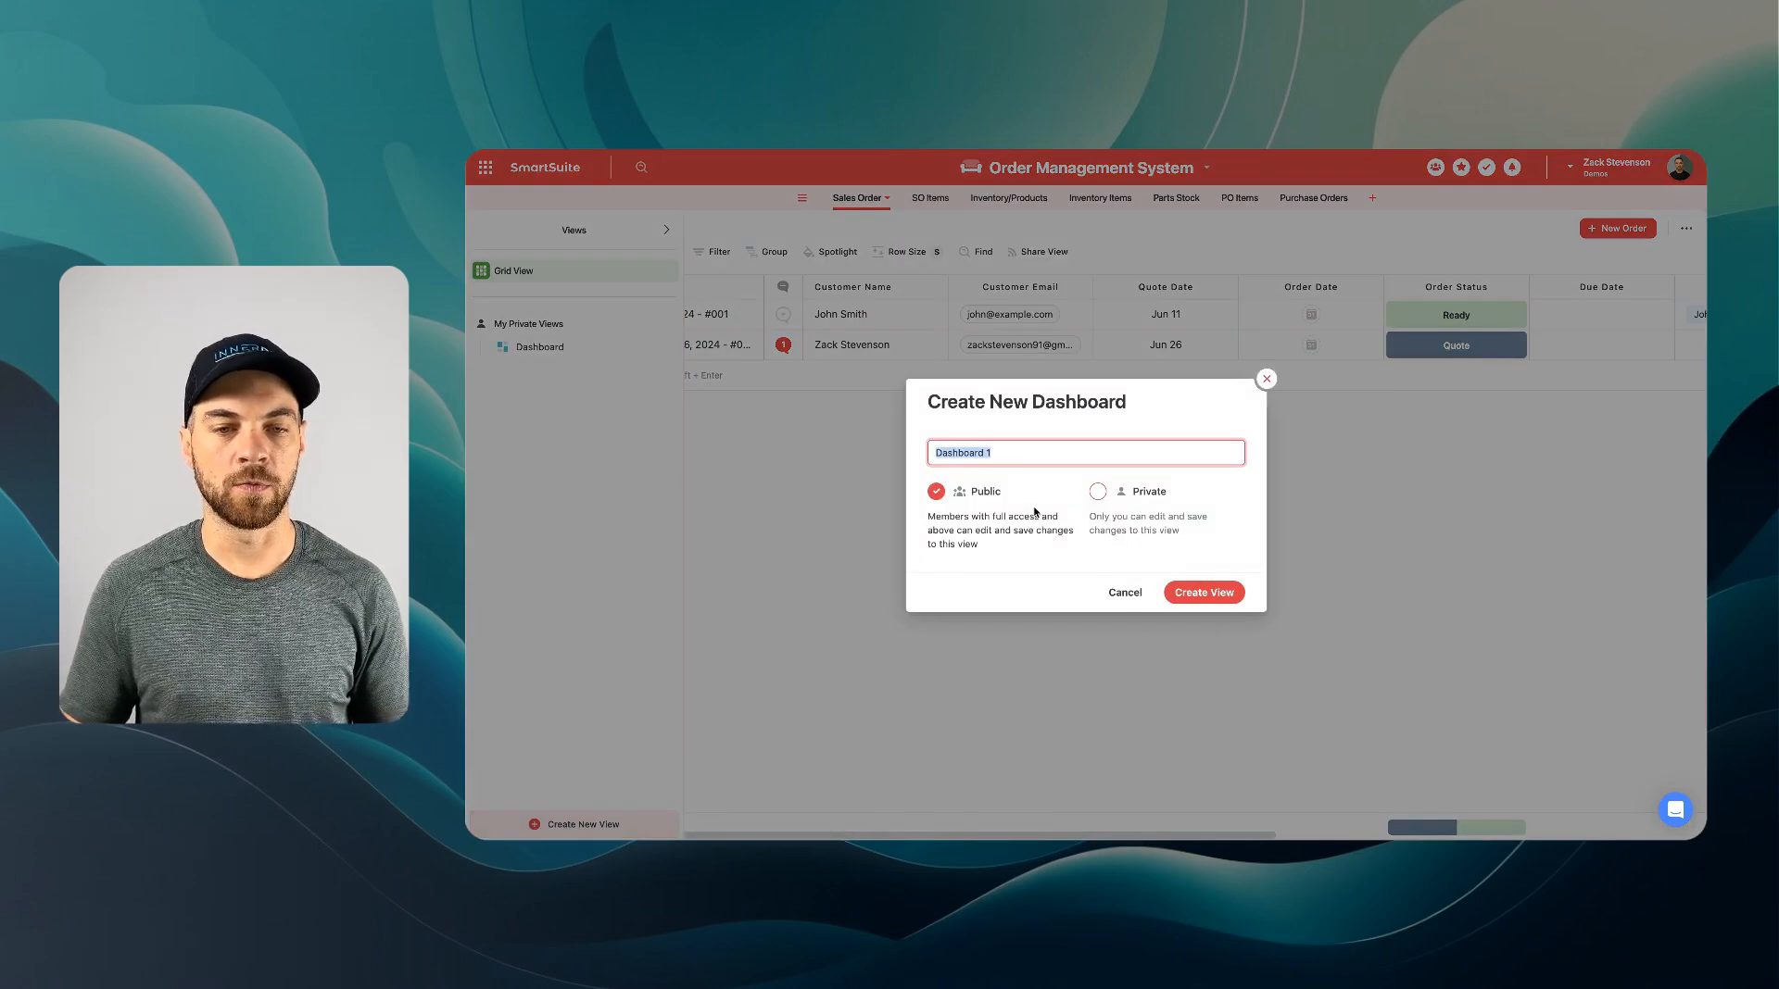
type("Orders")
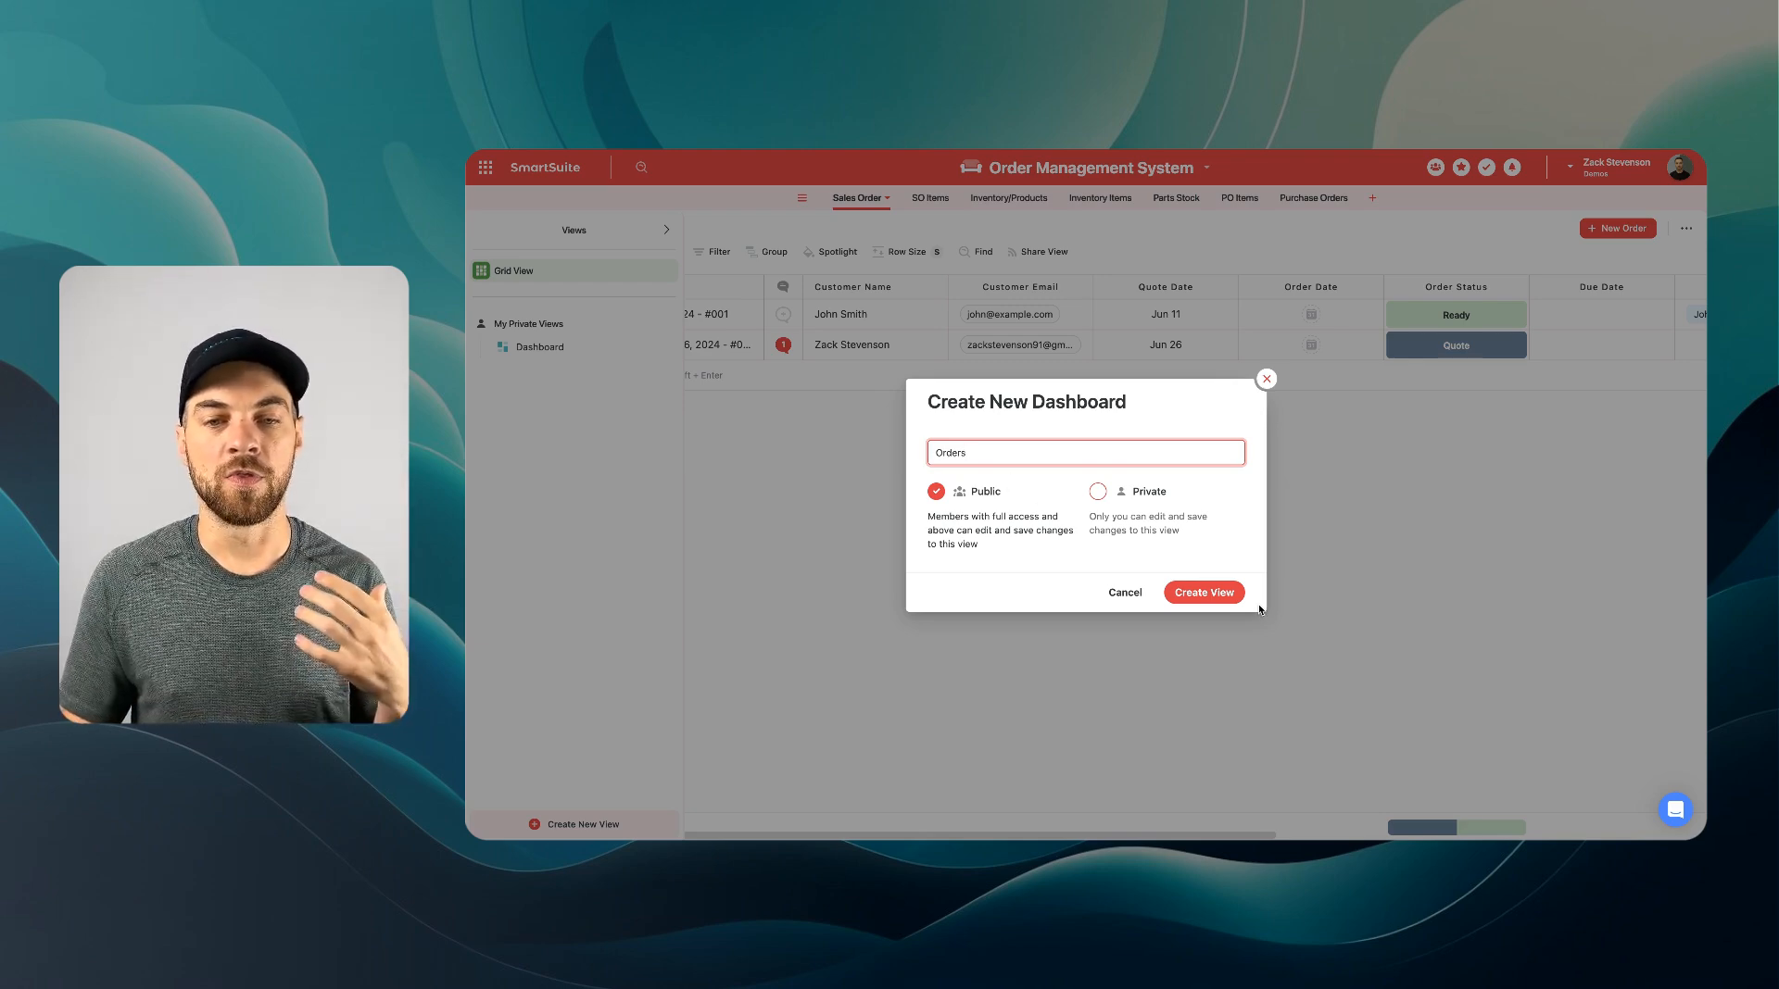
left_click(1203, 592)
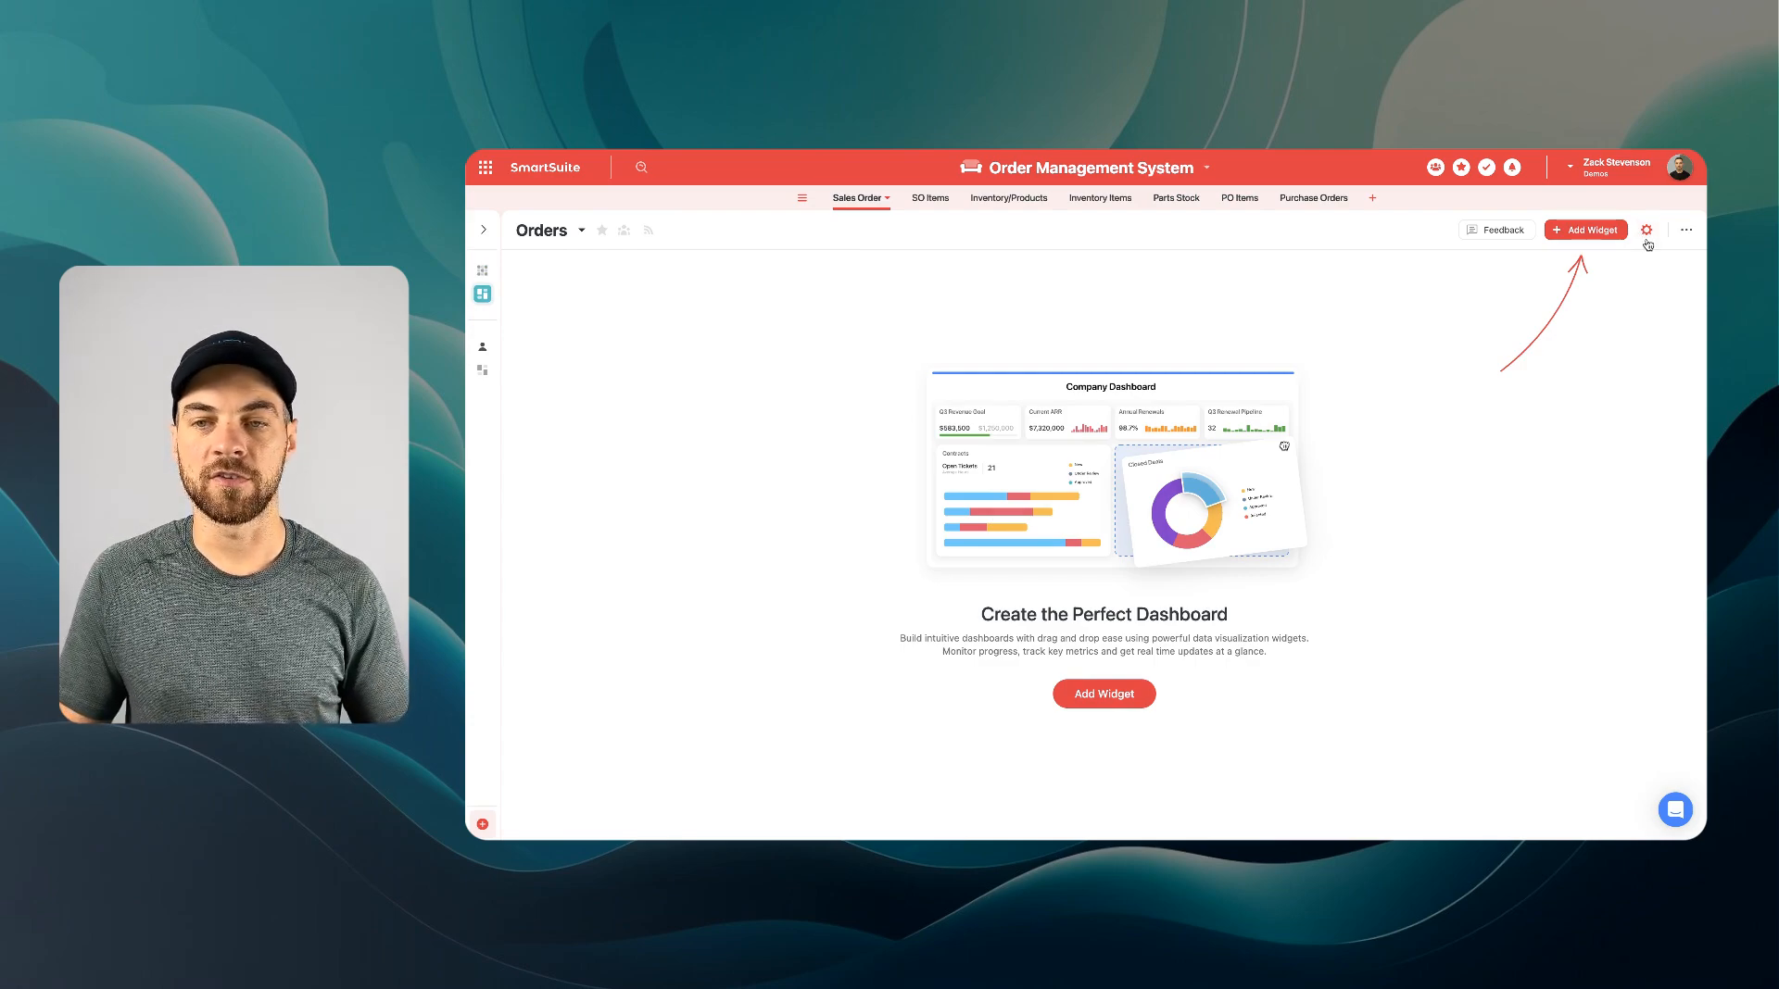
Step: Enable tab navigation in the Orders dashboard settings and add a second tab named Tab 2
left_click(1646, 237)
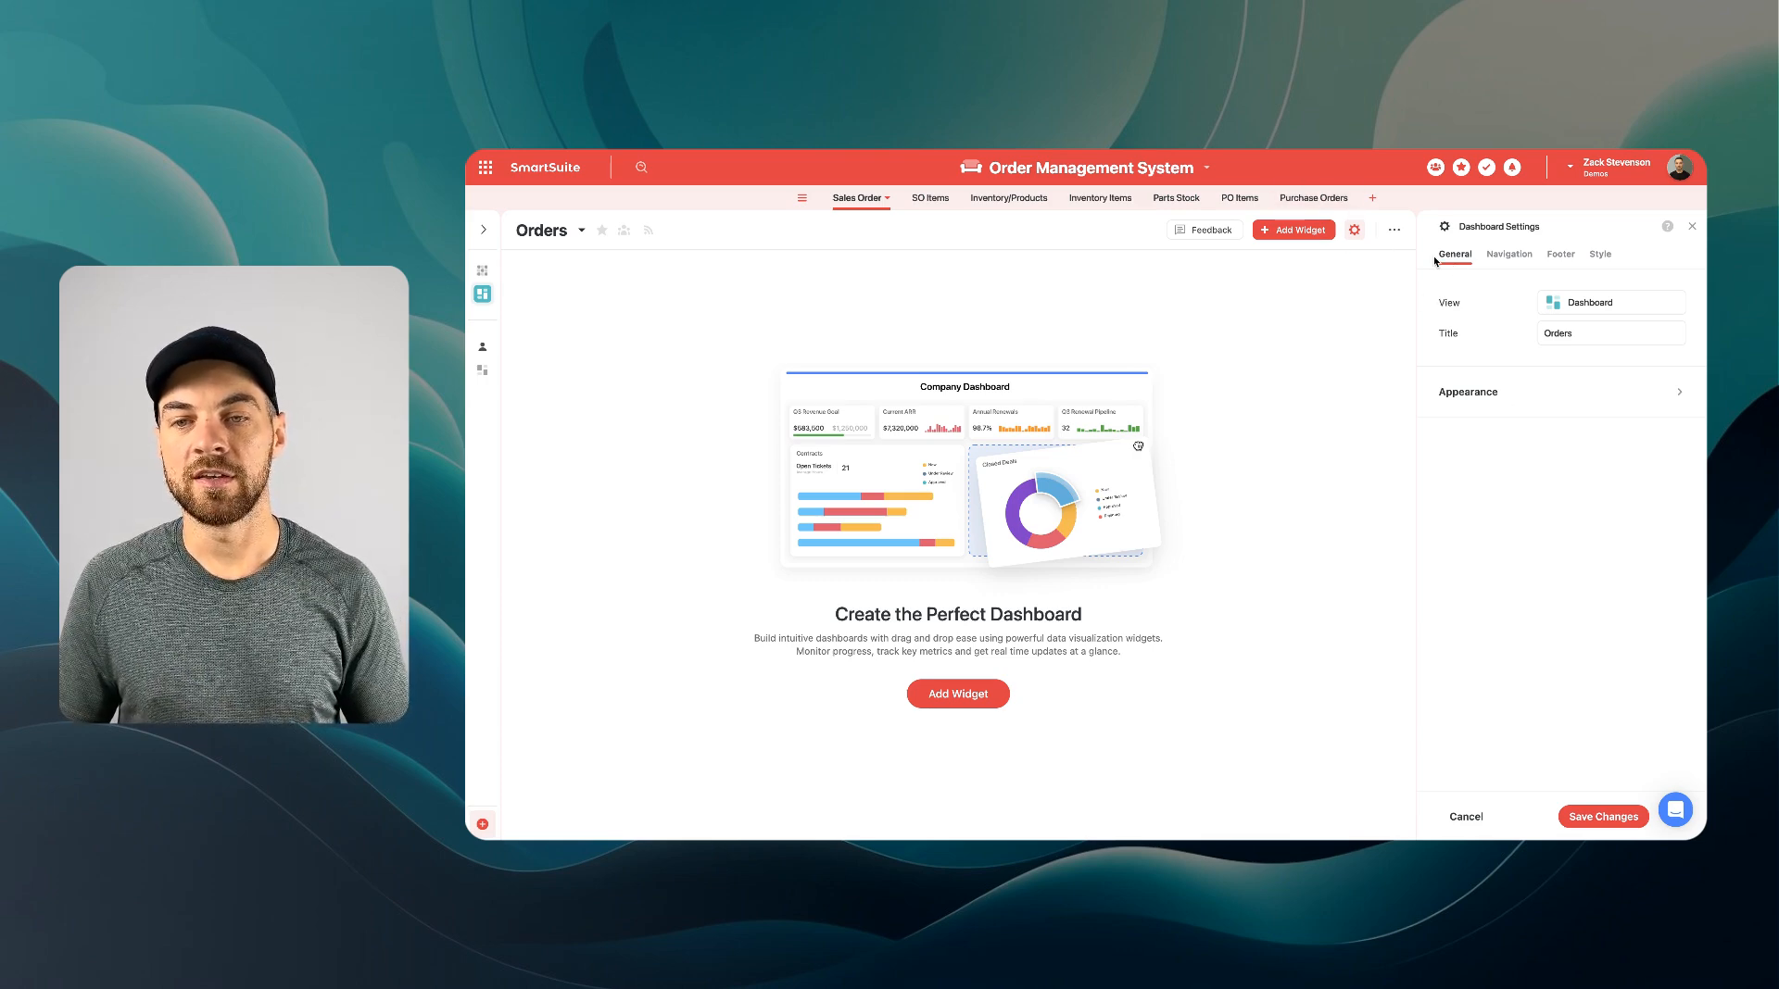
left_click(1497, 255)
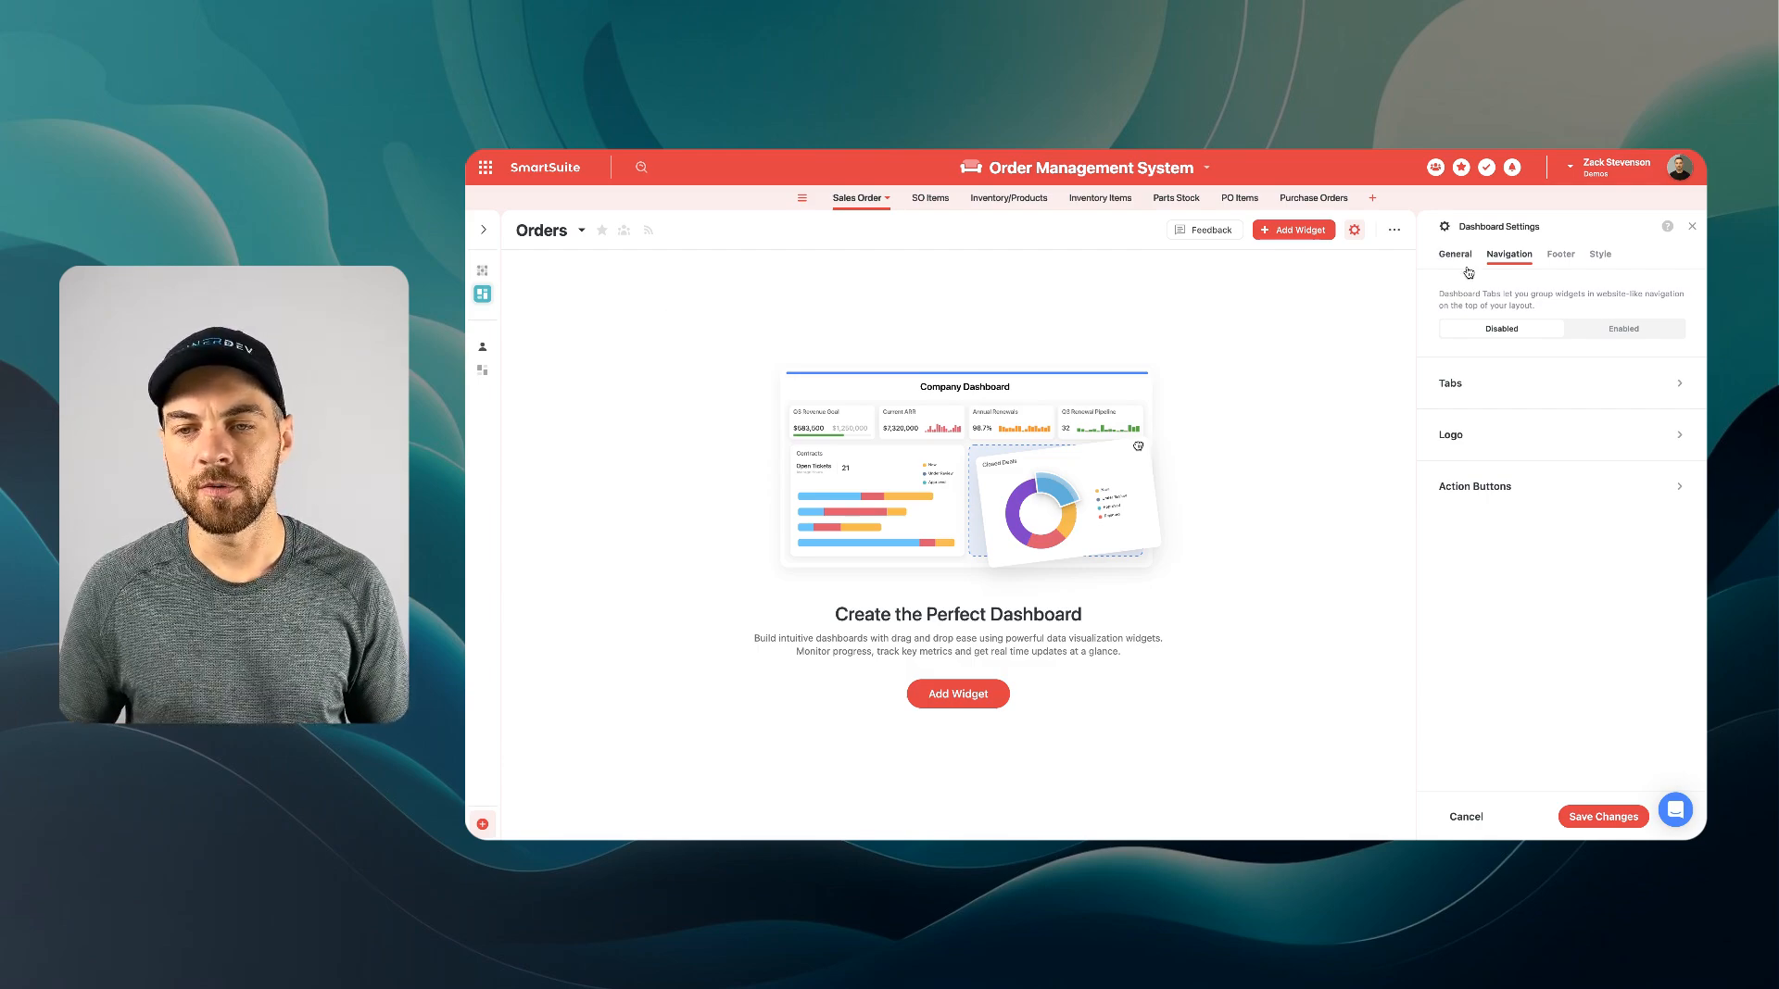
left_click(1614, 336)
left_click(1451, 388)
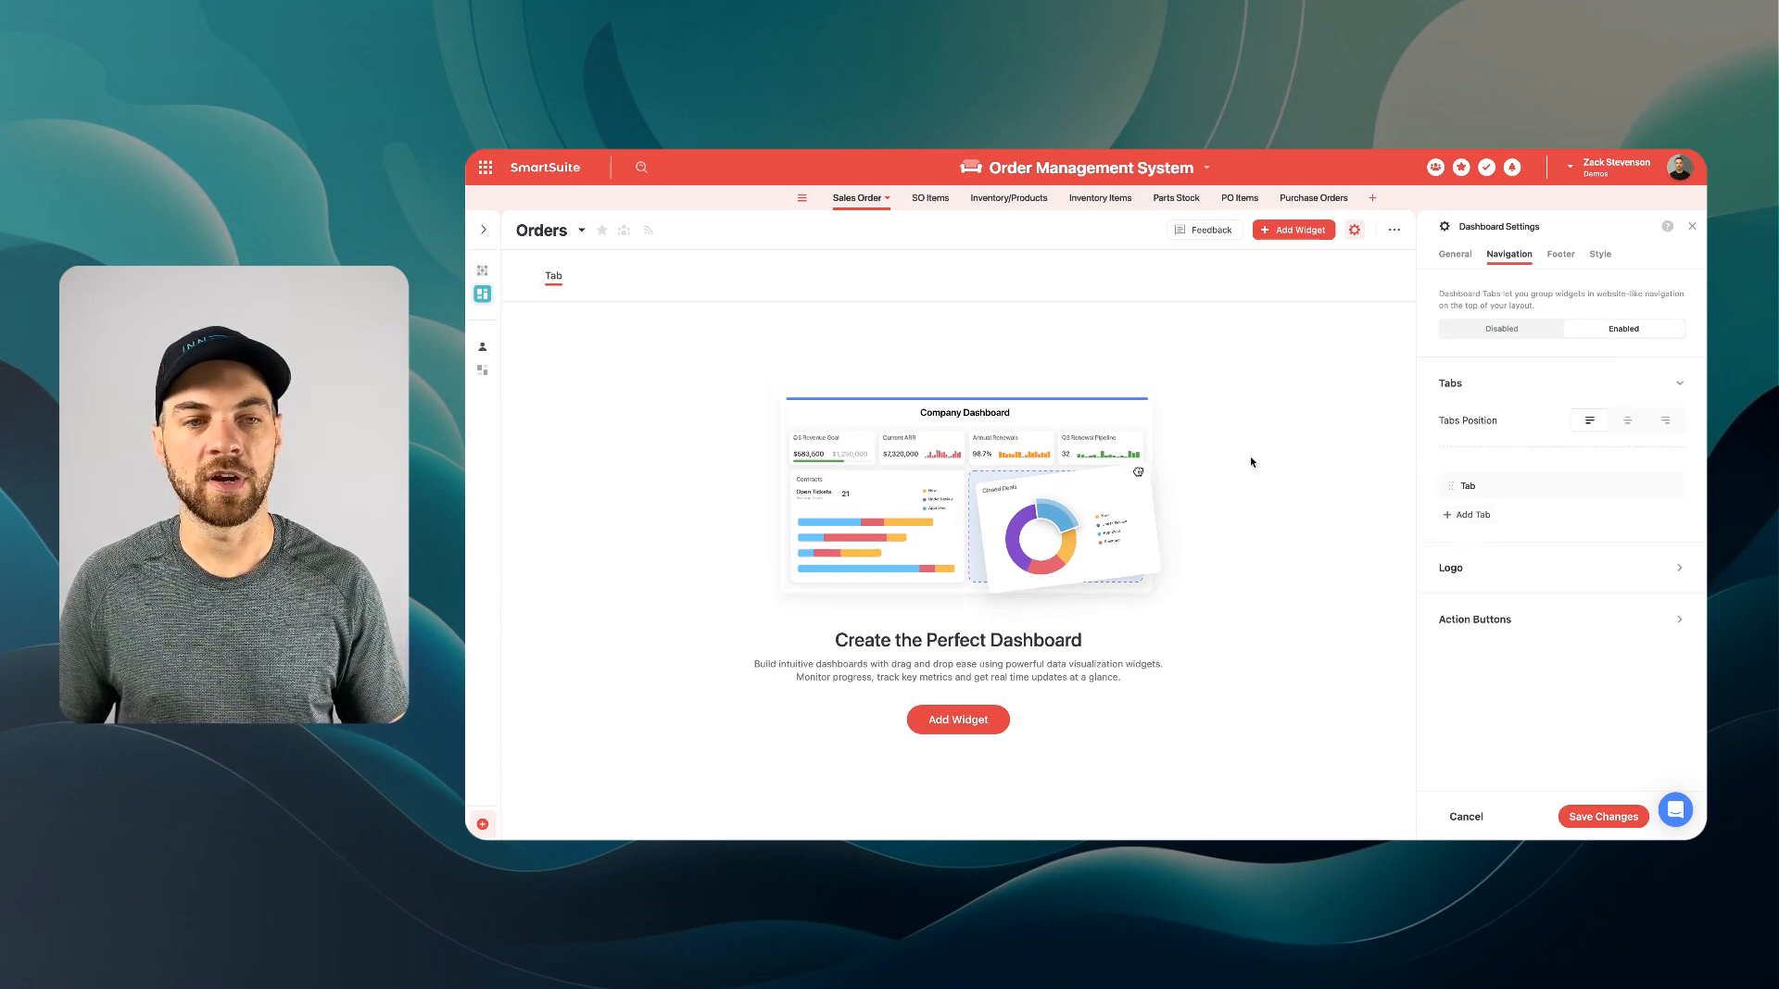
left_click(1466, 516)
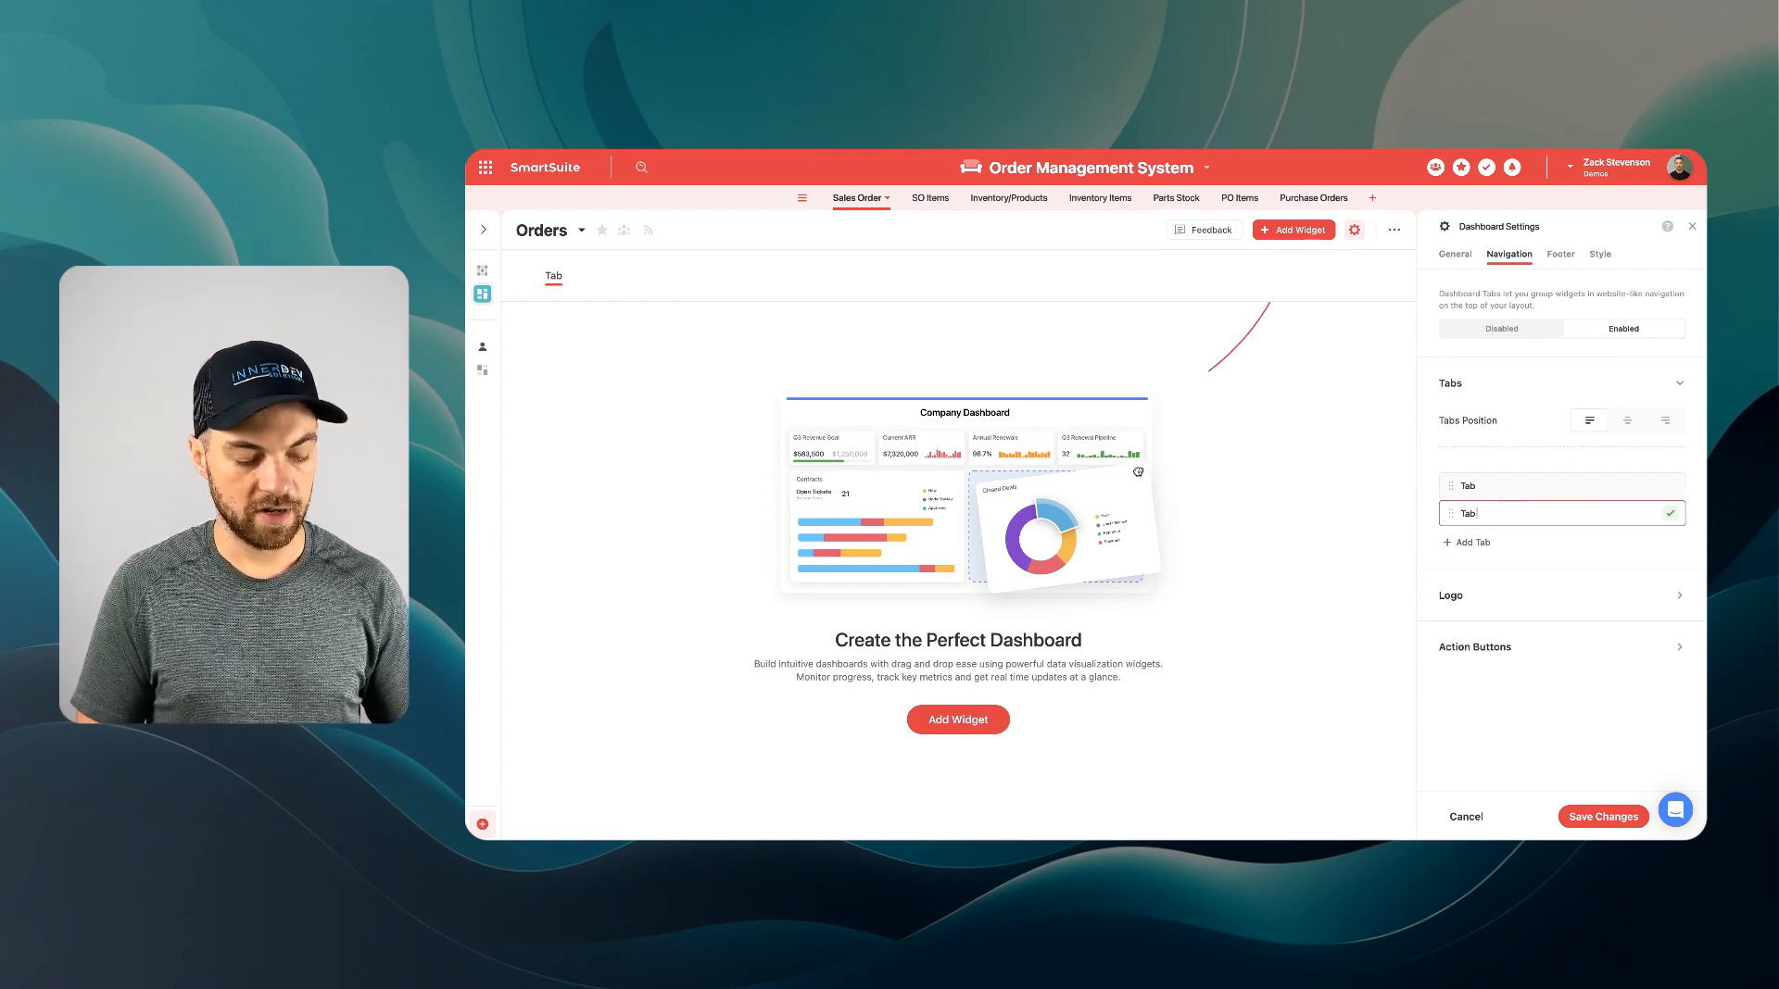
type("2")
key("Return")
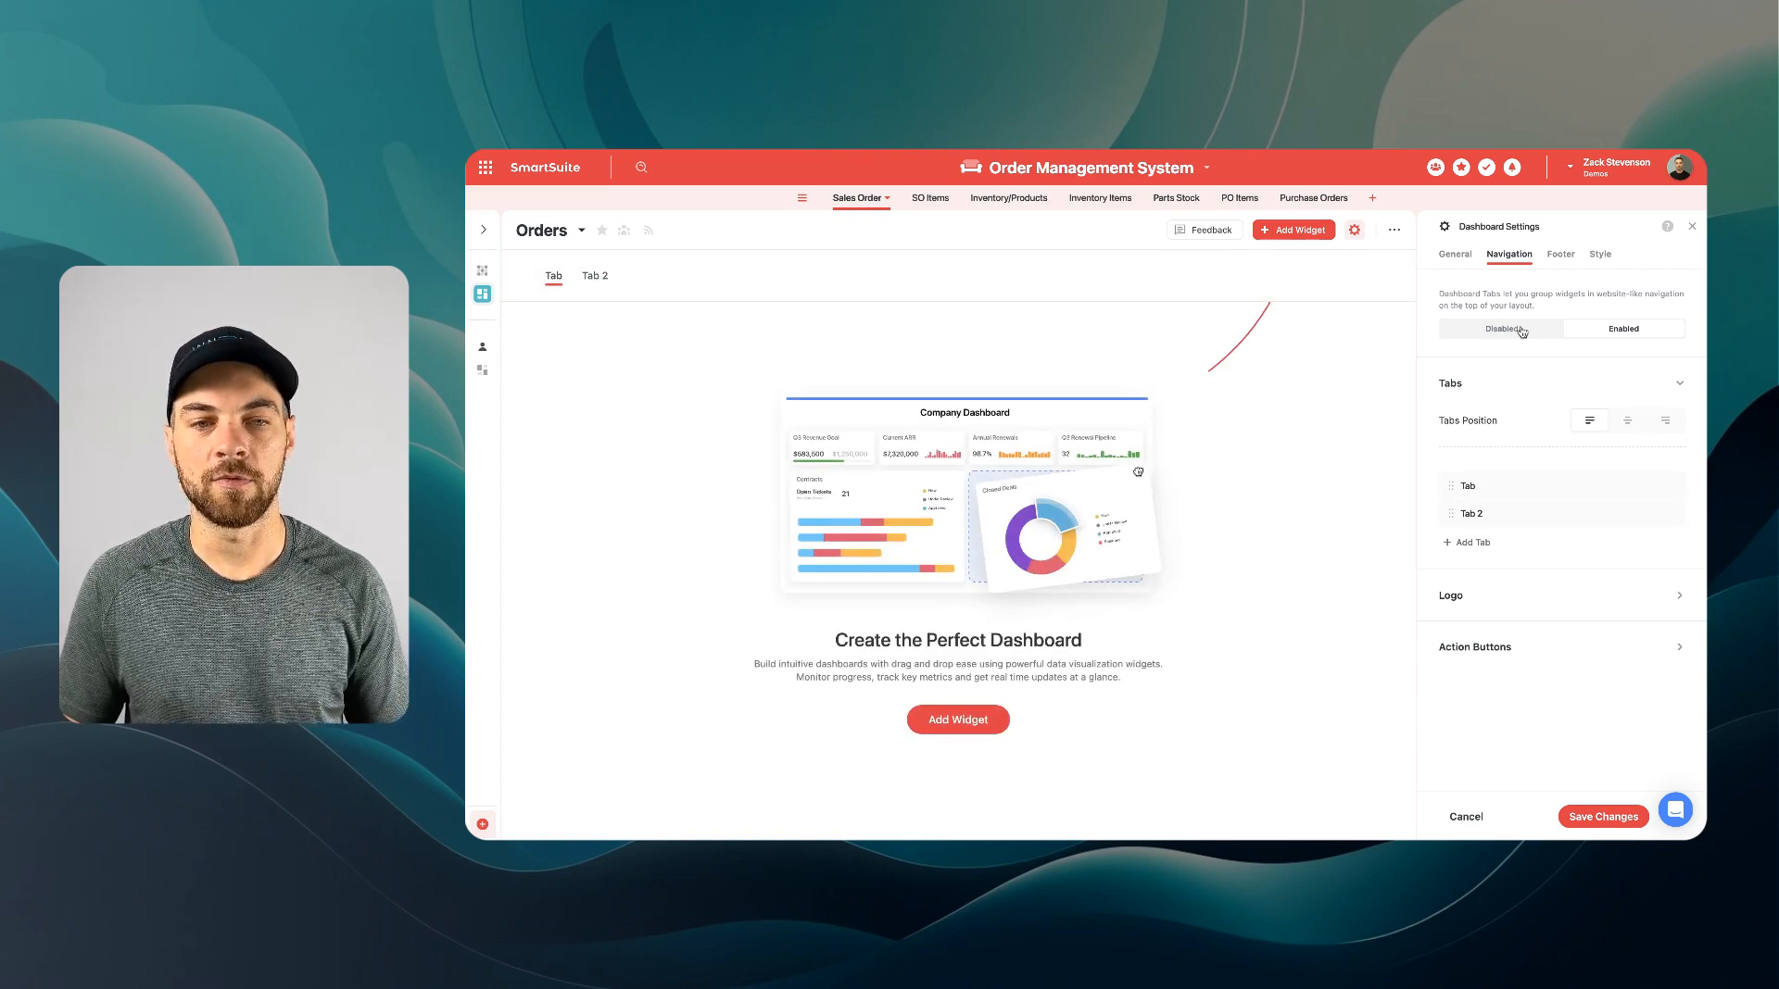
Step: Disable the dashboard's tab navigation and leave the dashboard settings without saving
left_click(1520, 331)
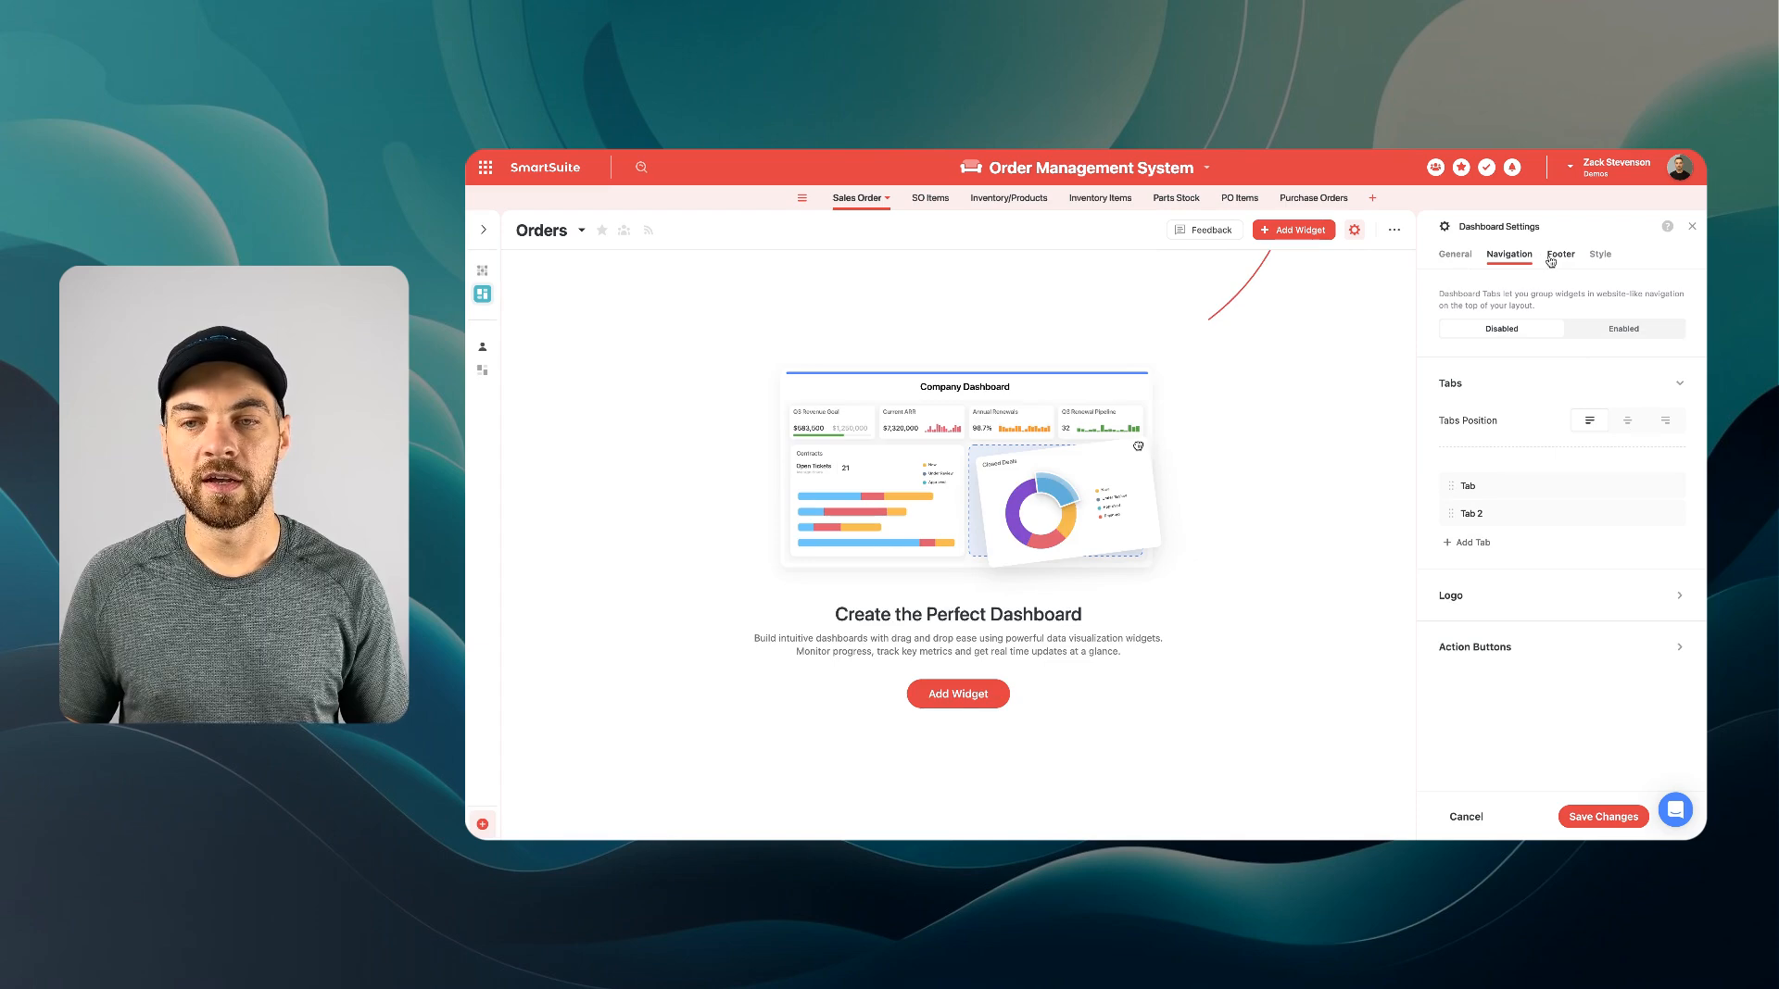
left_click(1451, 255)
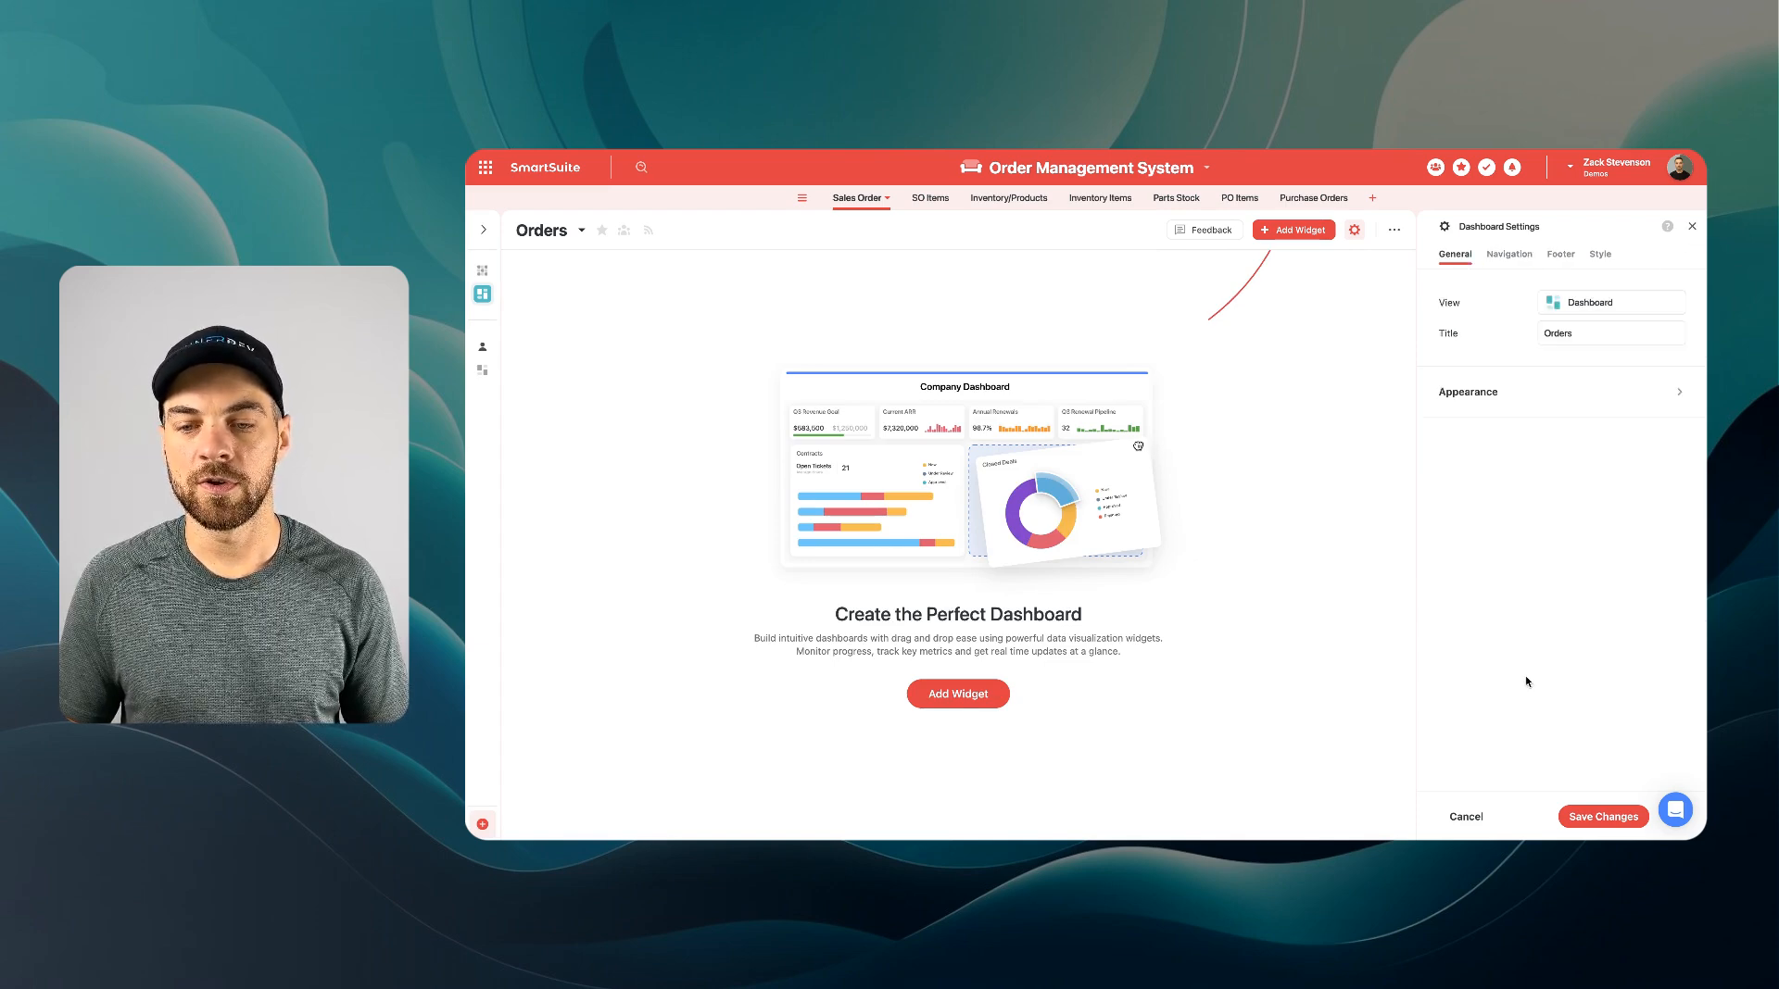
left_click(1468, 816)
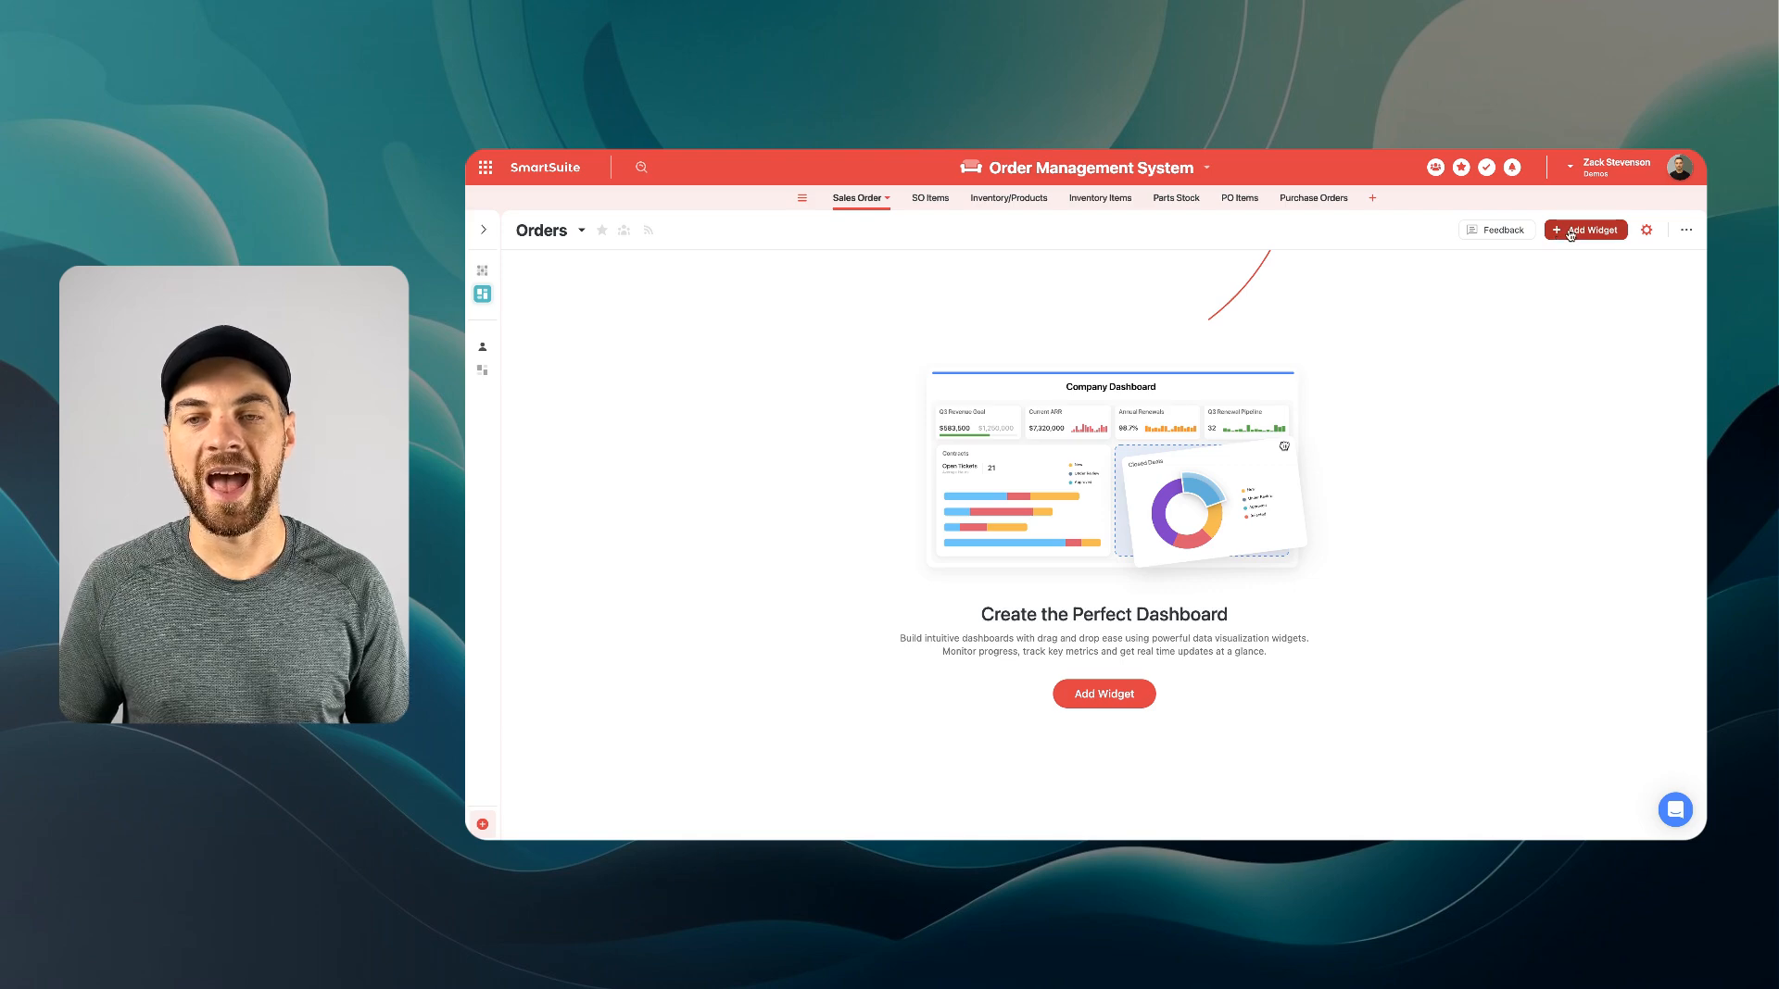
Step: Start a Record Selector widget from the Record Display category and title it Sales Orders
left_click(1572, 232)
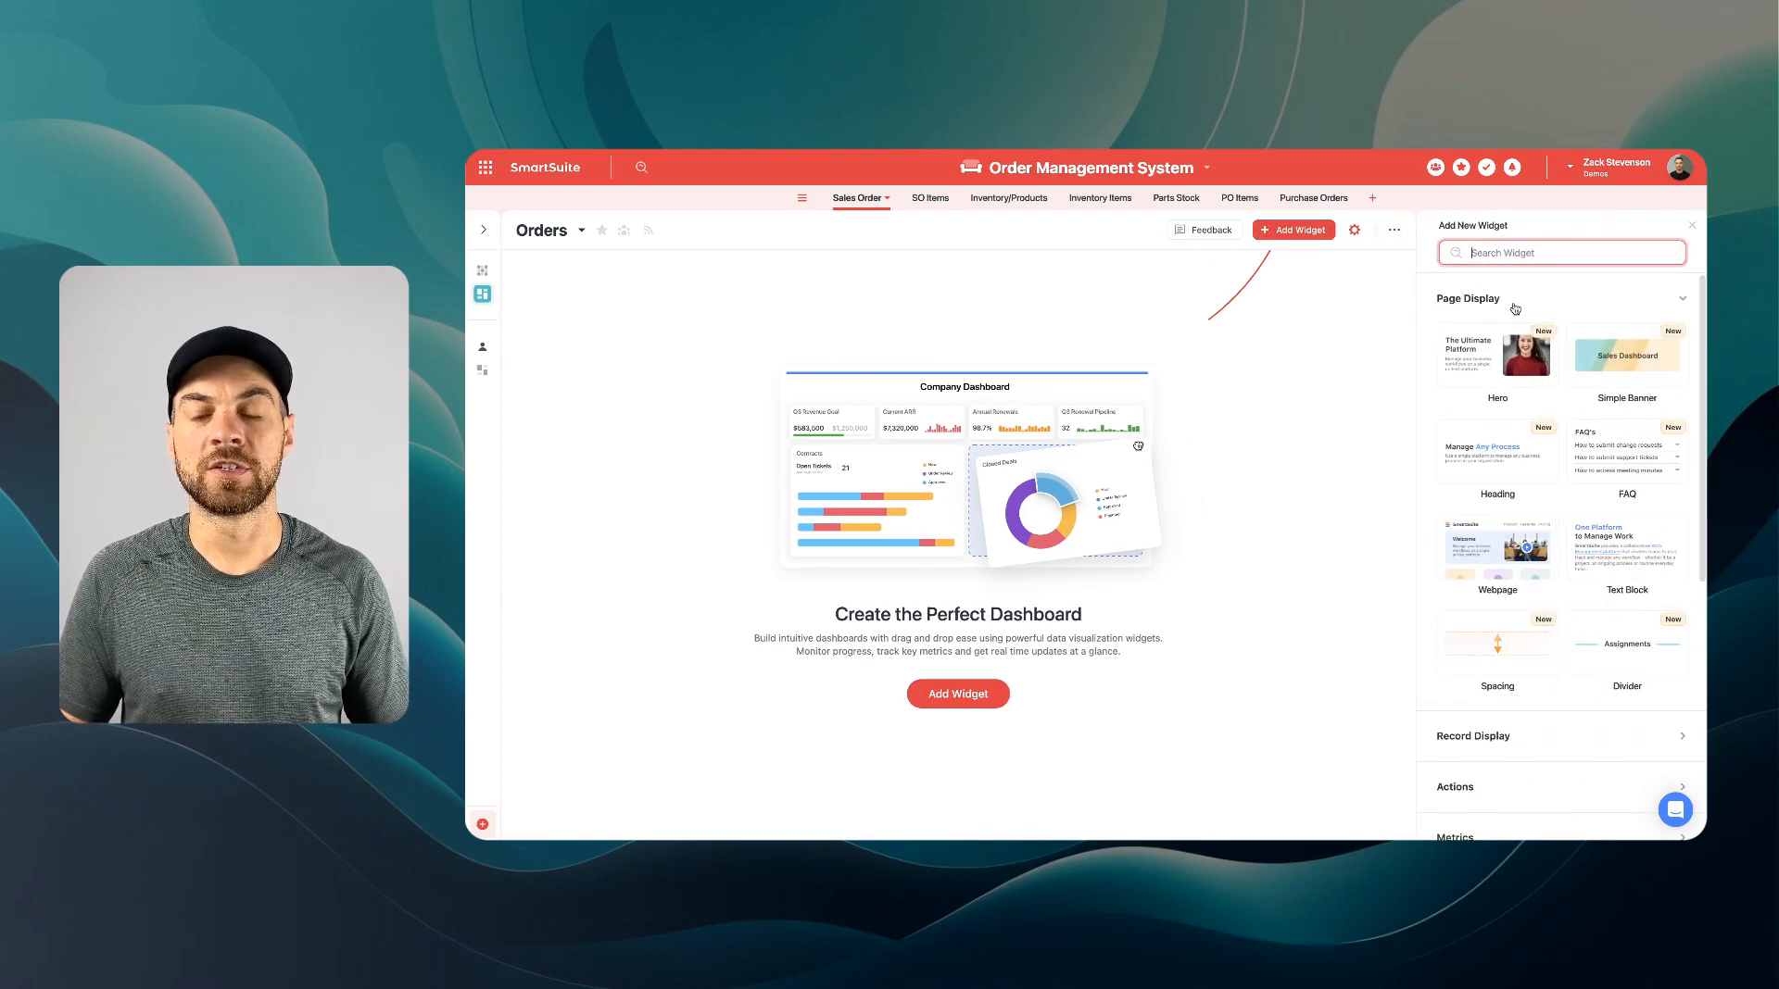
mouse_move(1554, 343)
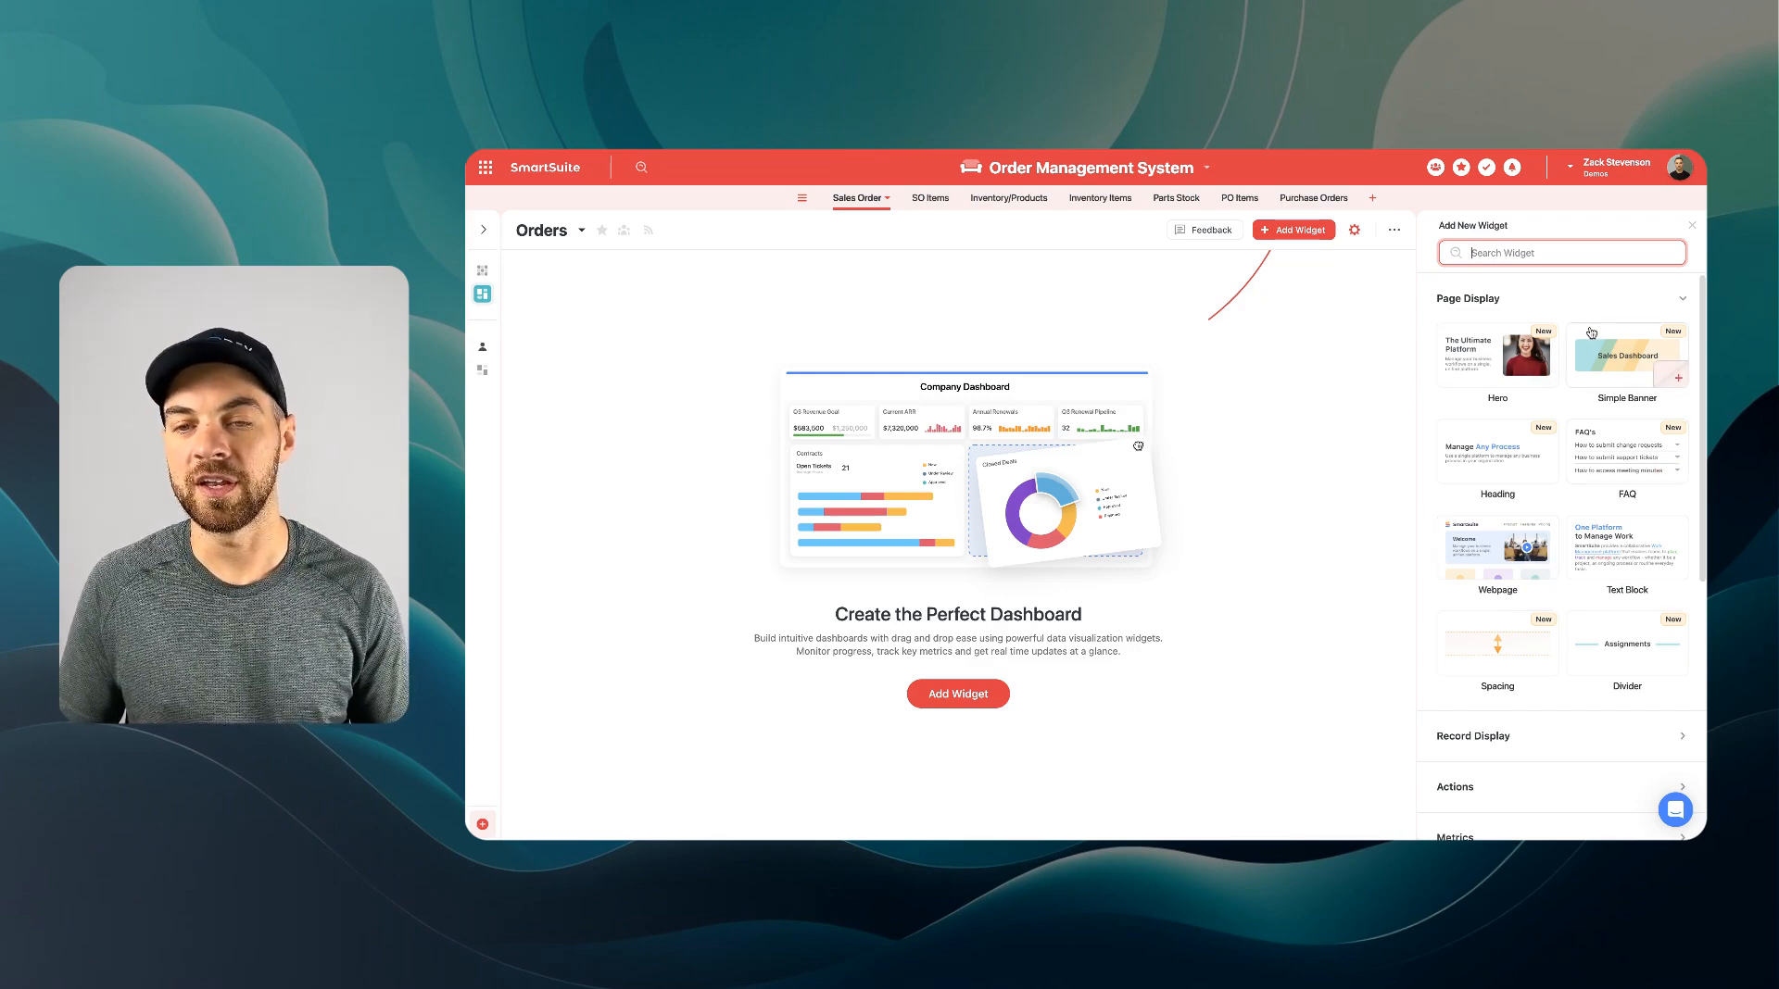
left_click(1501, 310)
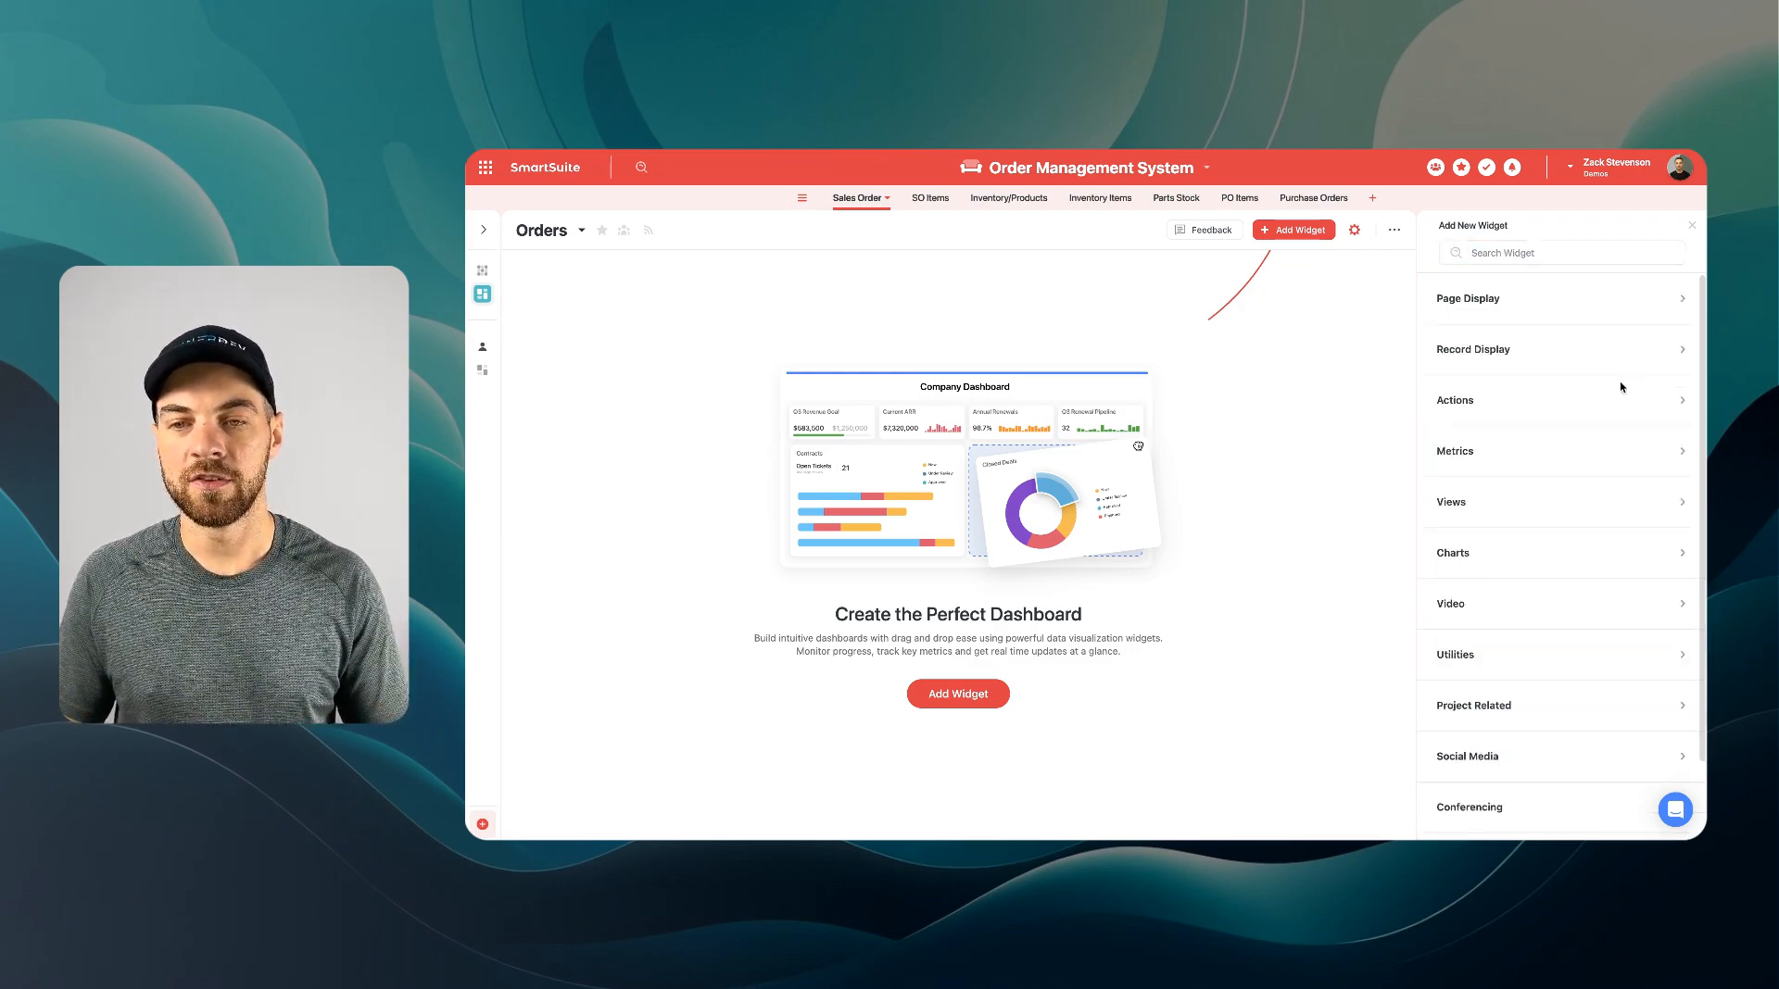
left_click(1490, 359)
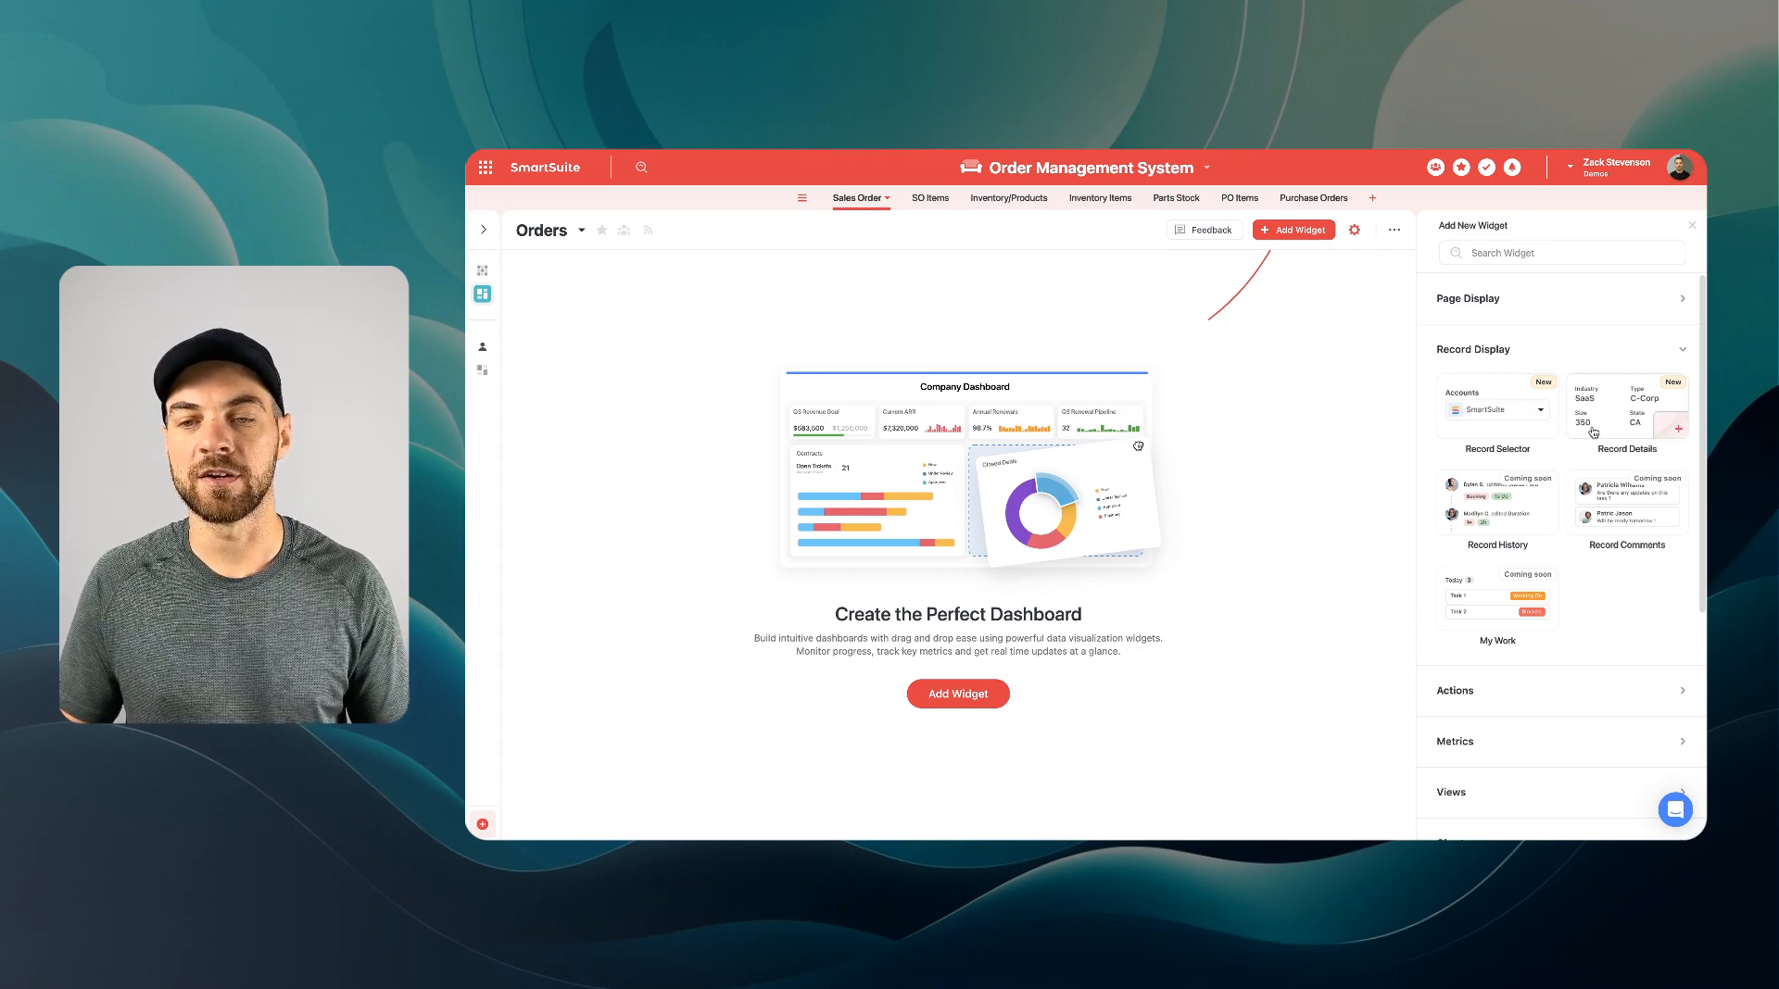
left_click(1493, 414)
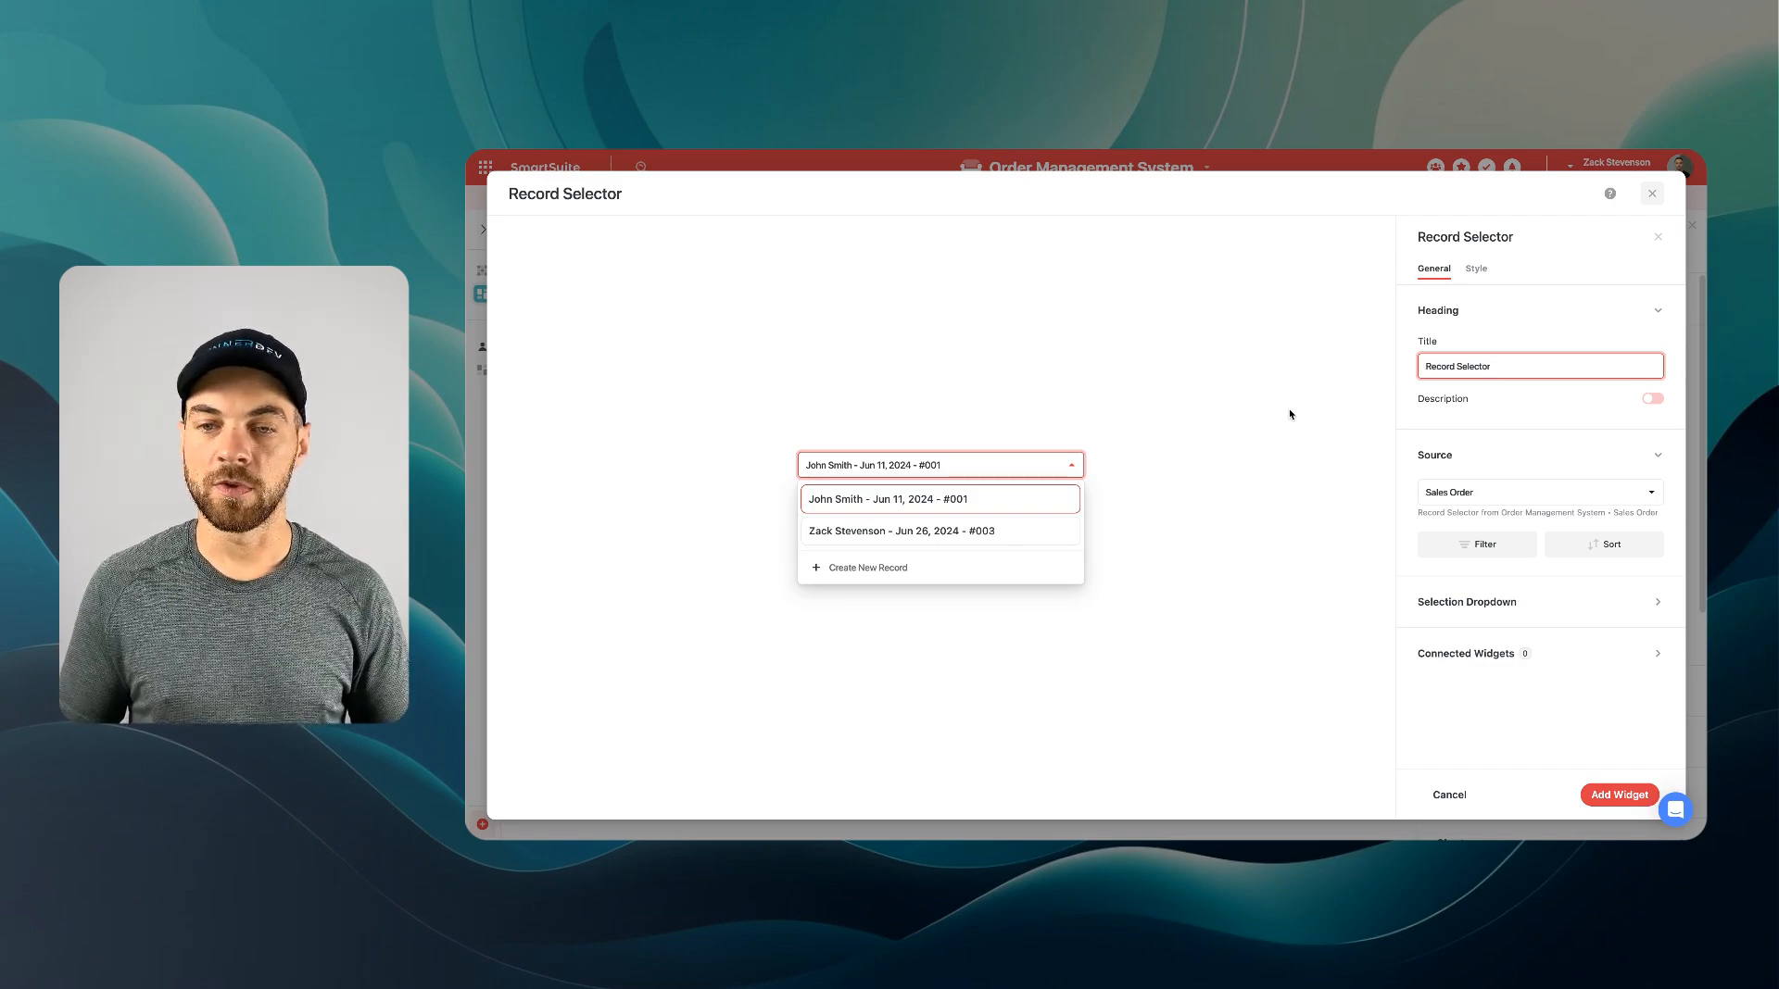
key("ctrl+a")
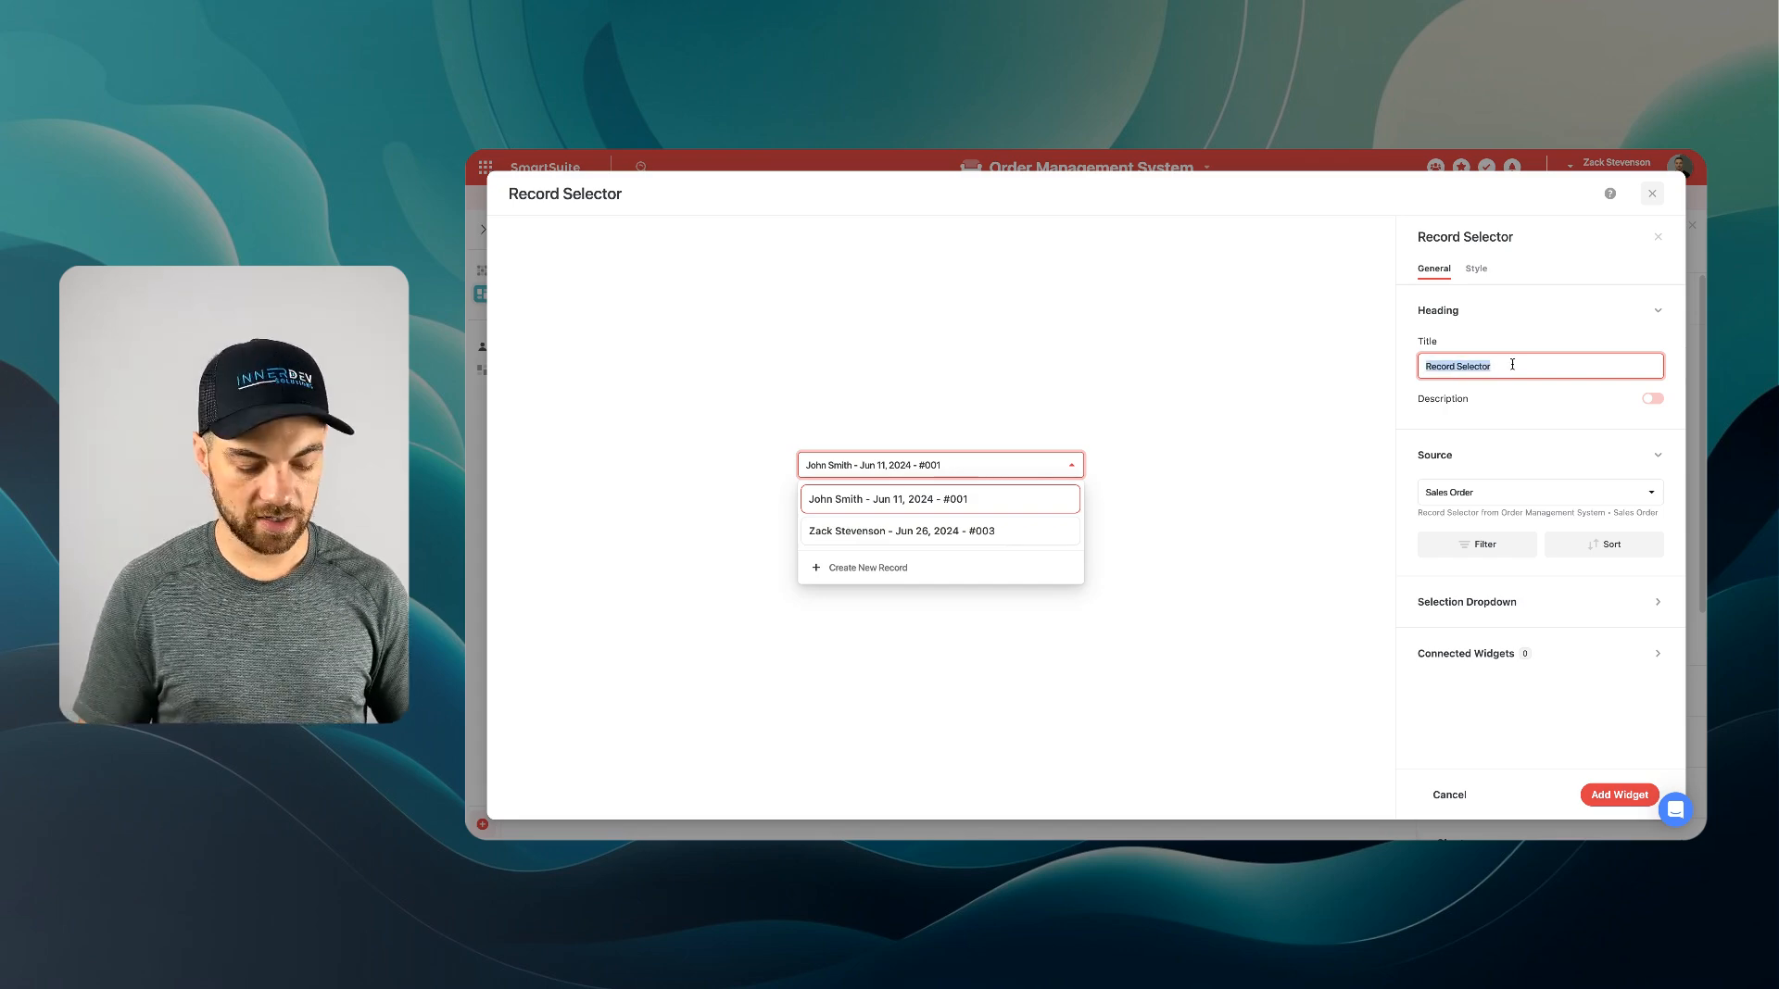
type("Sales Orders")
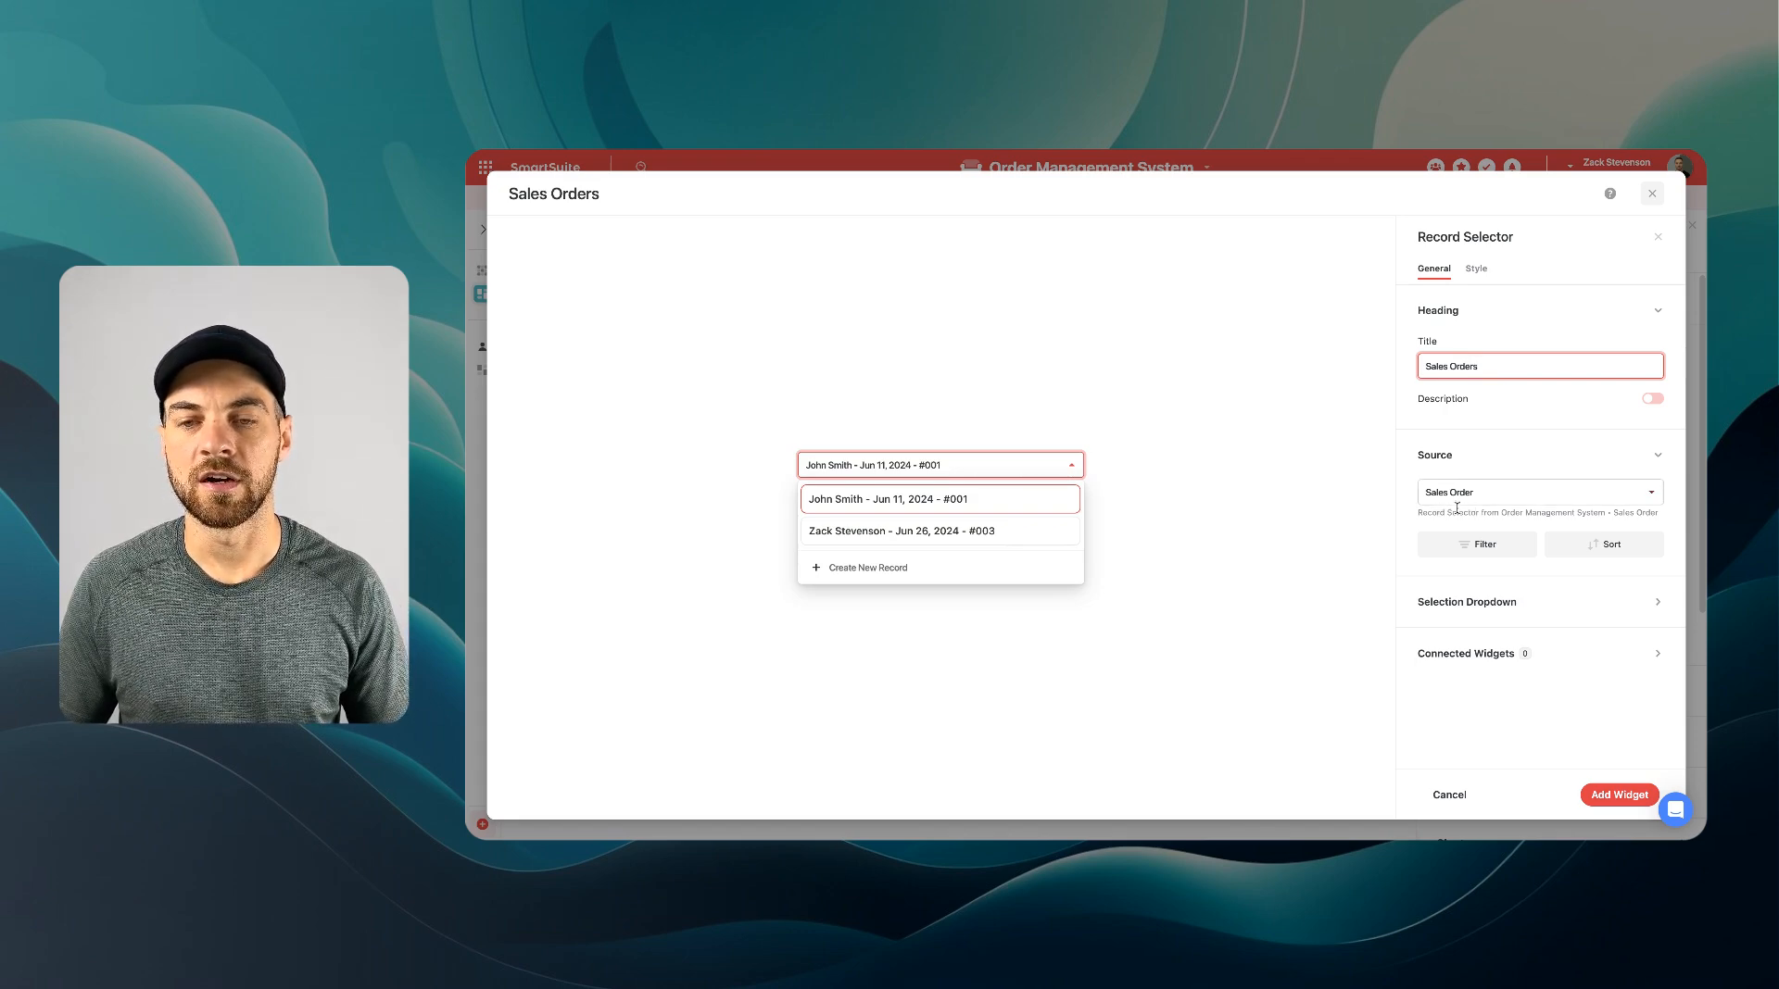
Step: Style the Sales Orders record selector to display as a List with a Neutral background color
left_click(1478, 269)
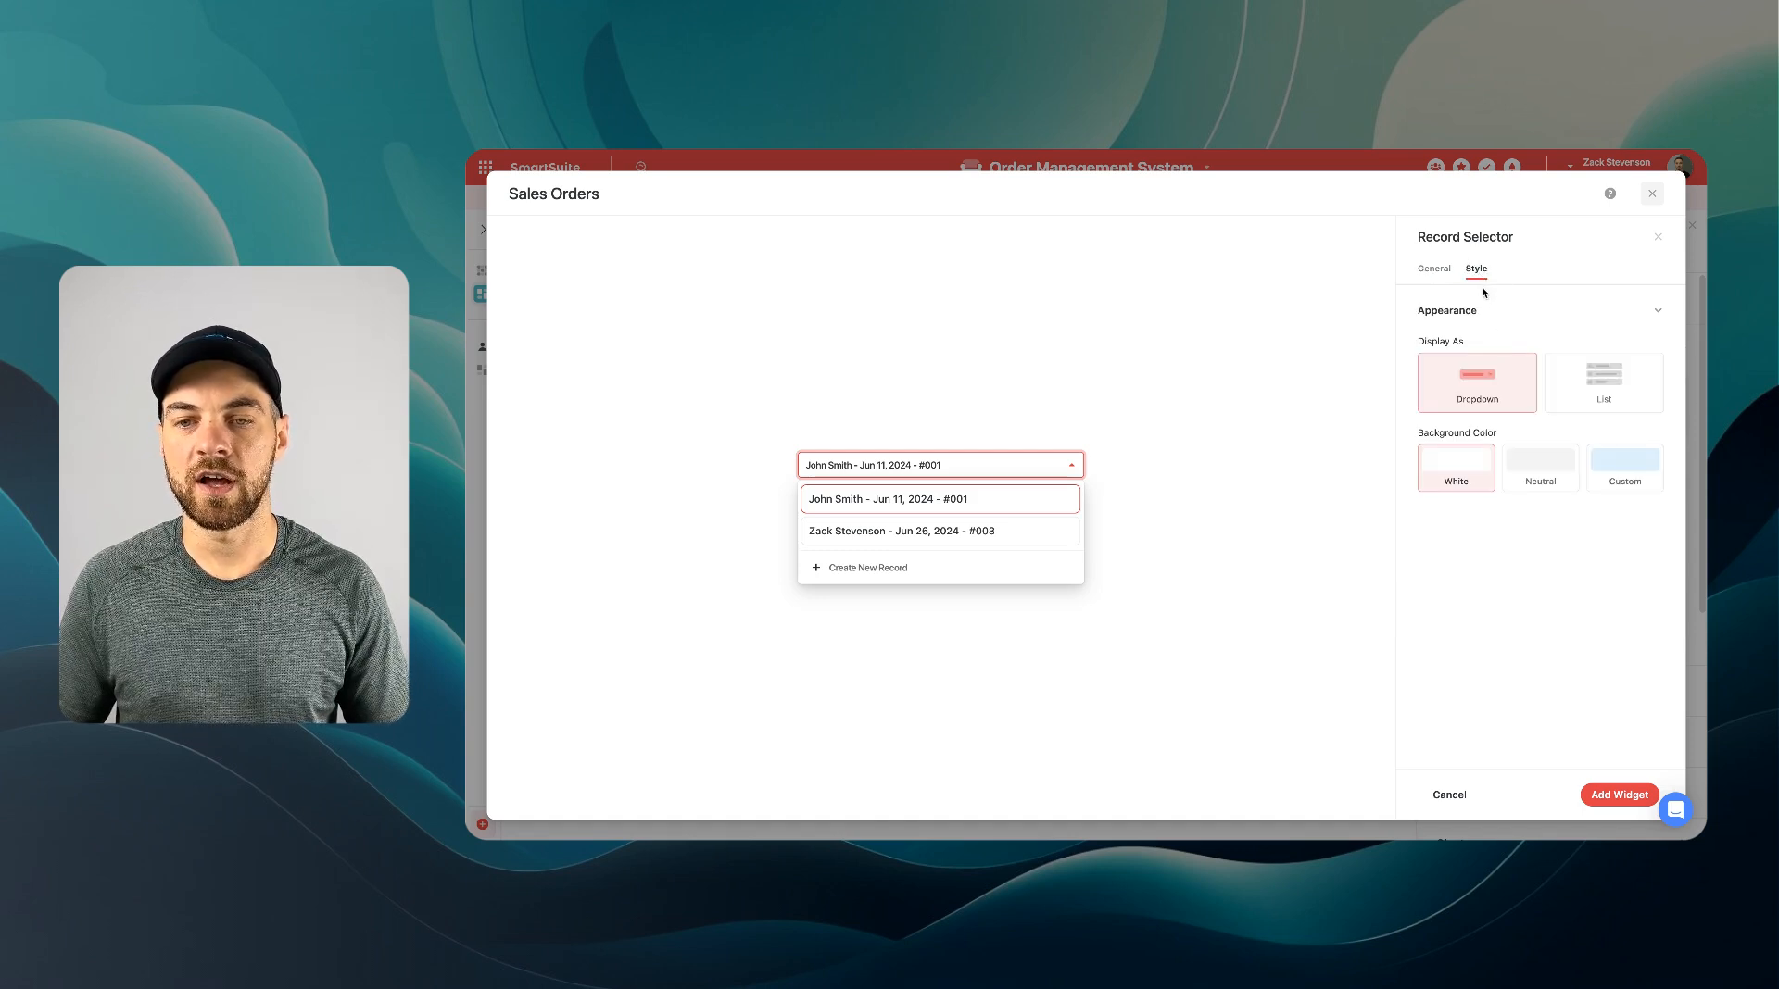
left_click(1616, 387)
left_click(1543, 469)
left_click(1434, 269)
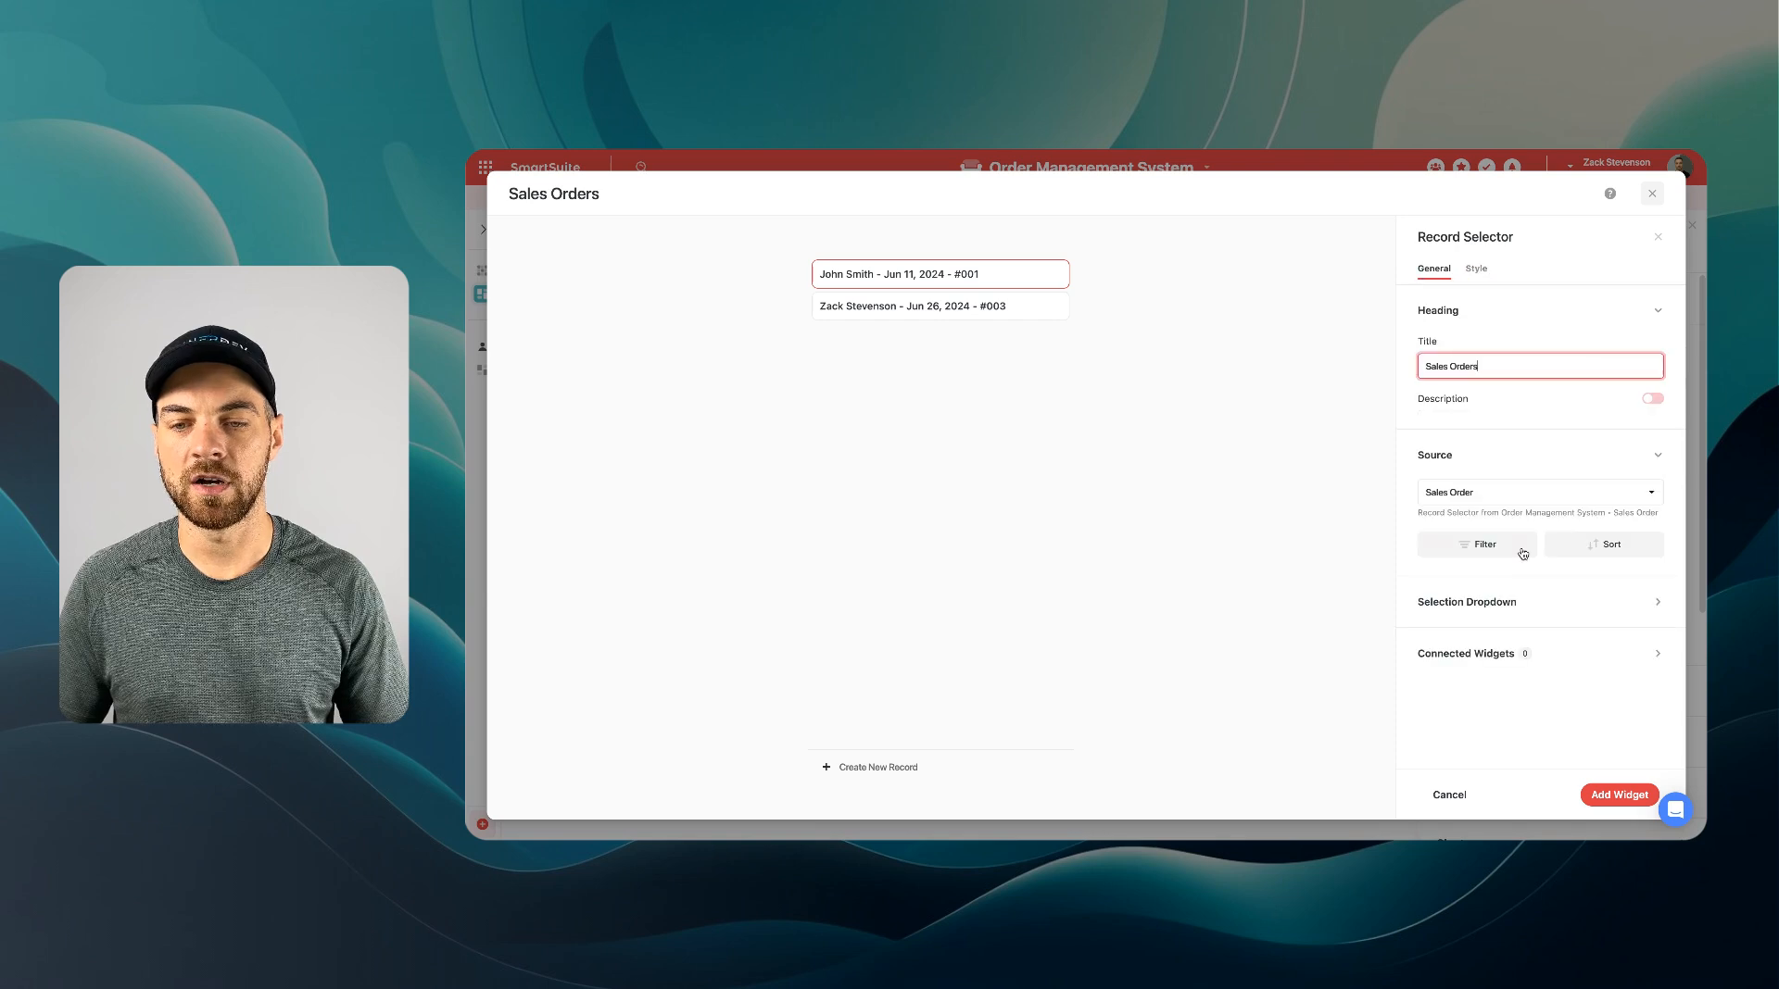
Step: After checking the selector's display fields, add the Sales Orders widget to the dashboard and narrow it to about half the dashboard's width
left_click(1545, 602)
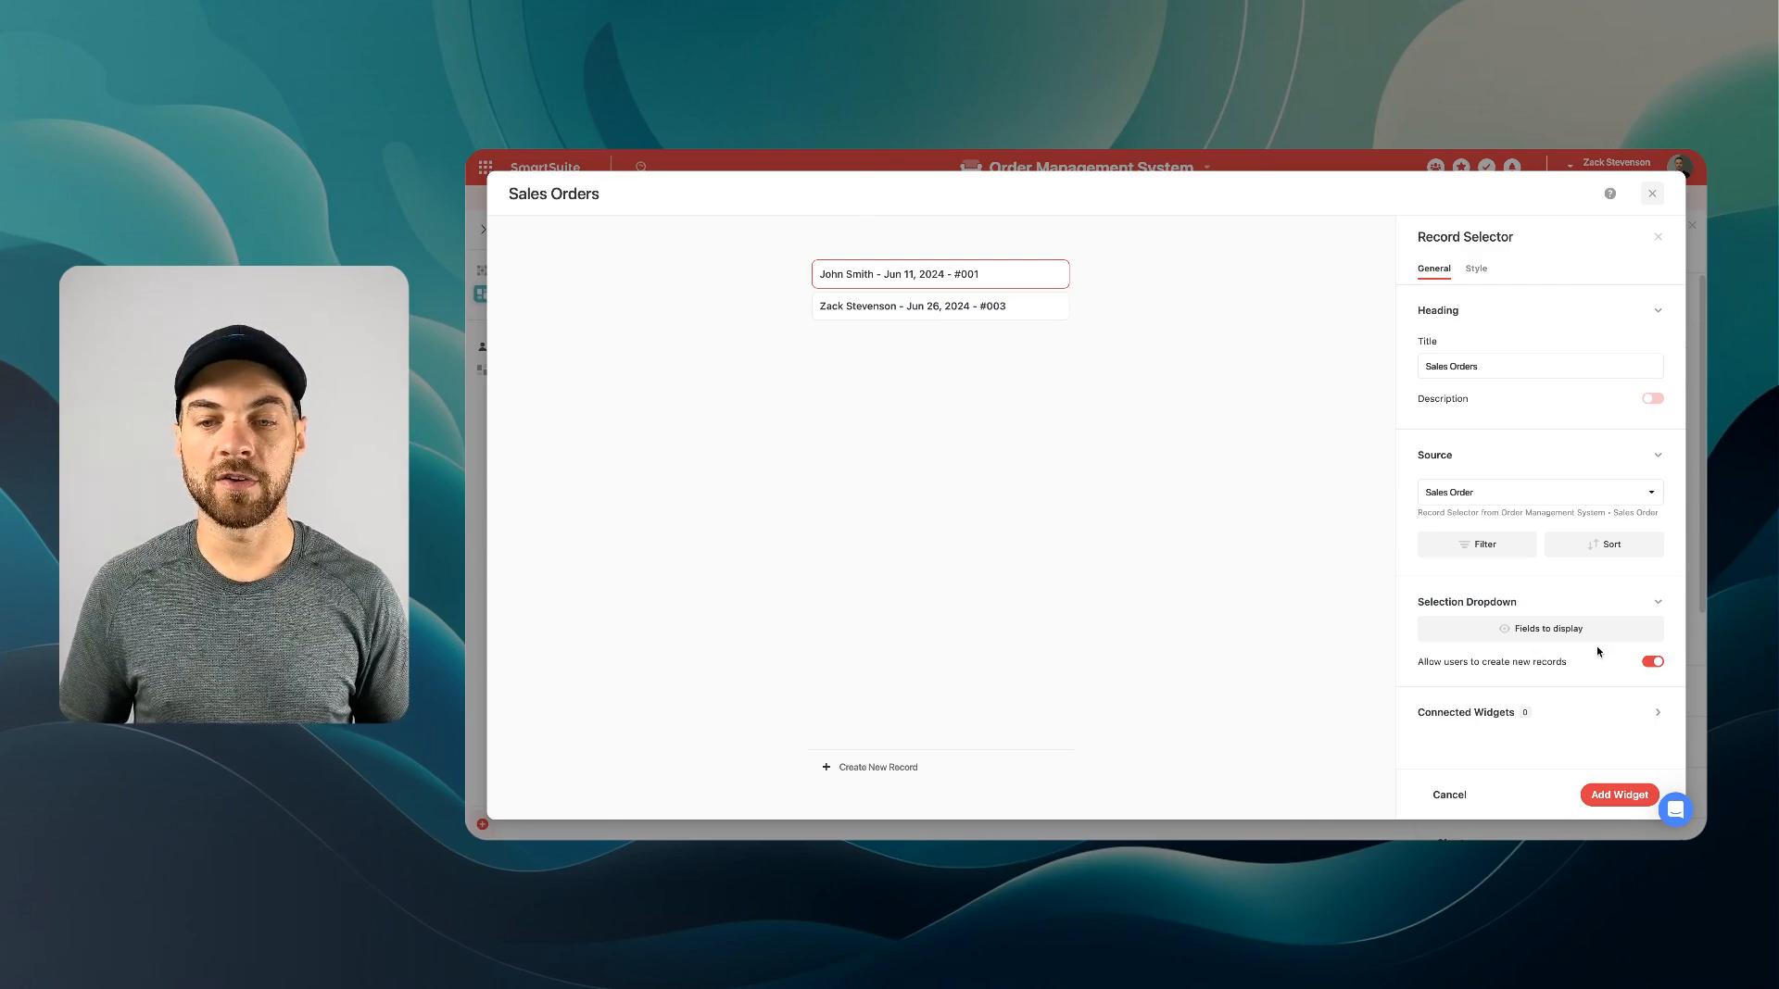
left_click(1527, 637)
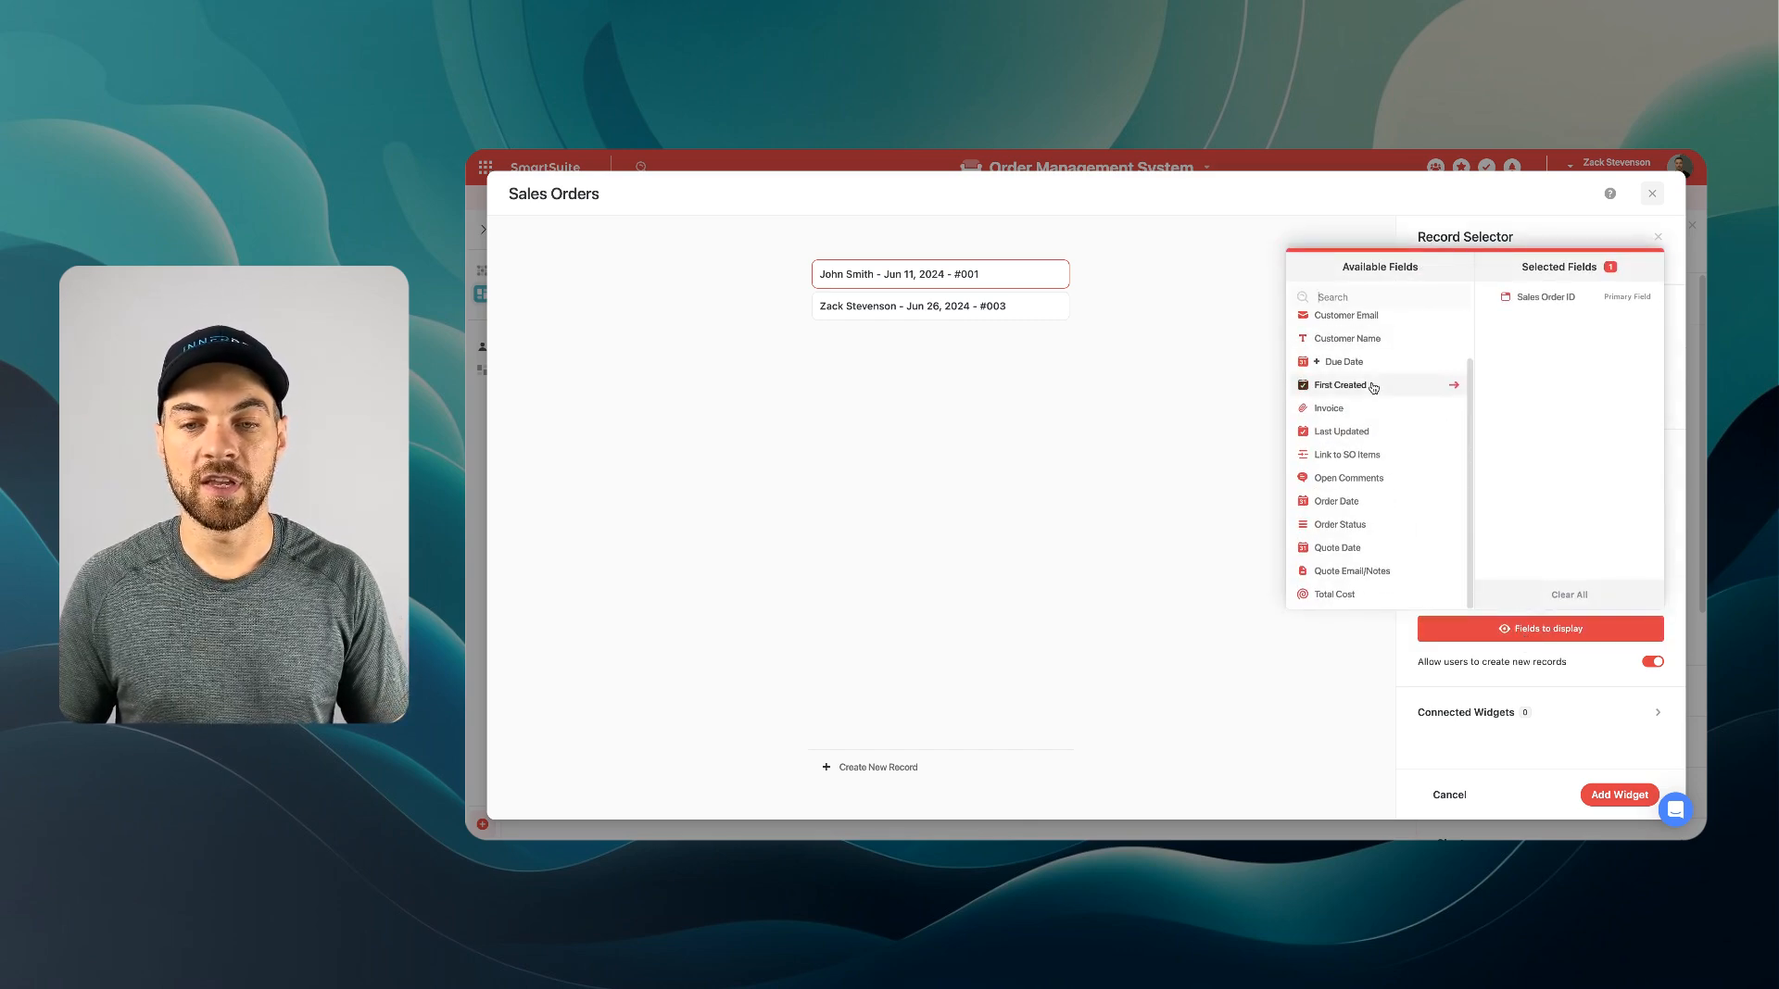
scroll(1348, 533, "up", 2)
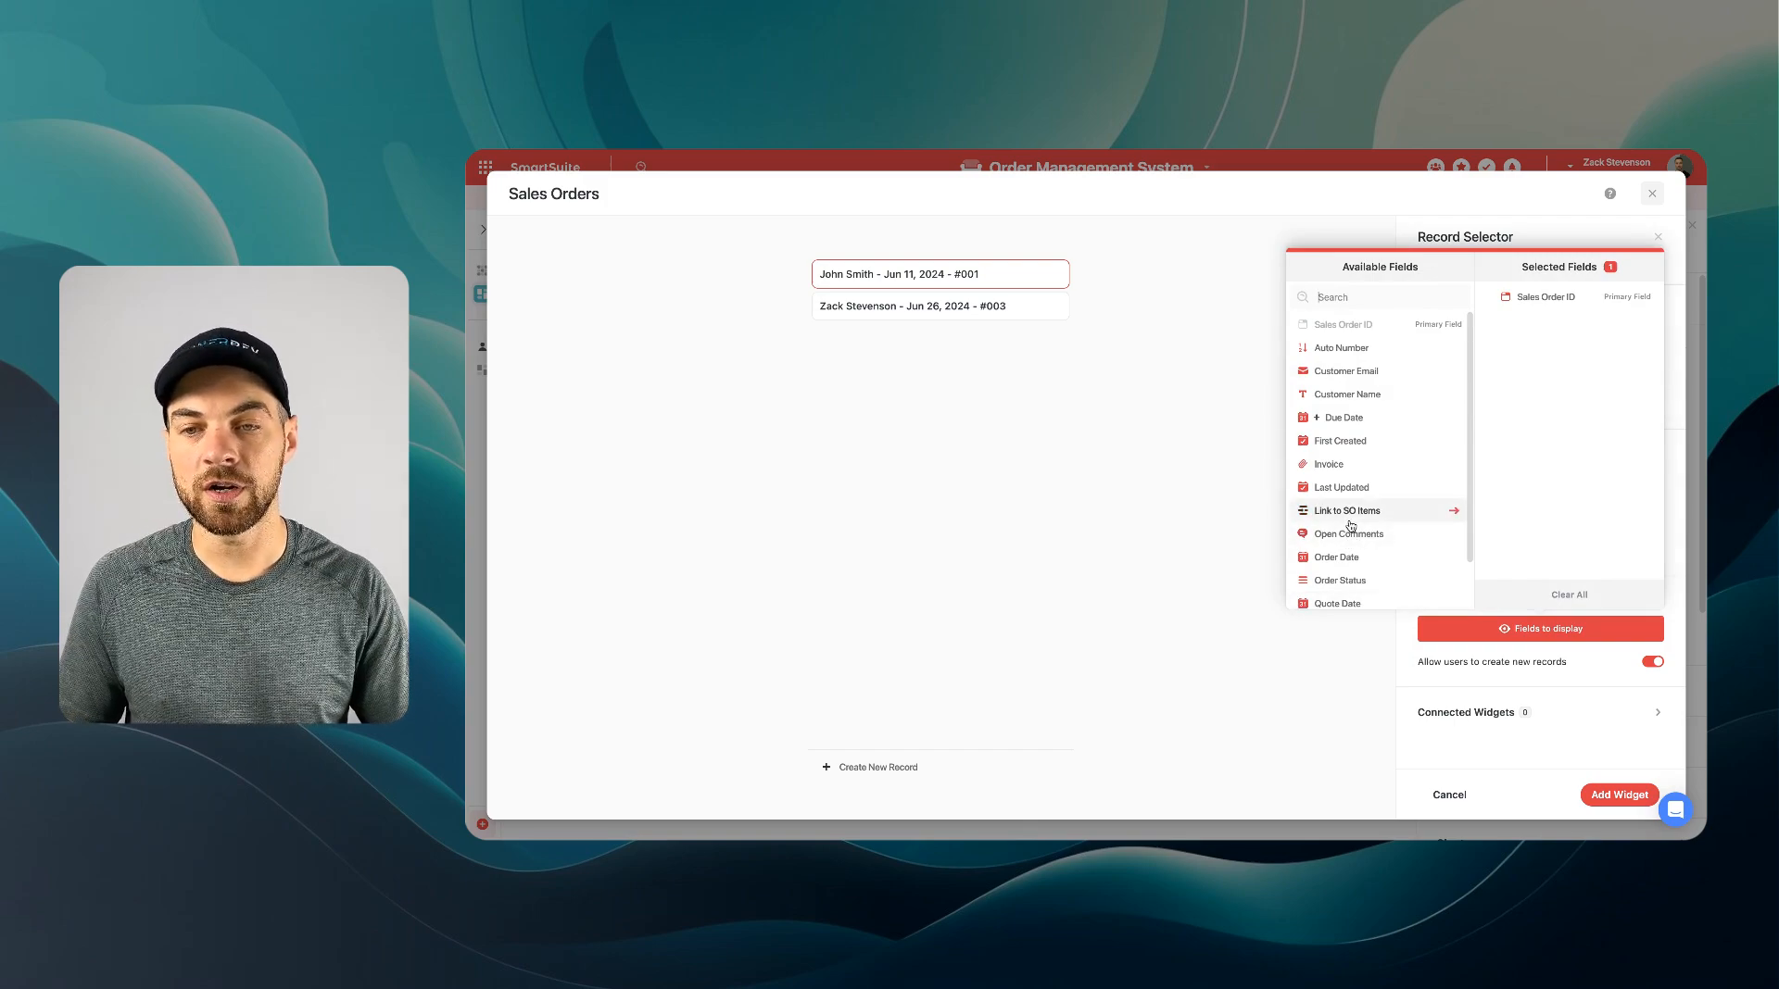
left_click(1482, 205)
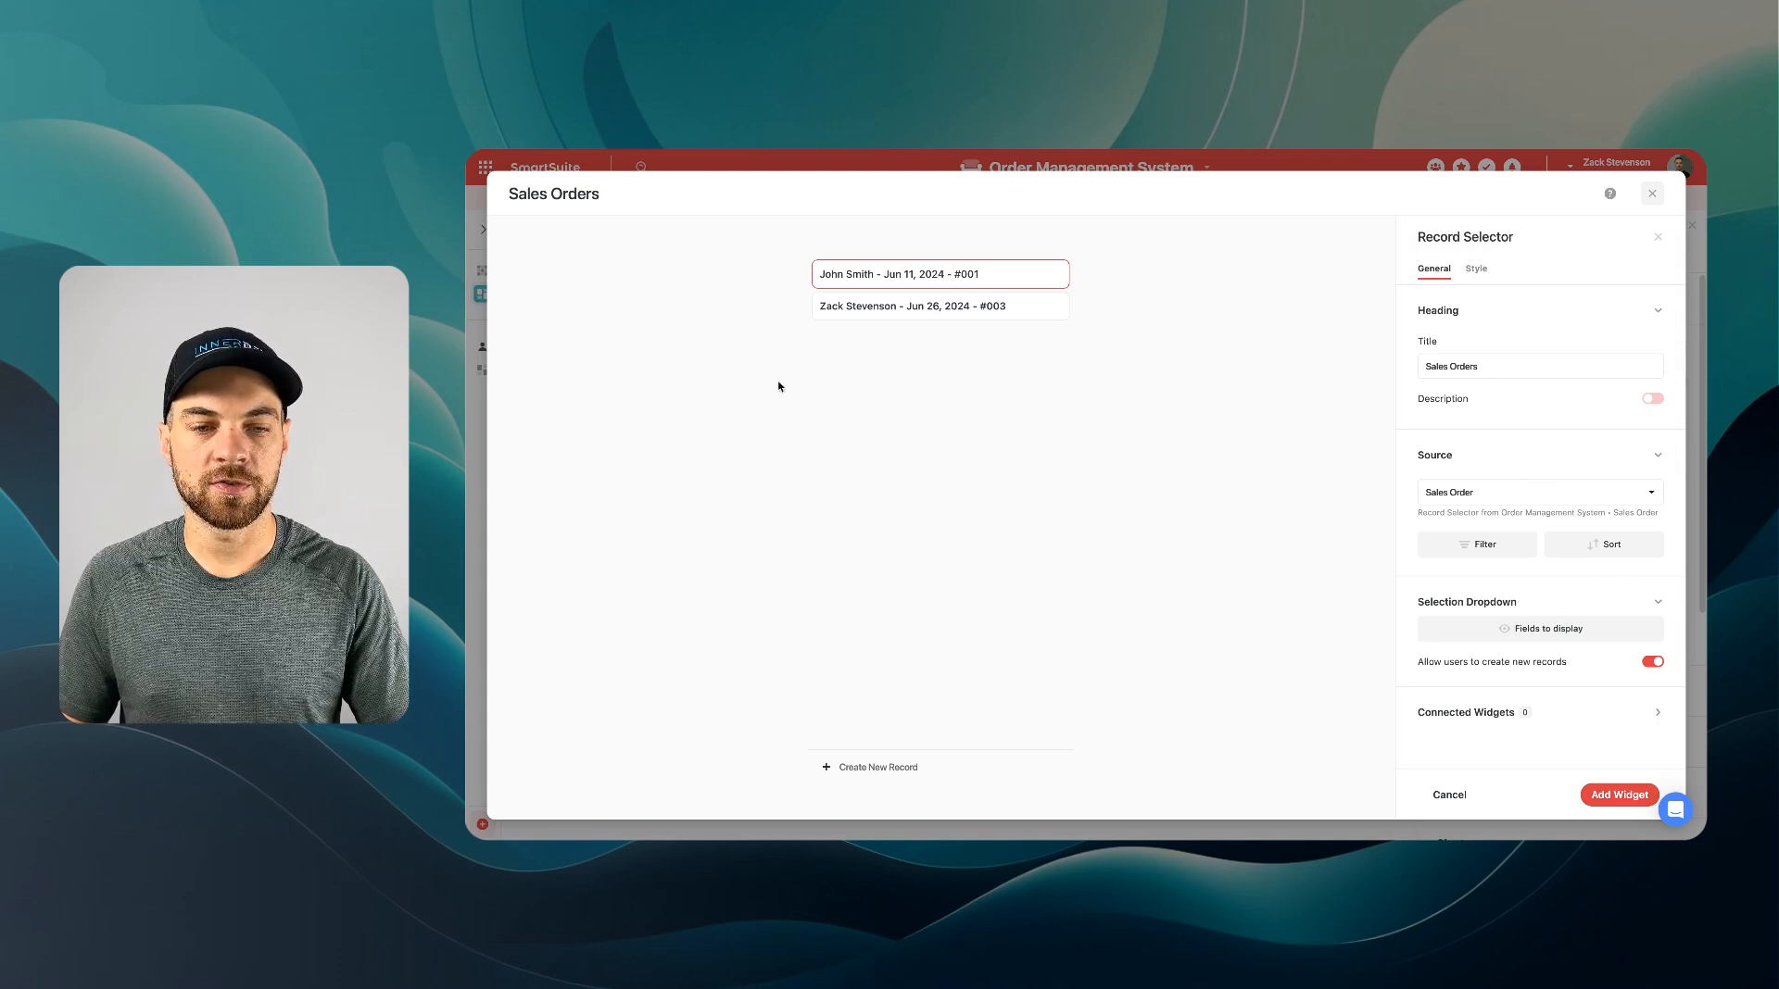
left_click(1482, 274)
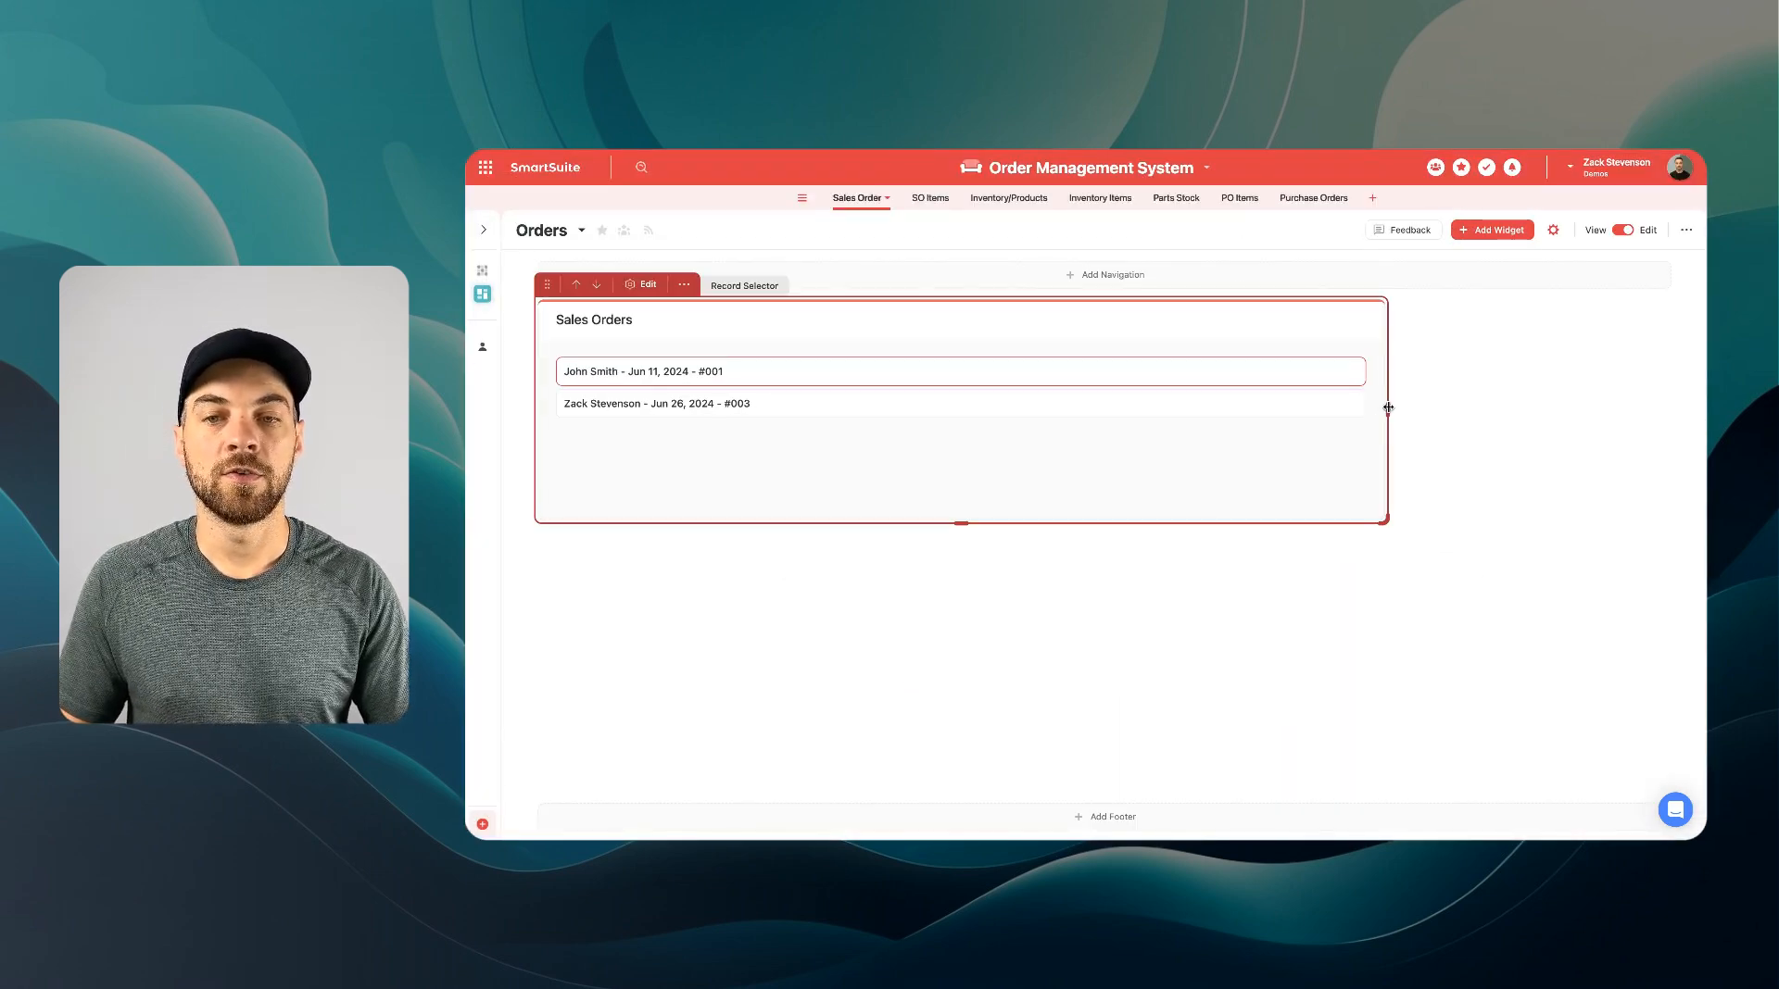
left_click_drag(1381, 411, 1097, 412)
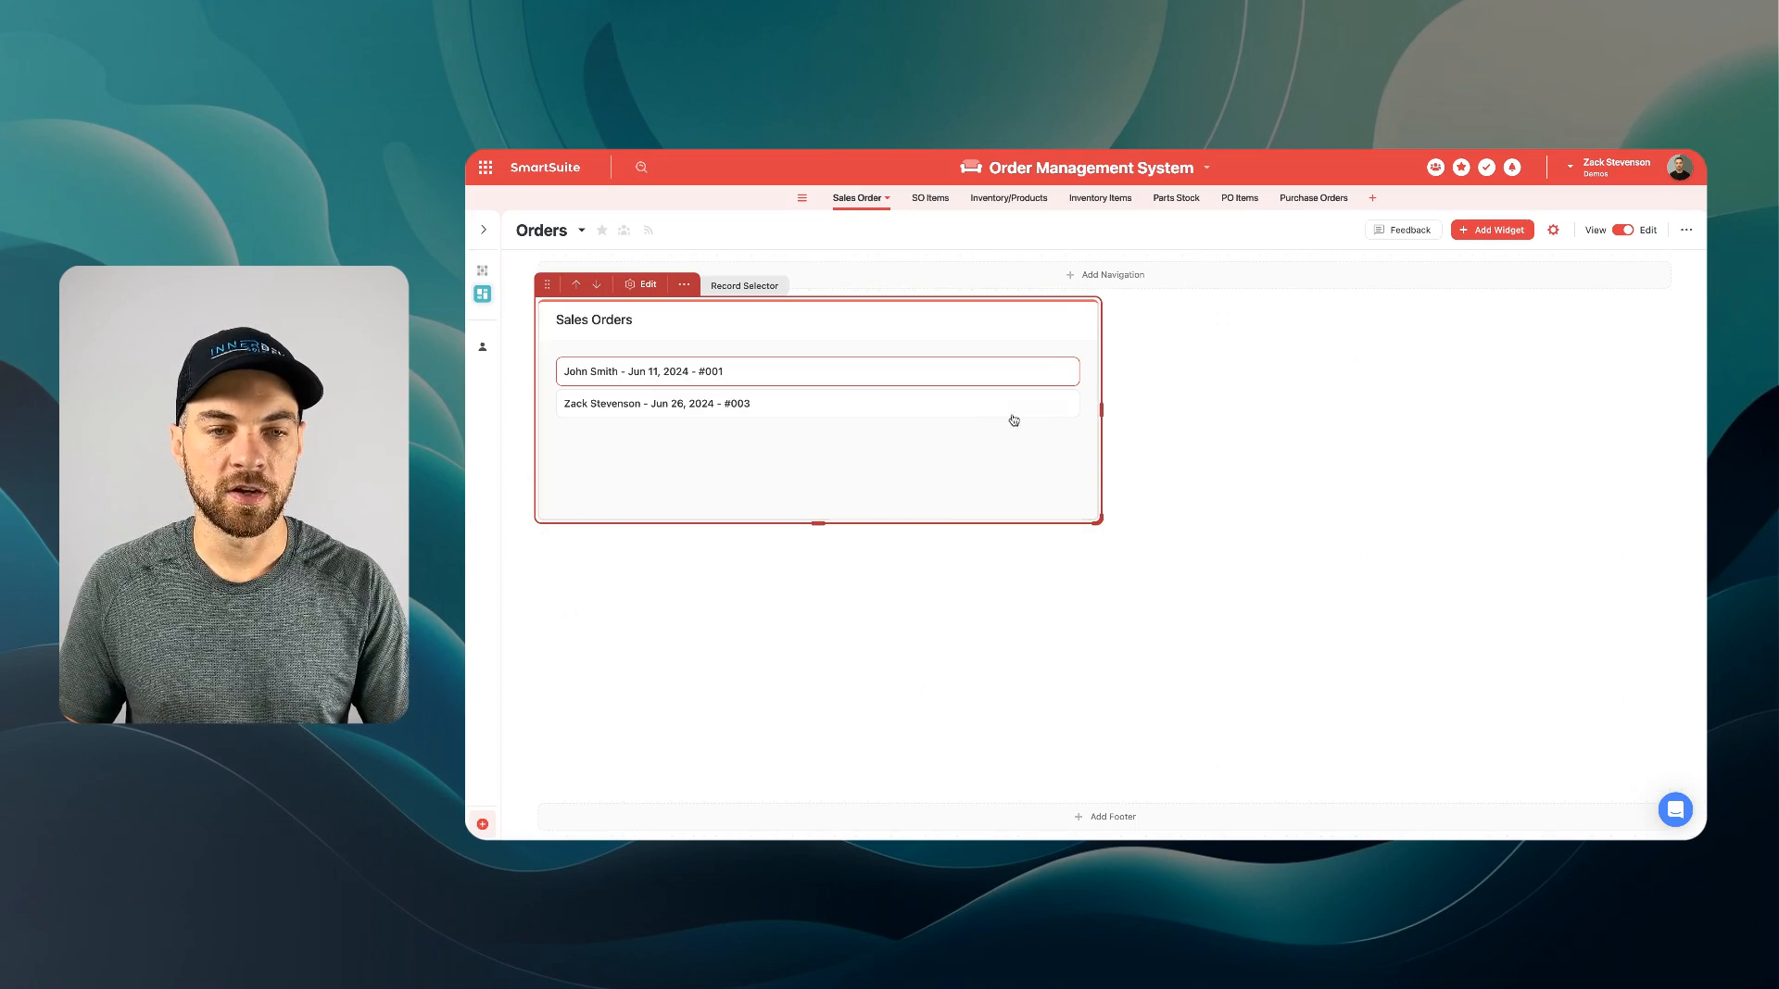
Step: Start a Record Details widget from the Record Display category and title it Order Details
left_click(1507, 235)
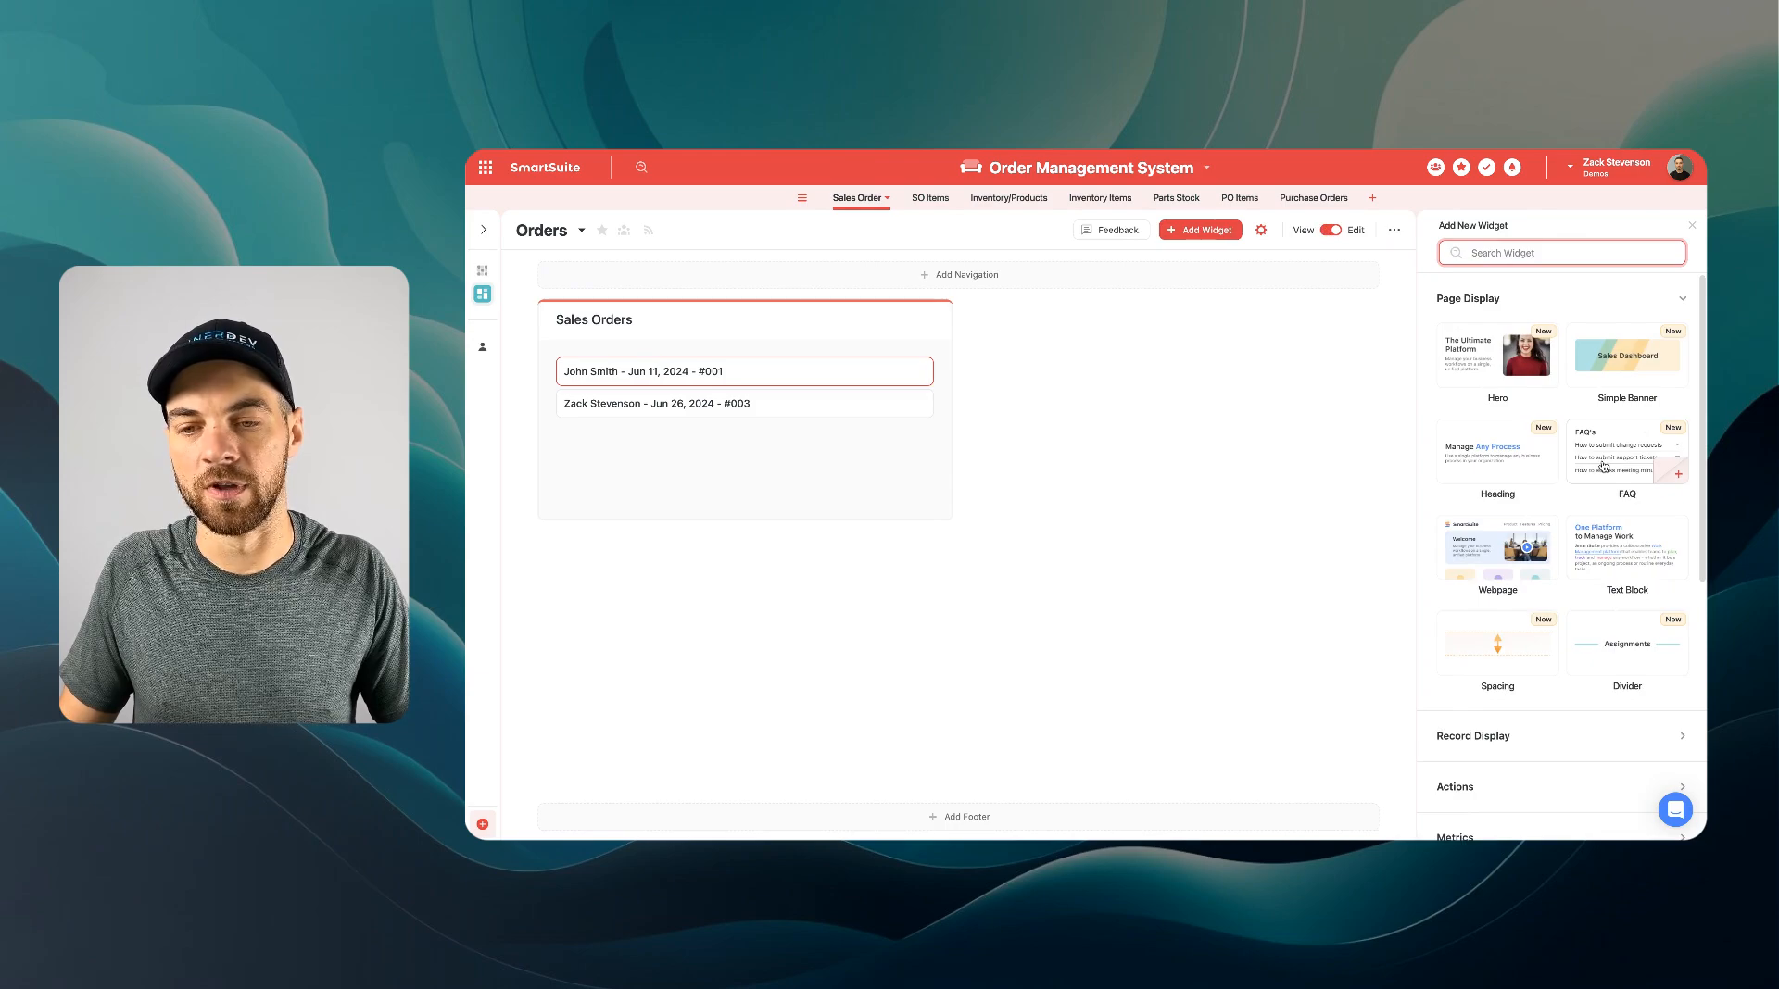
scroll(1566, 453, "down", 3)
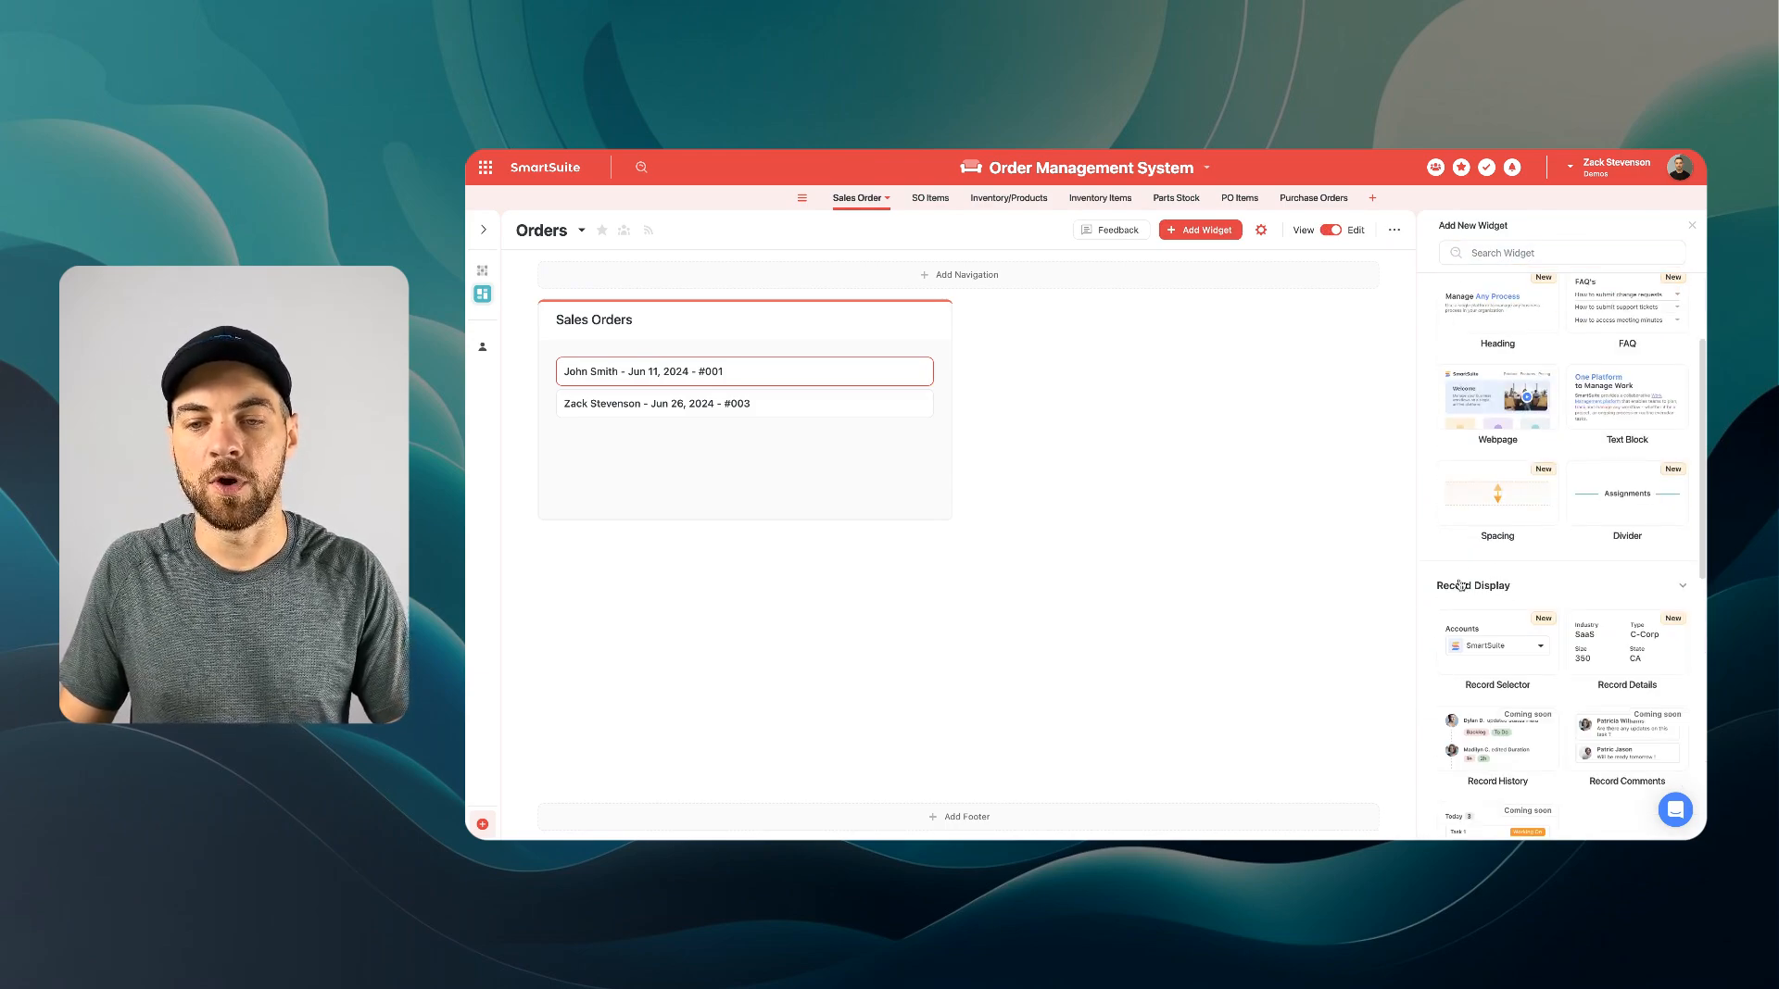
scroll(1443, 587, "down", 2)
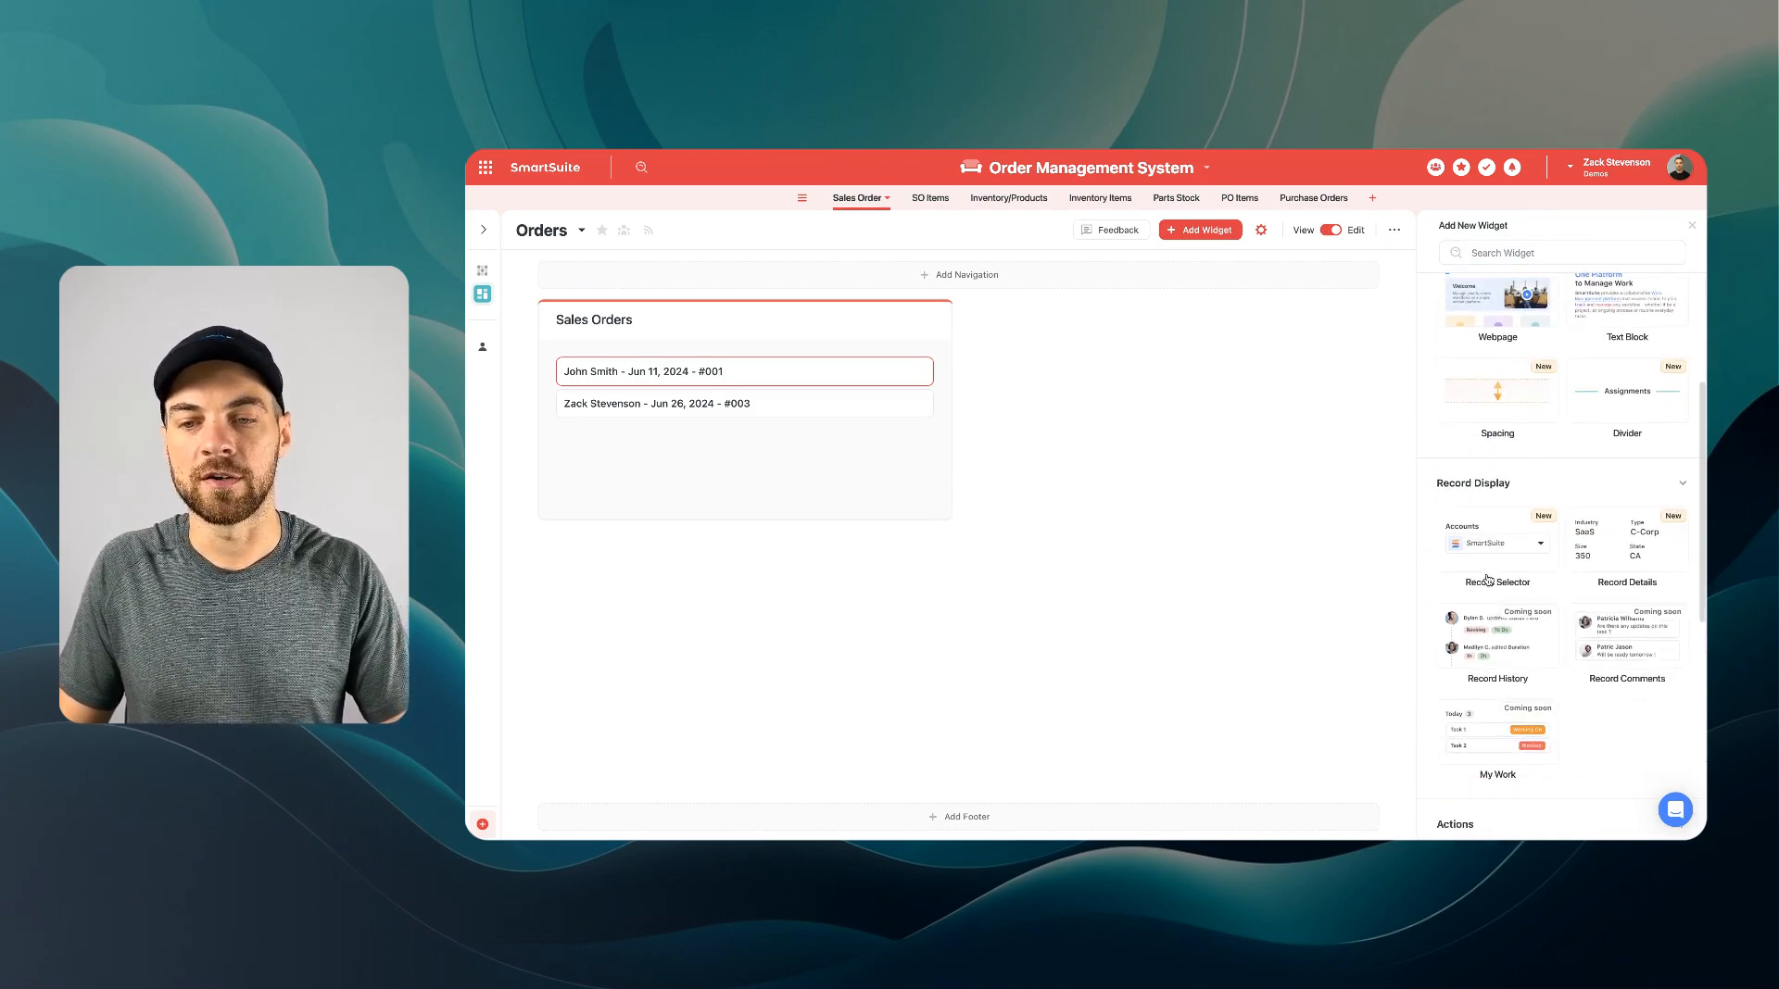
left_click(1611, 544)
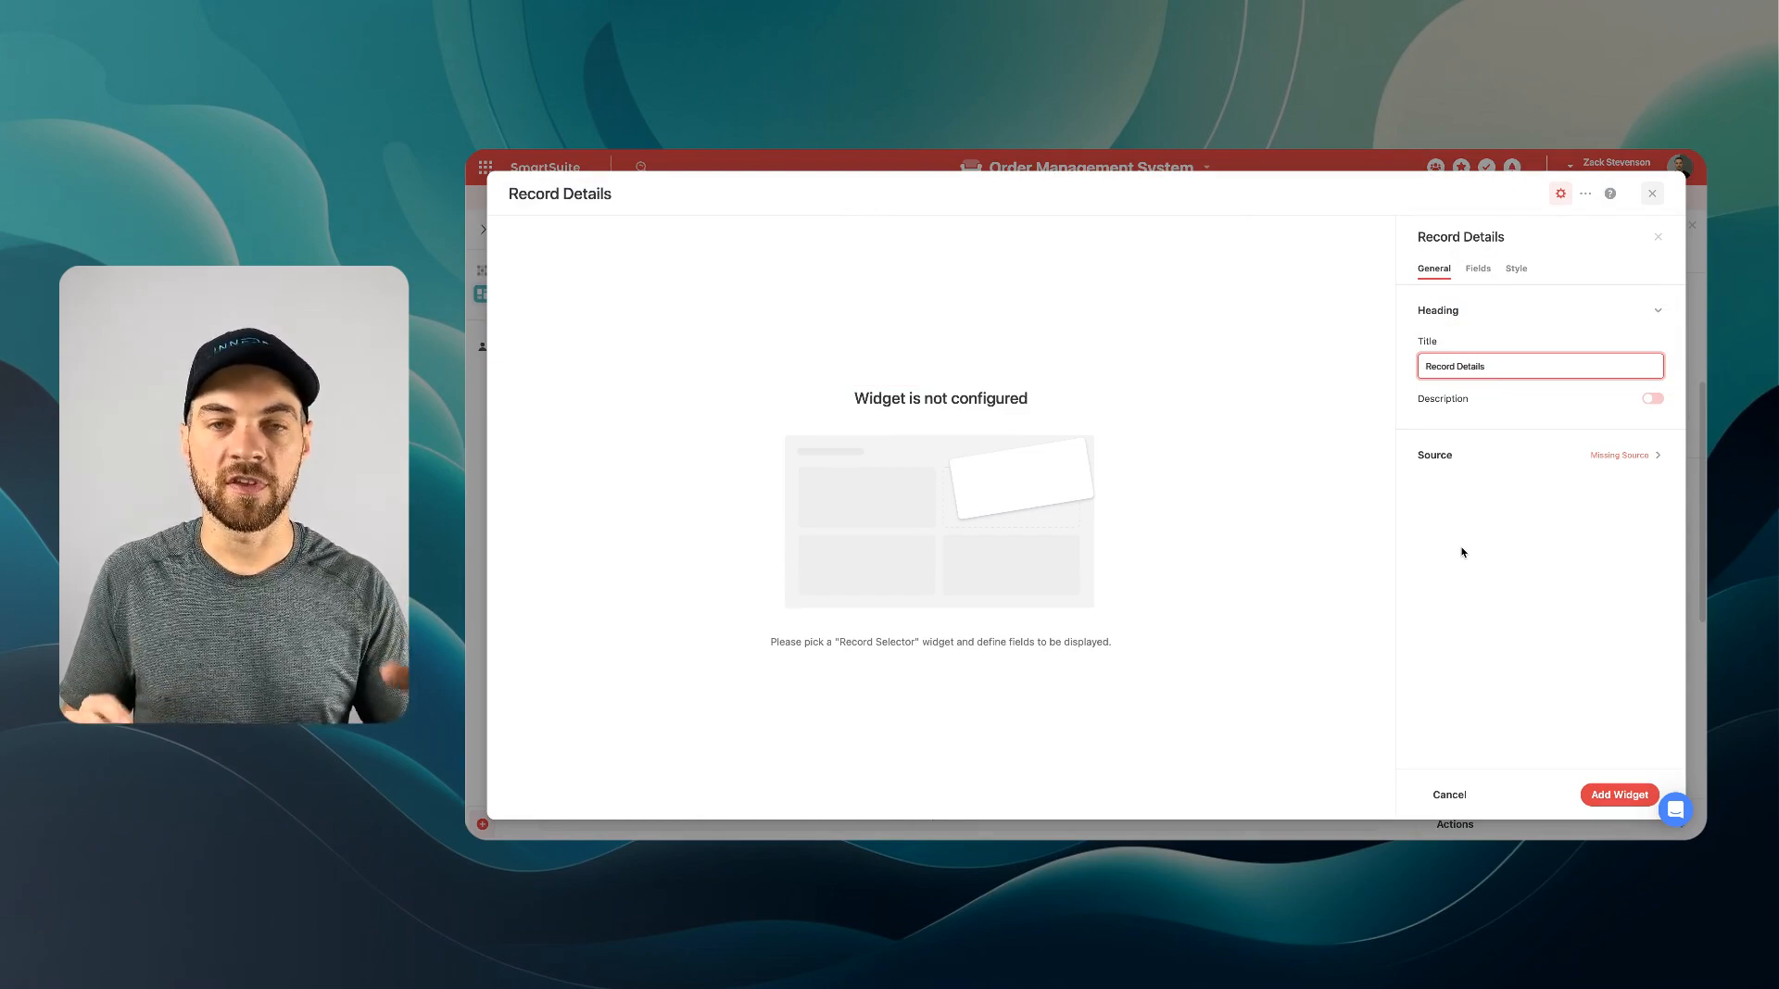
key("super+a")
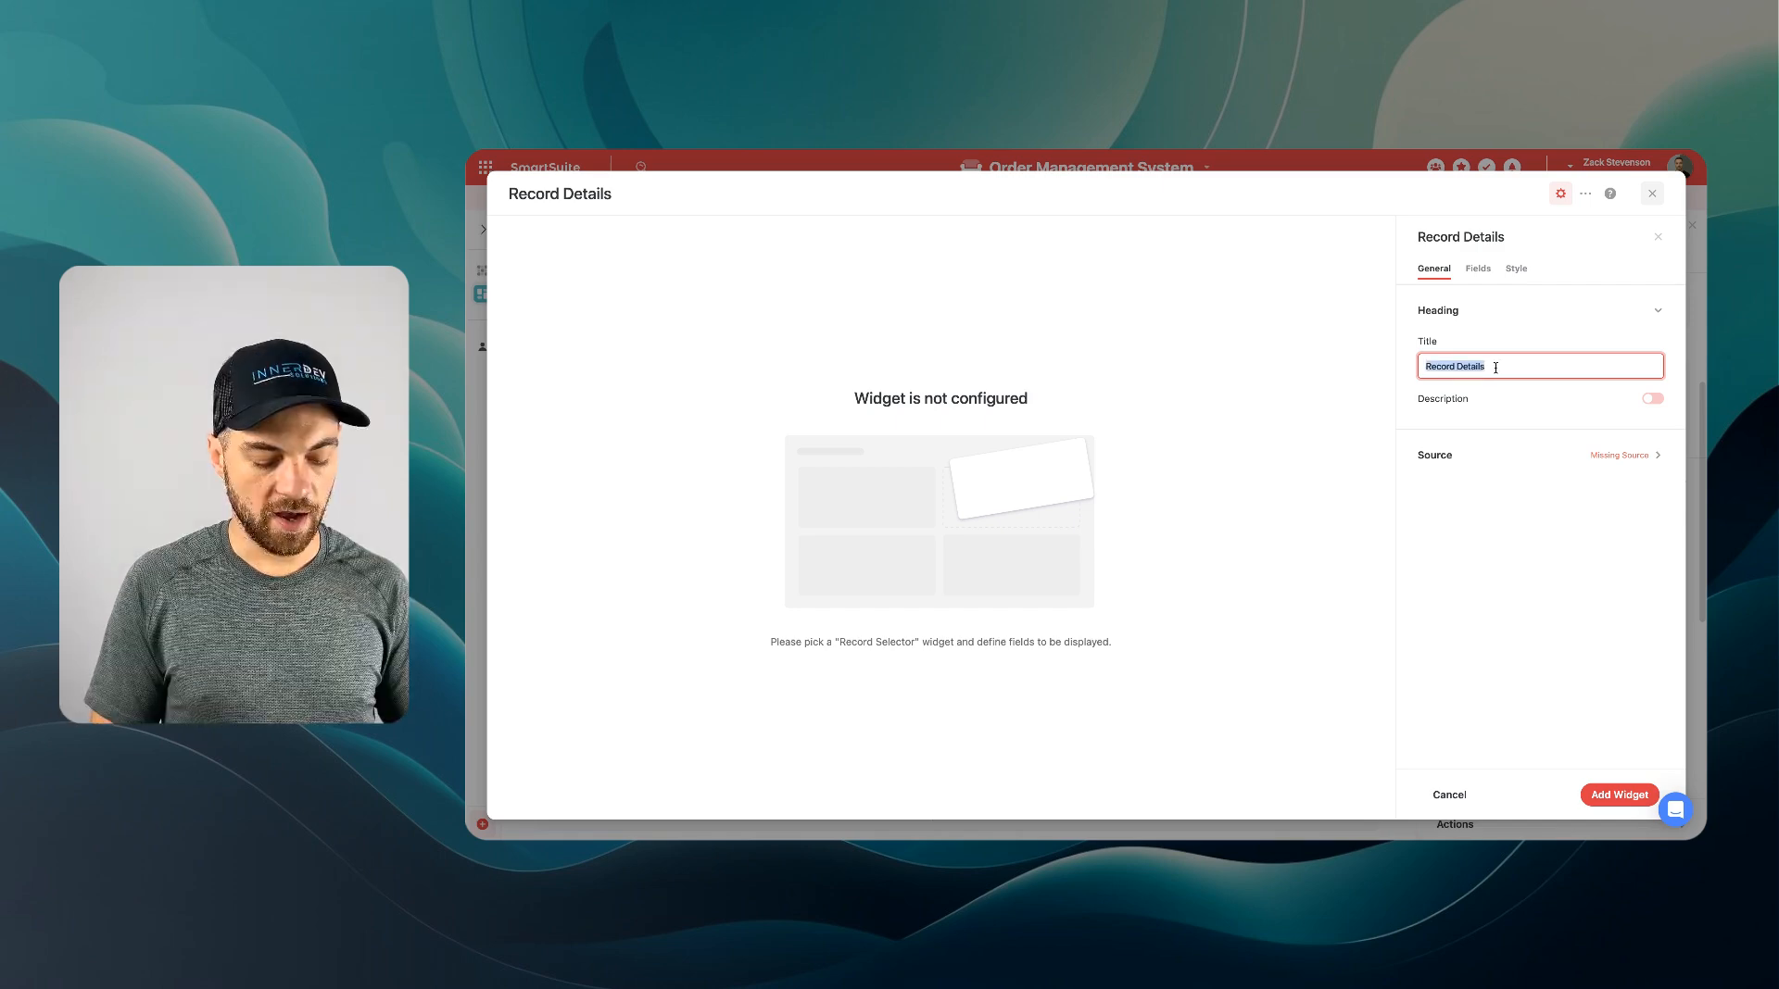
type("Order Details")
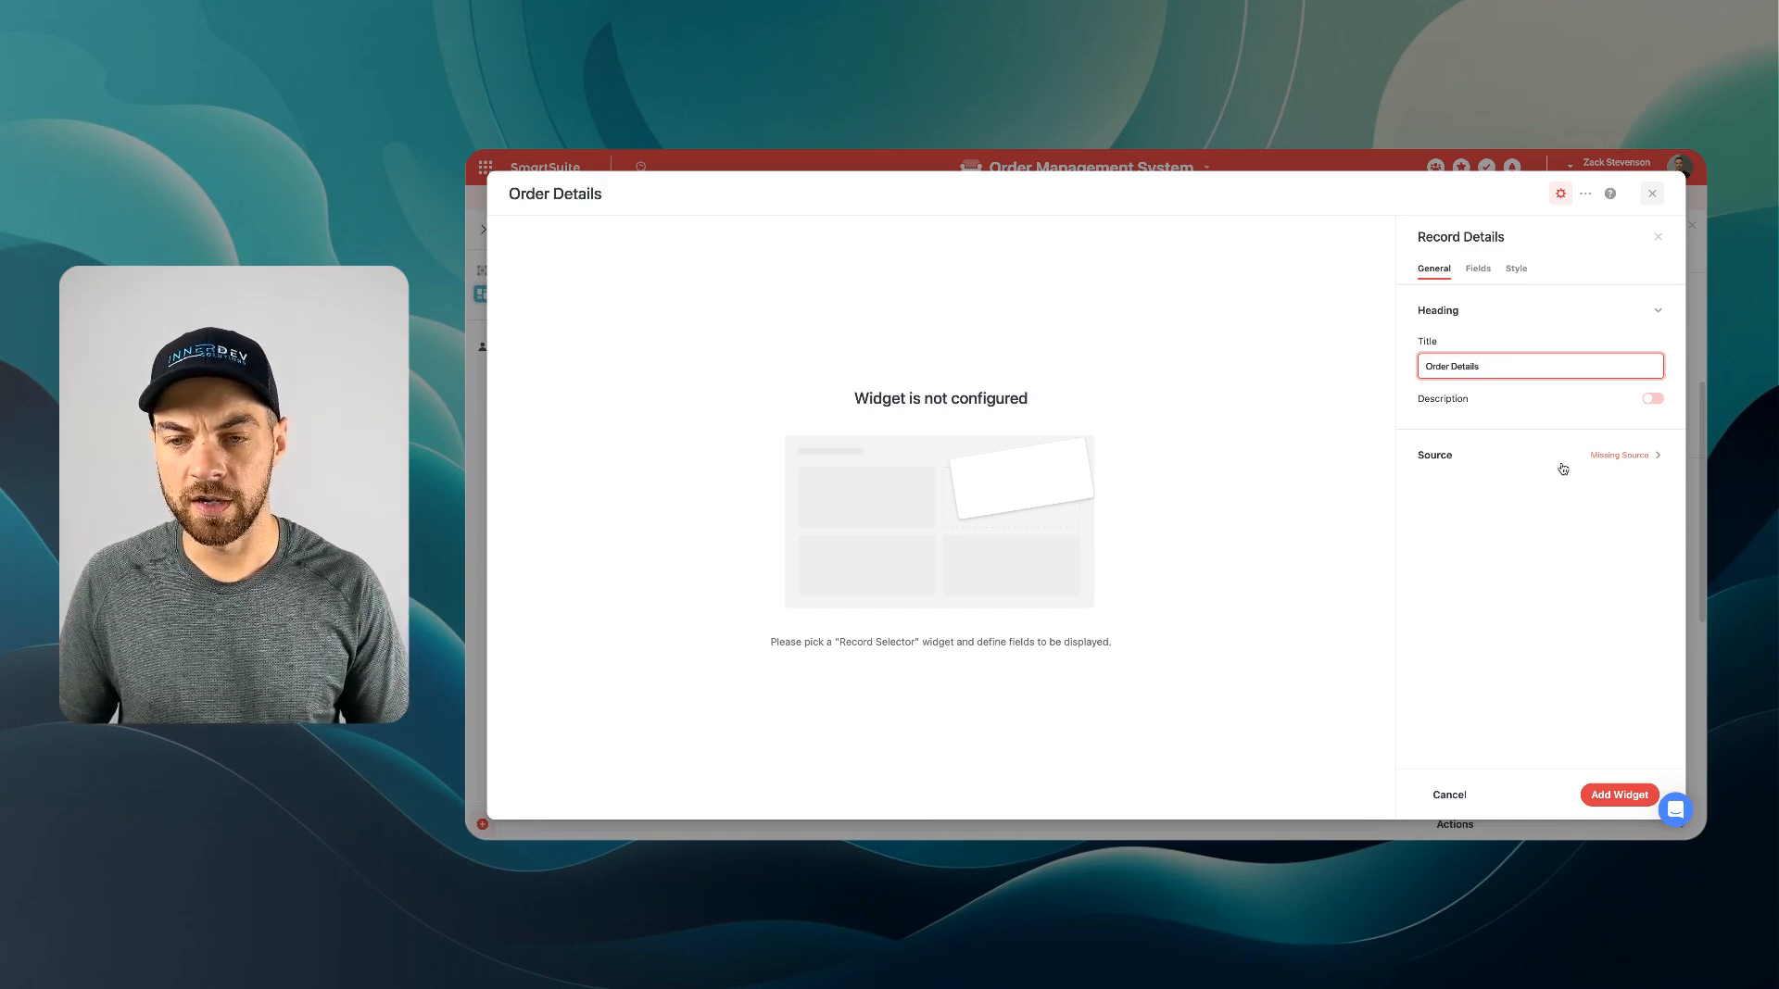
Step: Set the Order Details widget's source to the Sales Orders record selector
left_click(1597, 456)
left_click(1494, 503)
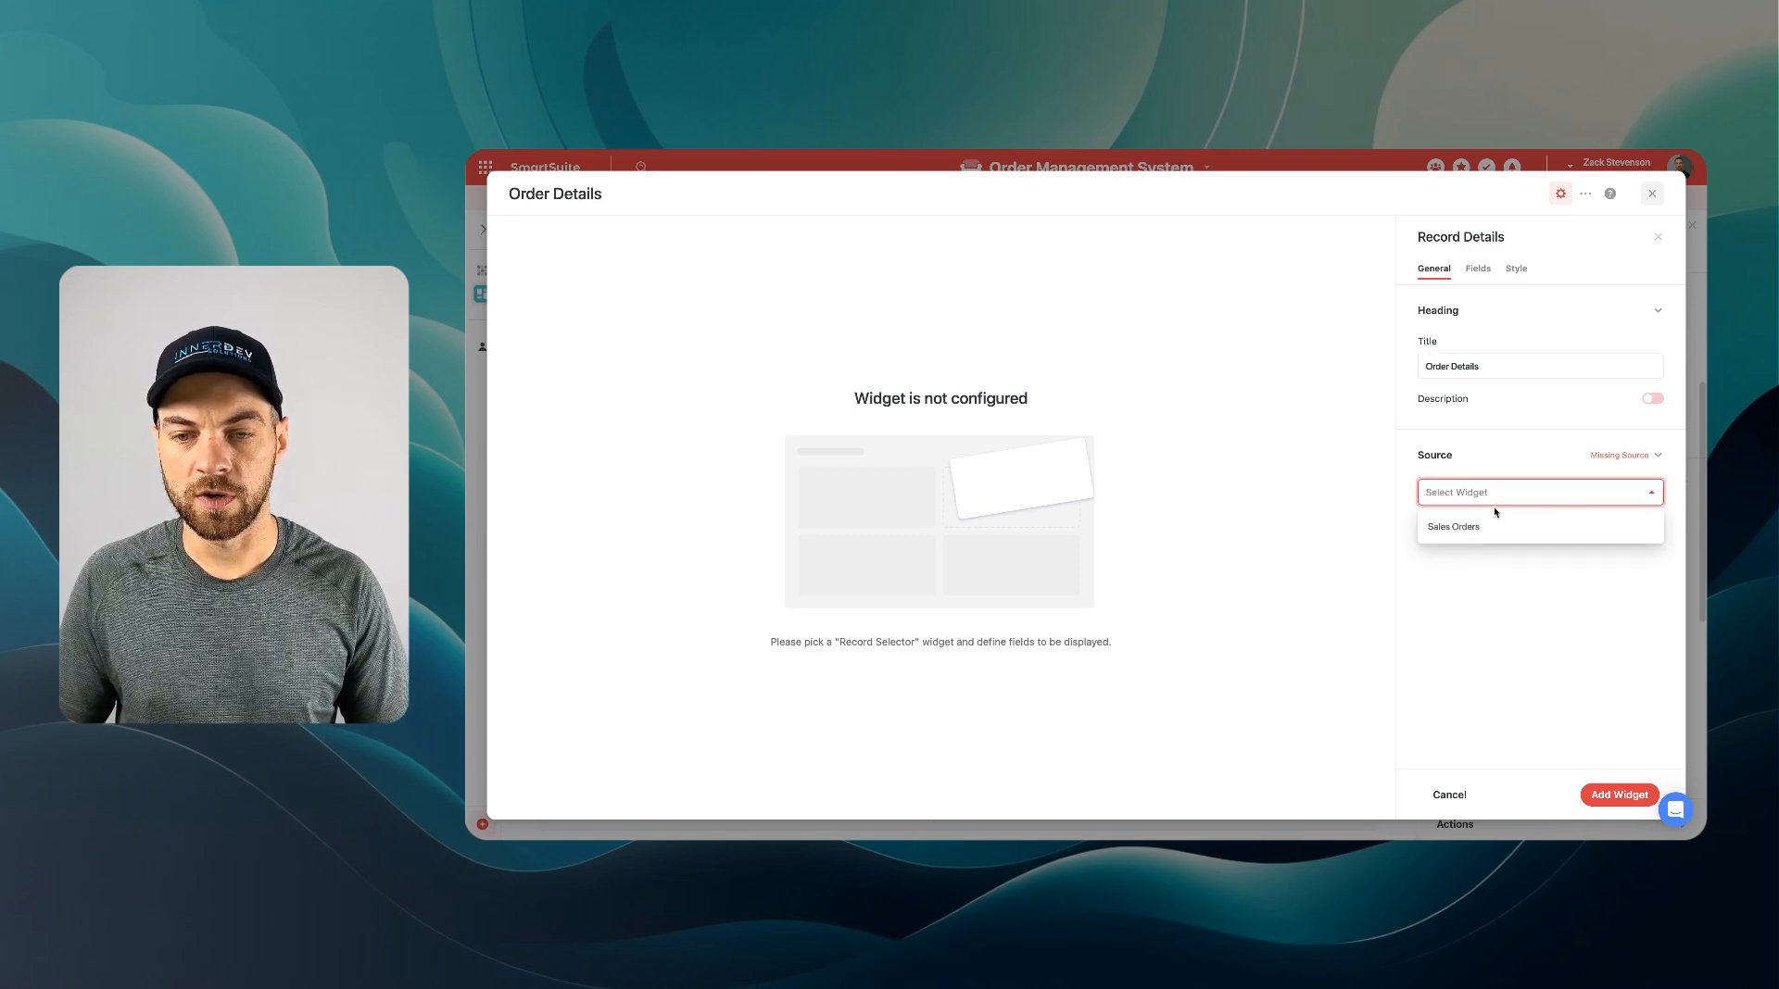
left_click(1451, 528)
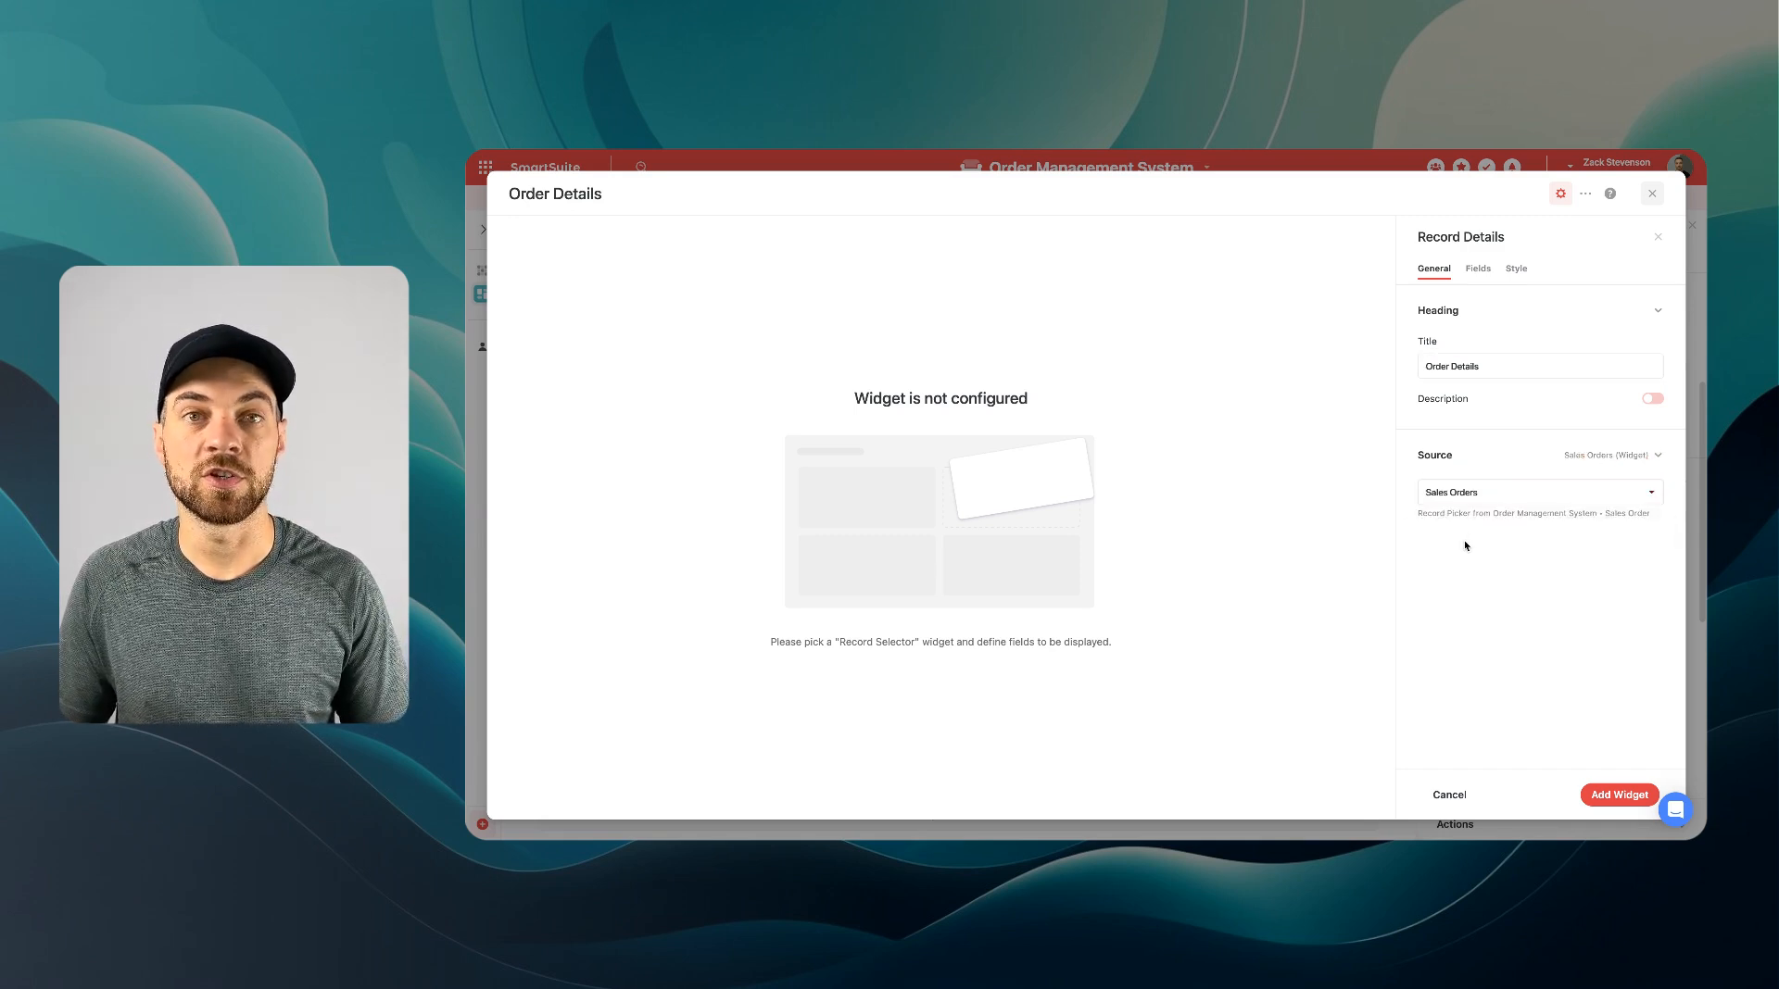
Step: Add the Customer Name and Customer Email fields to the Order Details widget
left_click(1517, 271)
left_click(1530, 388)
left_click(1479, 271)
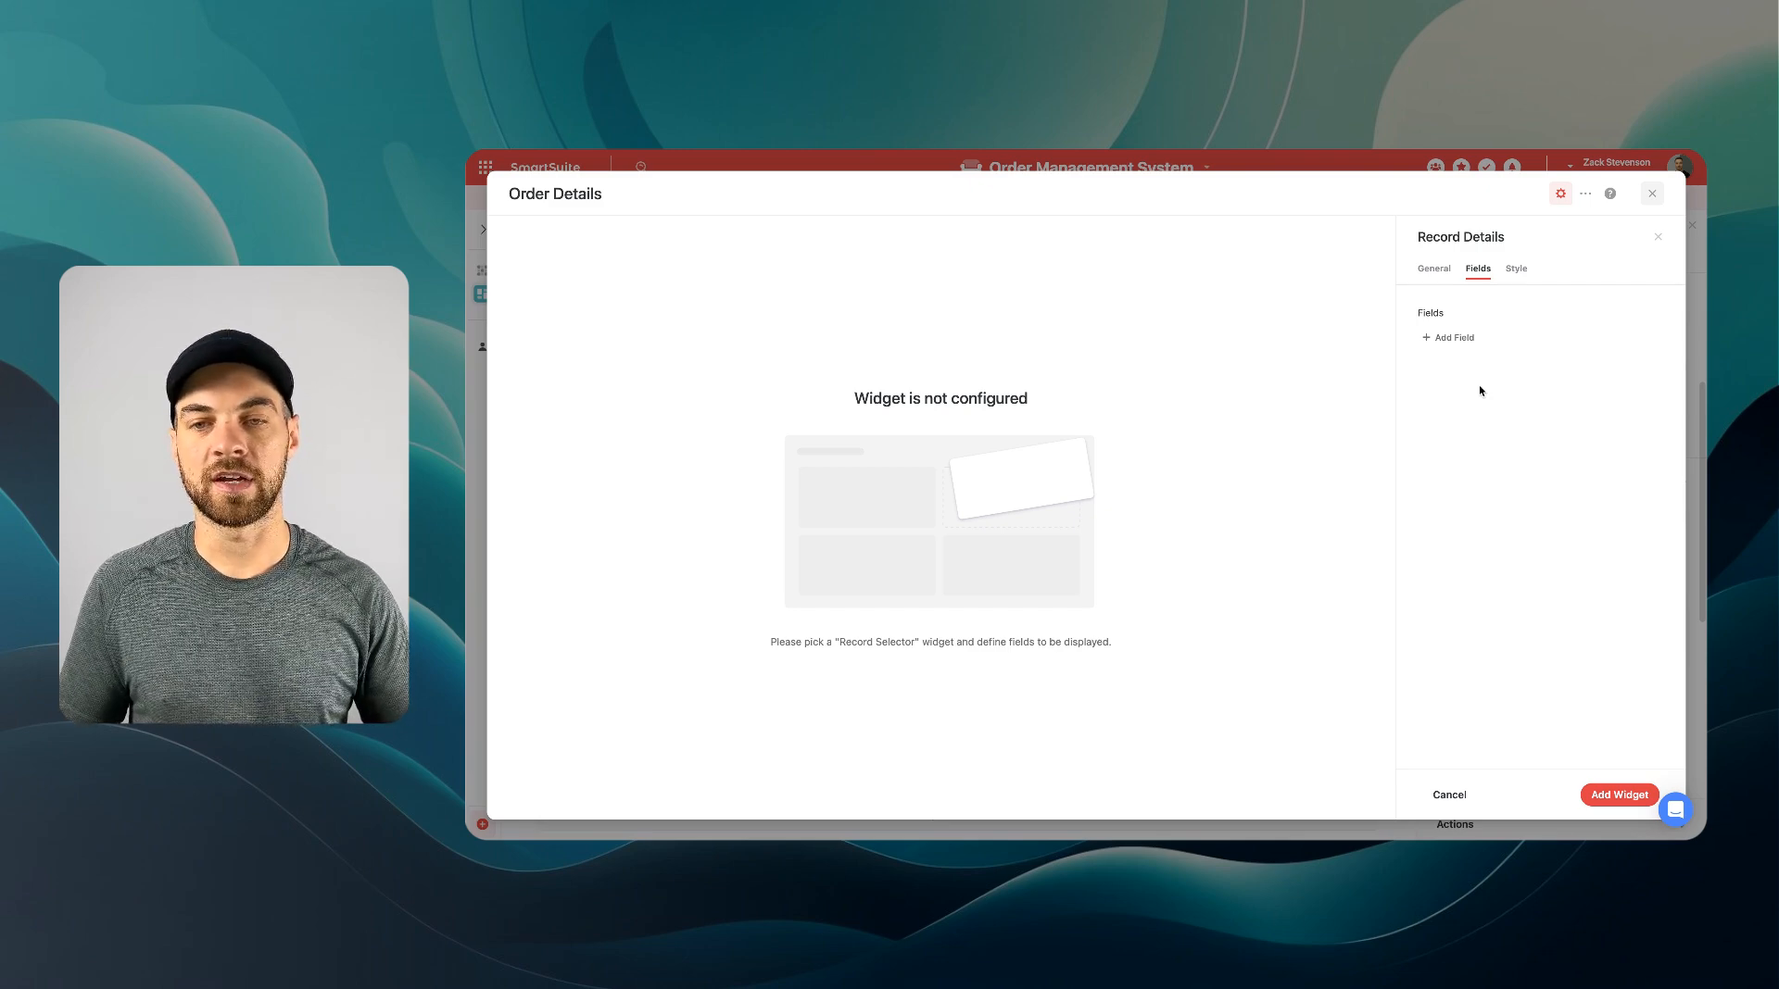
left_click(1450, 338)
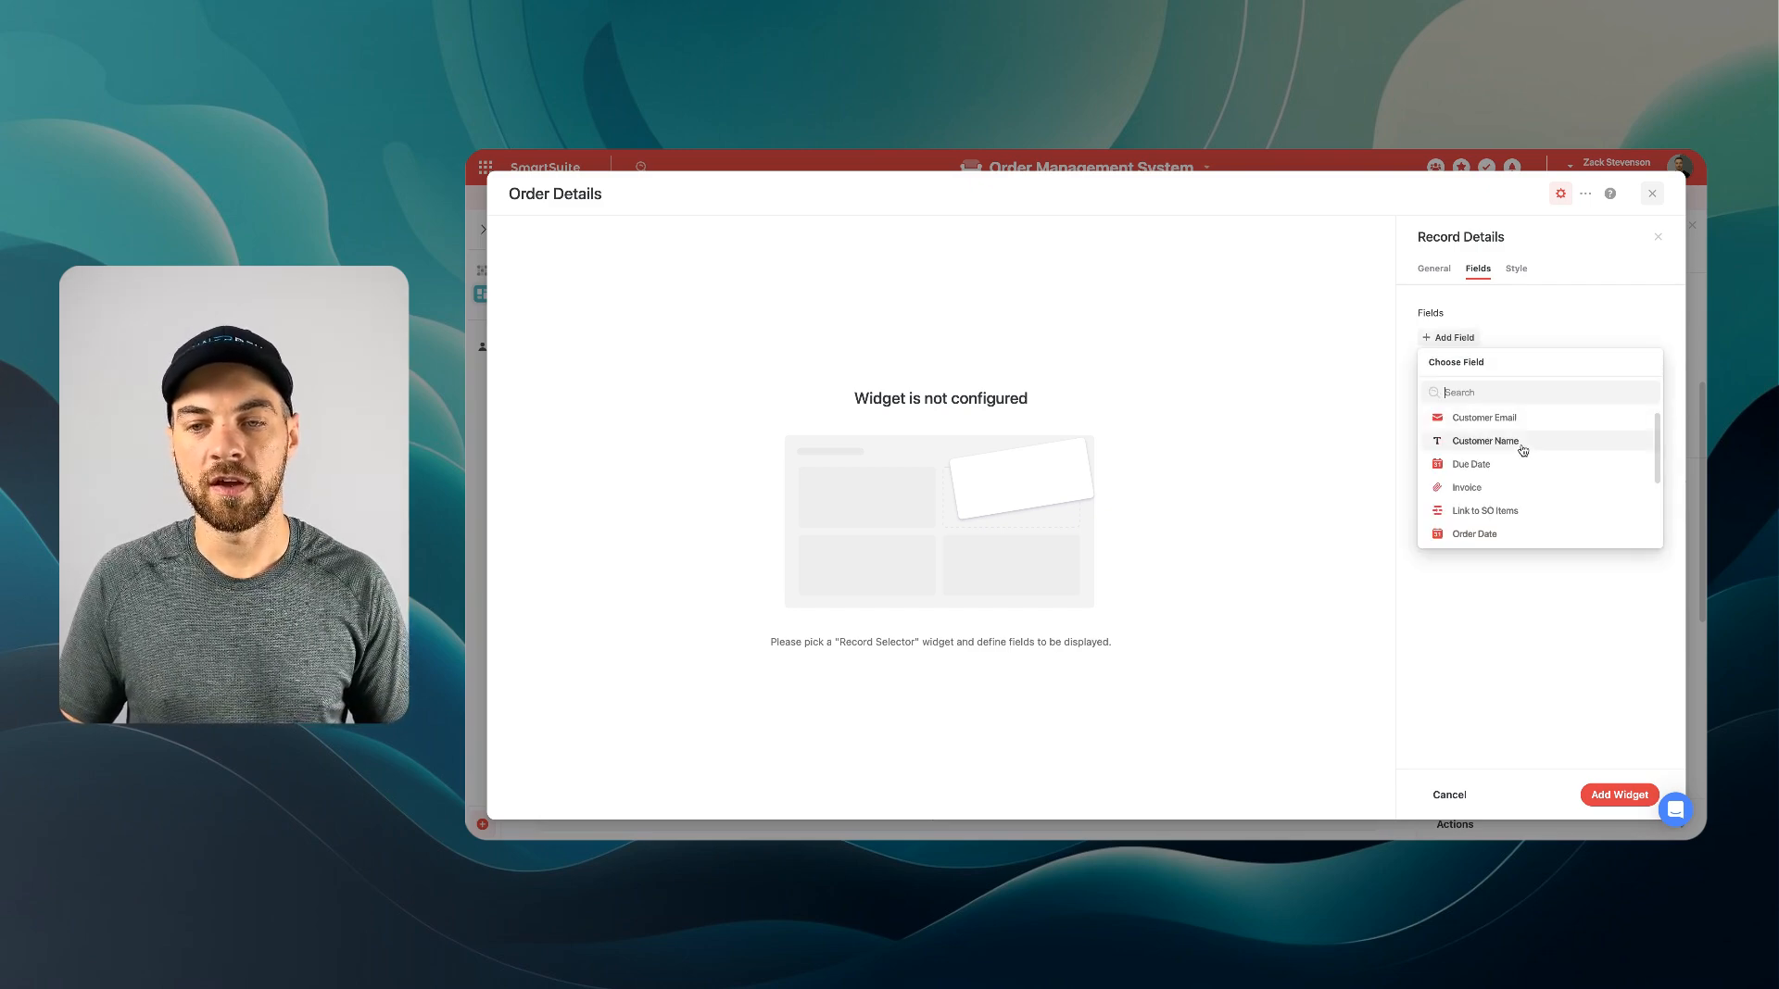
left_click(1524, 453)
left_click(1450, 371)
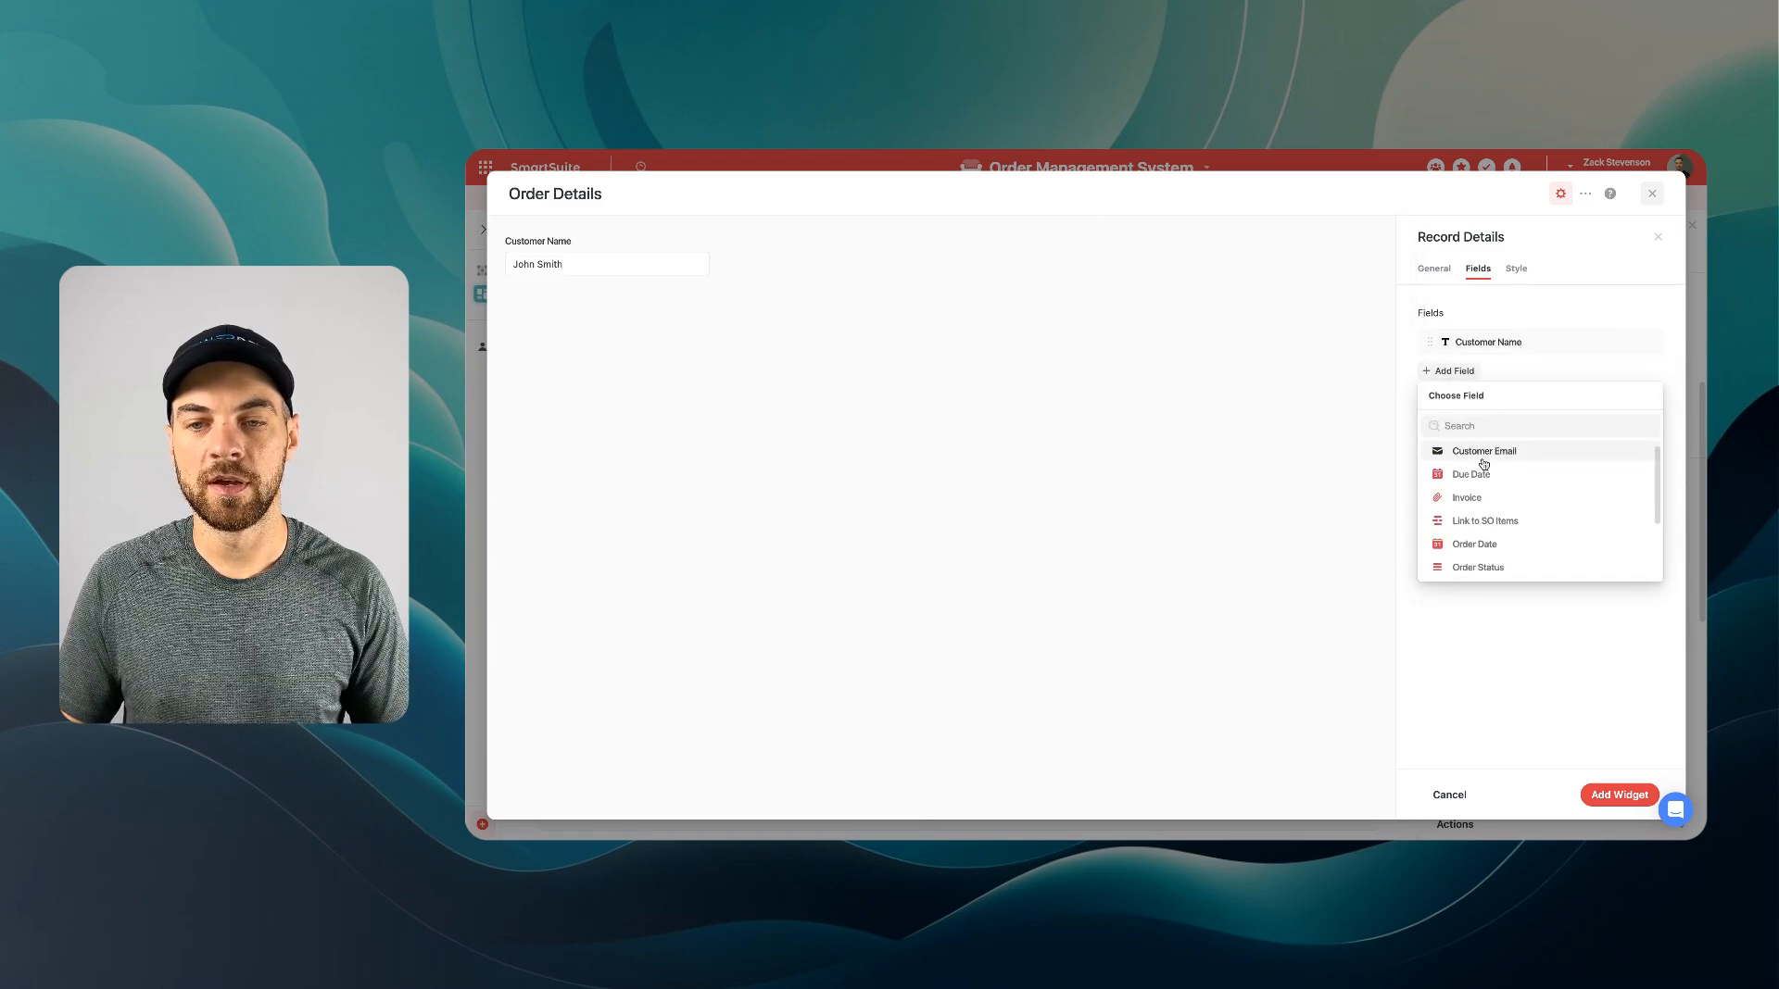
left_click(1484, 453)
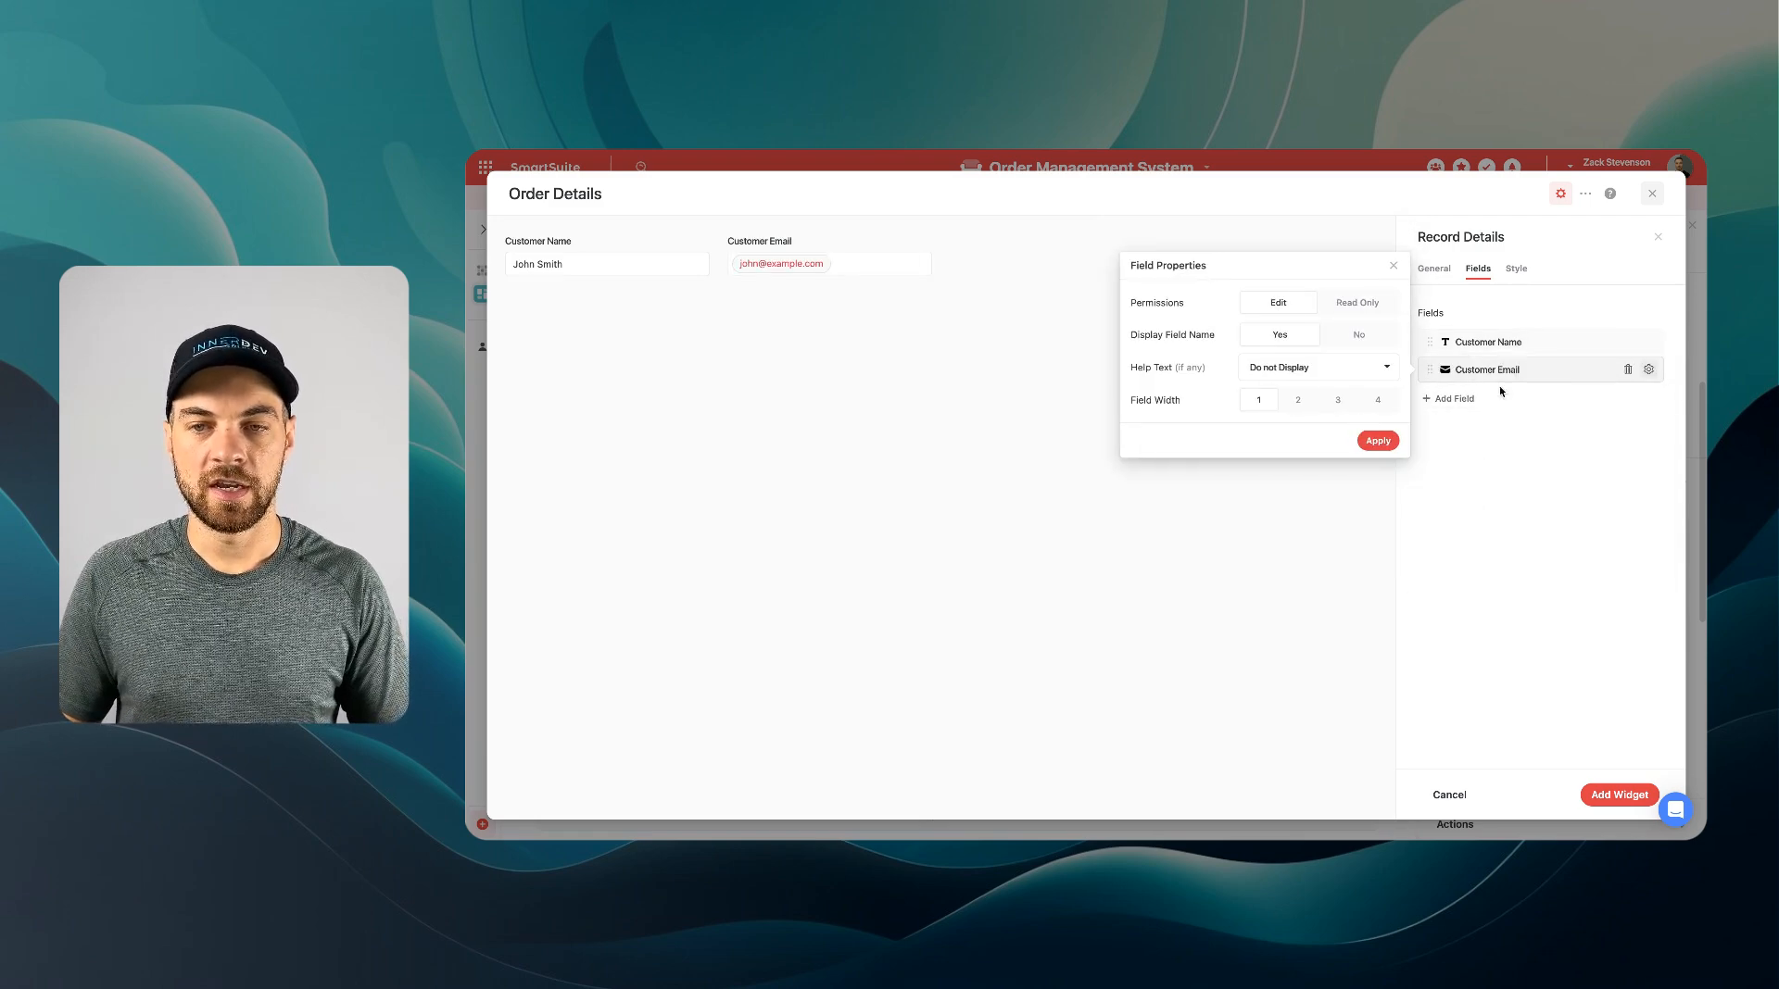
Step: Try hiding the field name in the Customer Name field's properties, restore its display and apply
left_click(1649, 346)
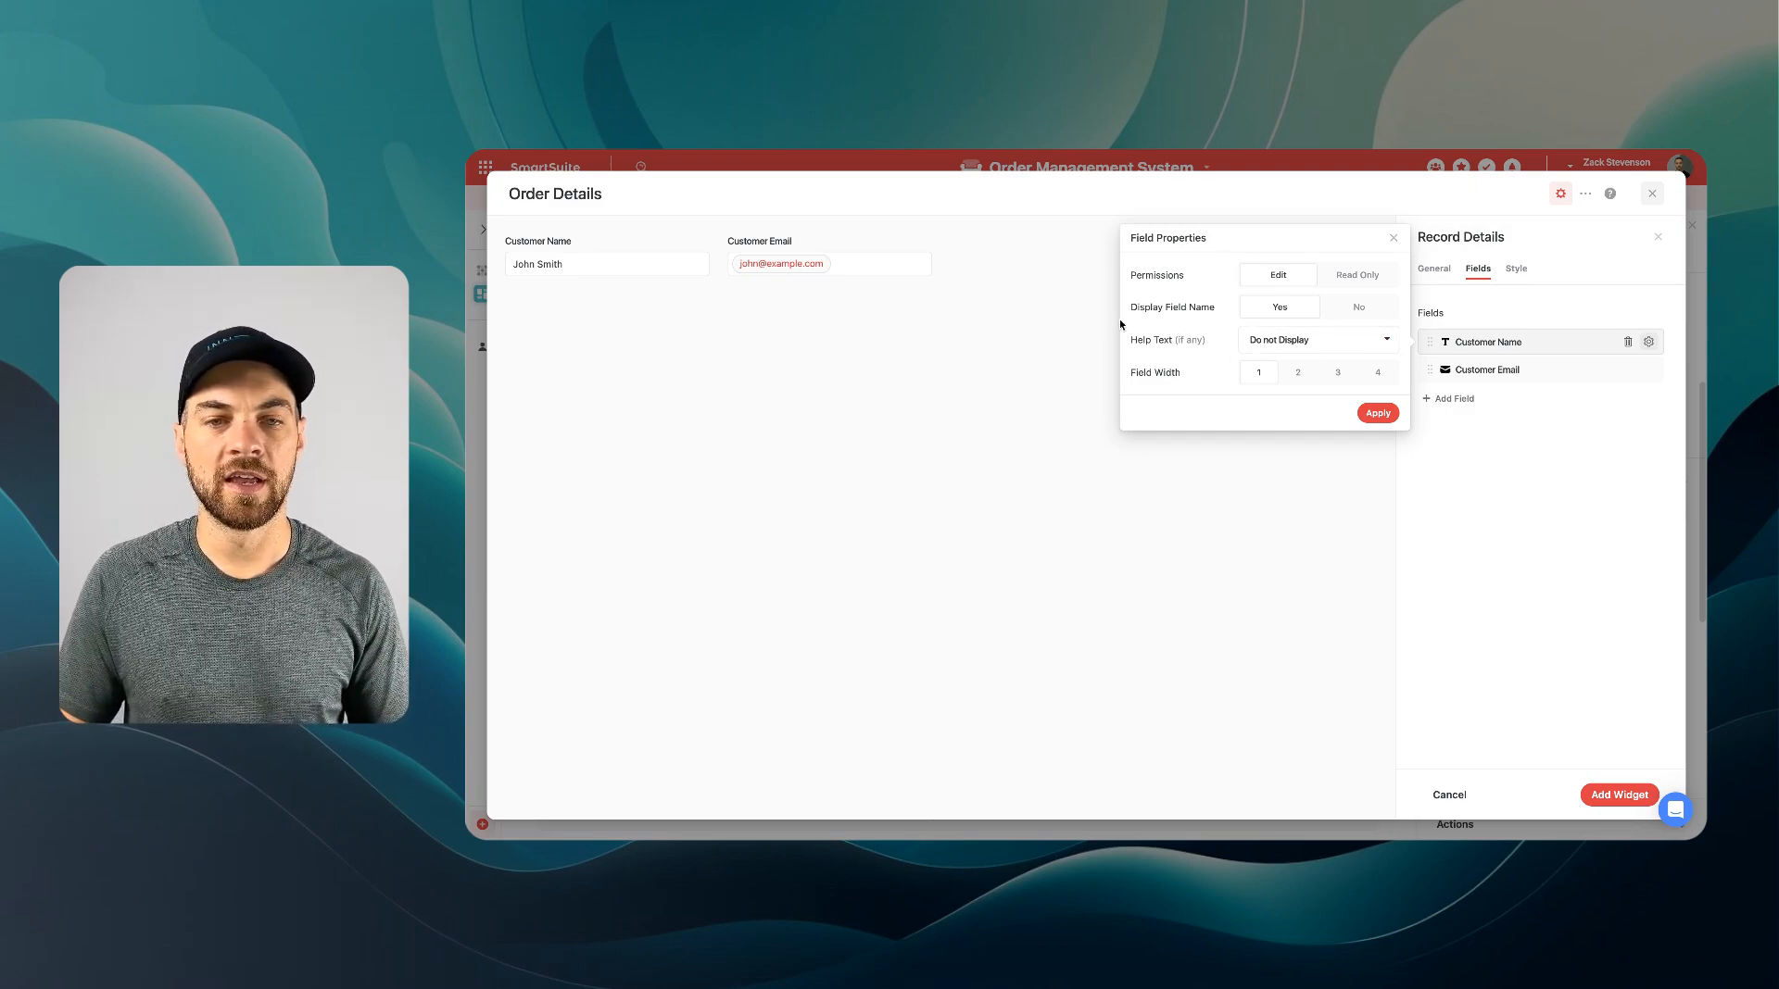
left_click(1358, 314)
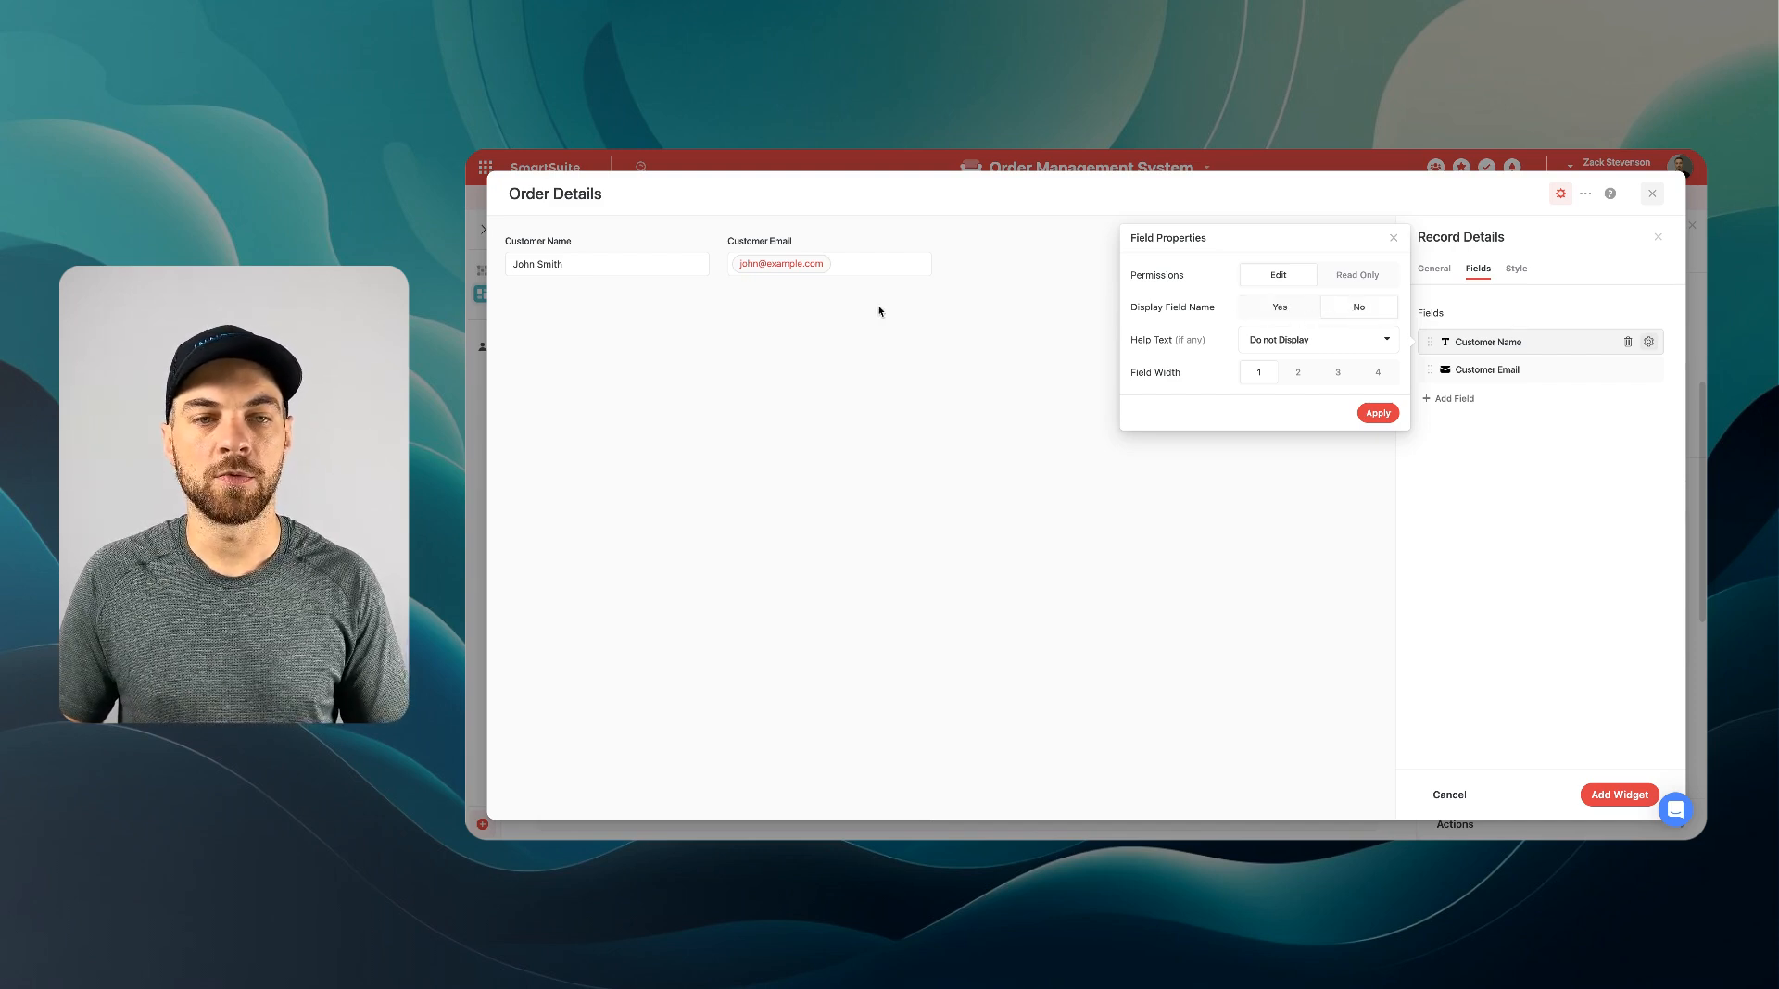
left_click(1278, 309)
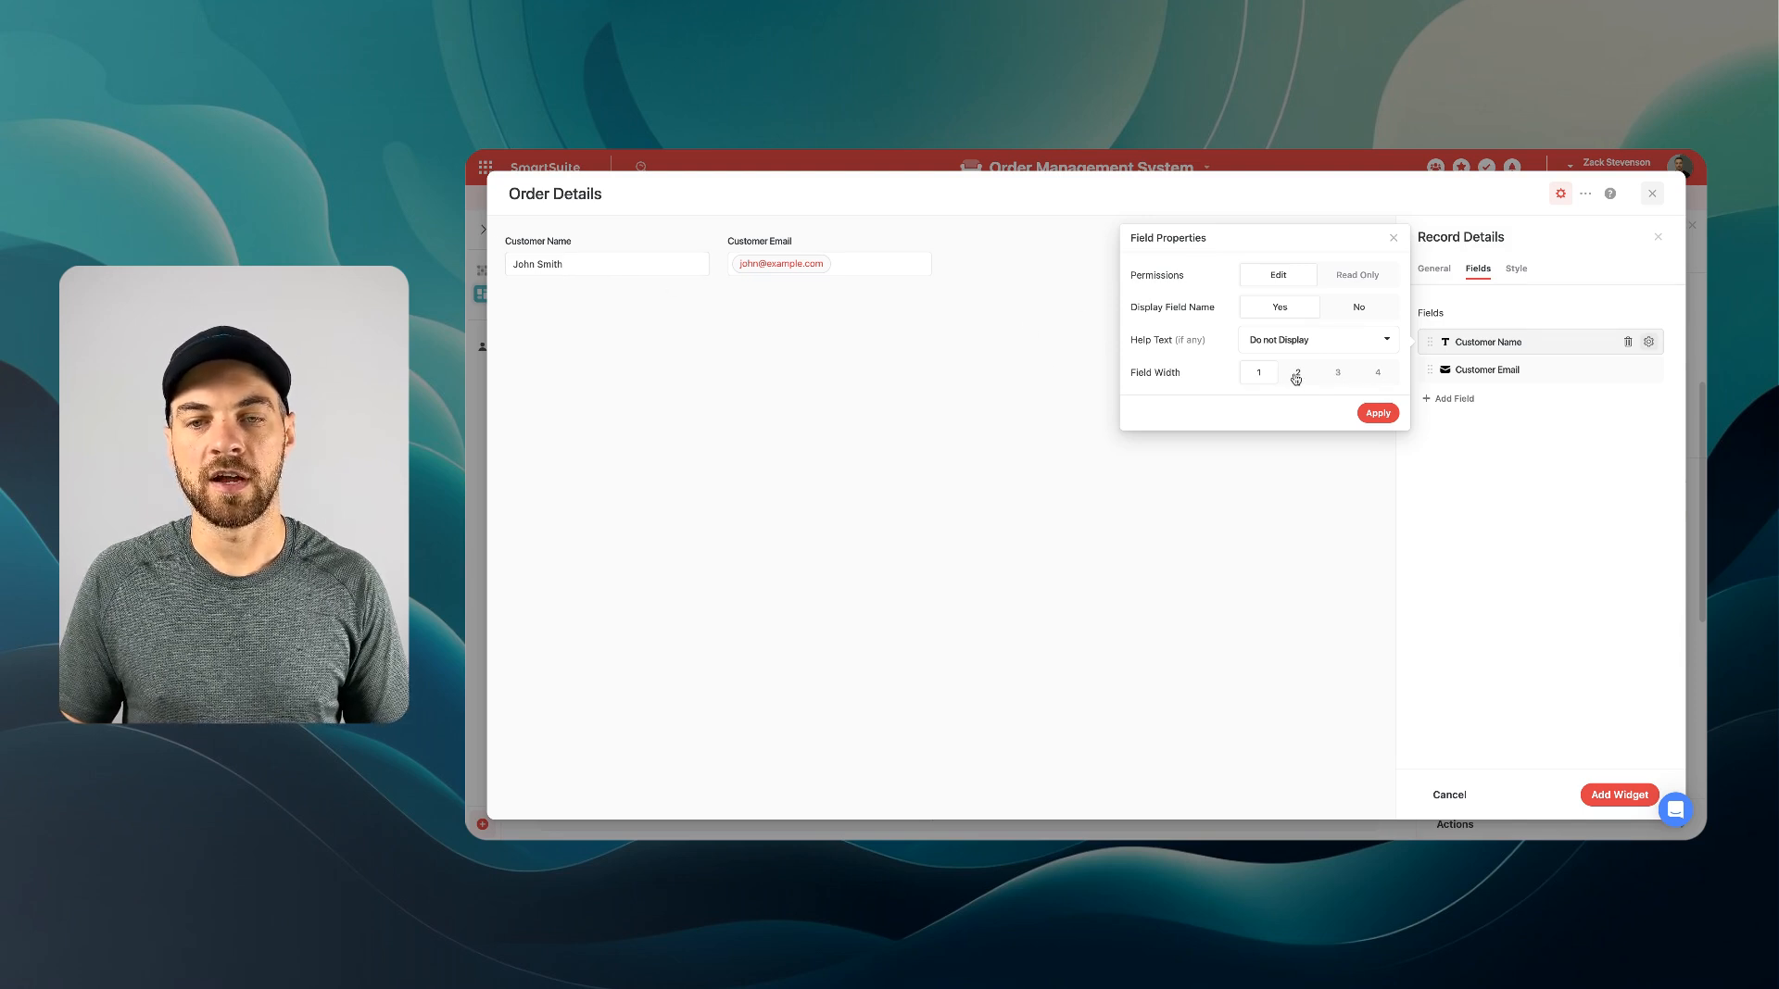
left_click(1377, 414)
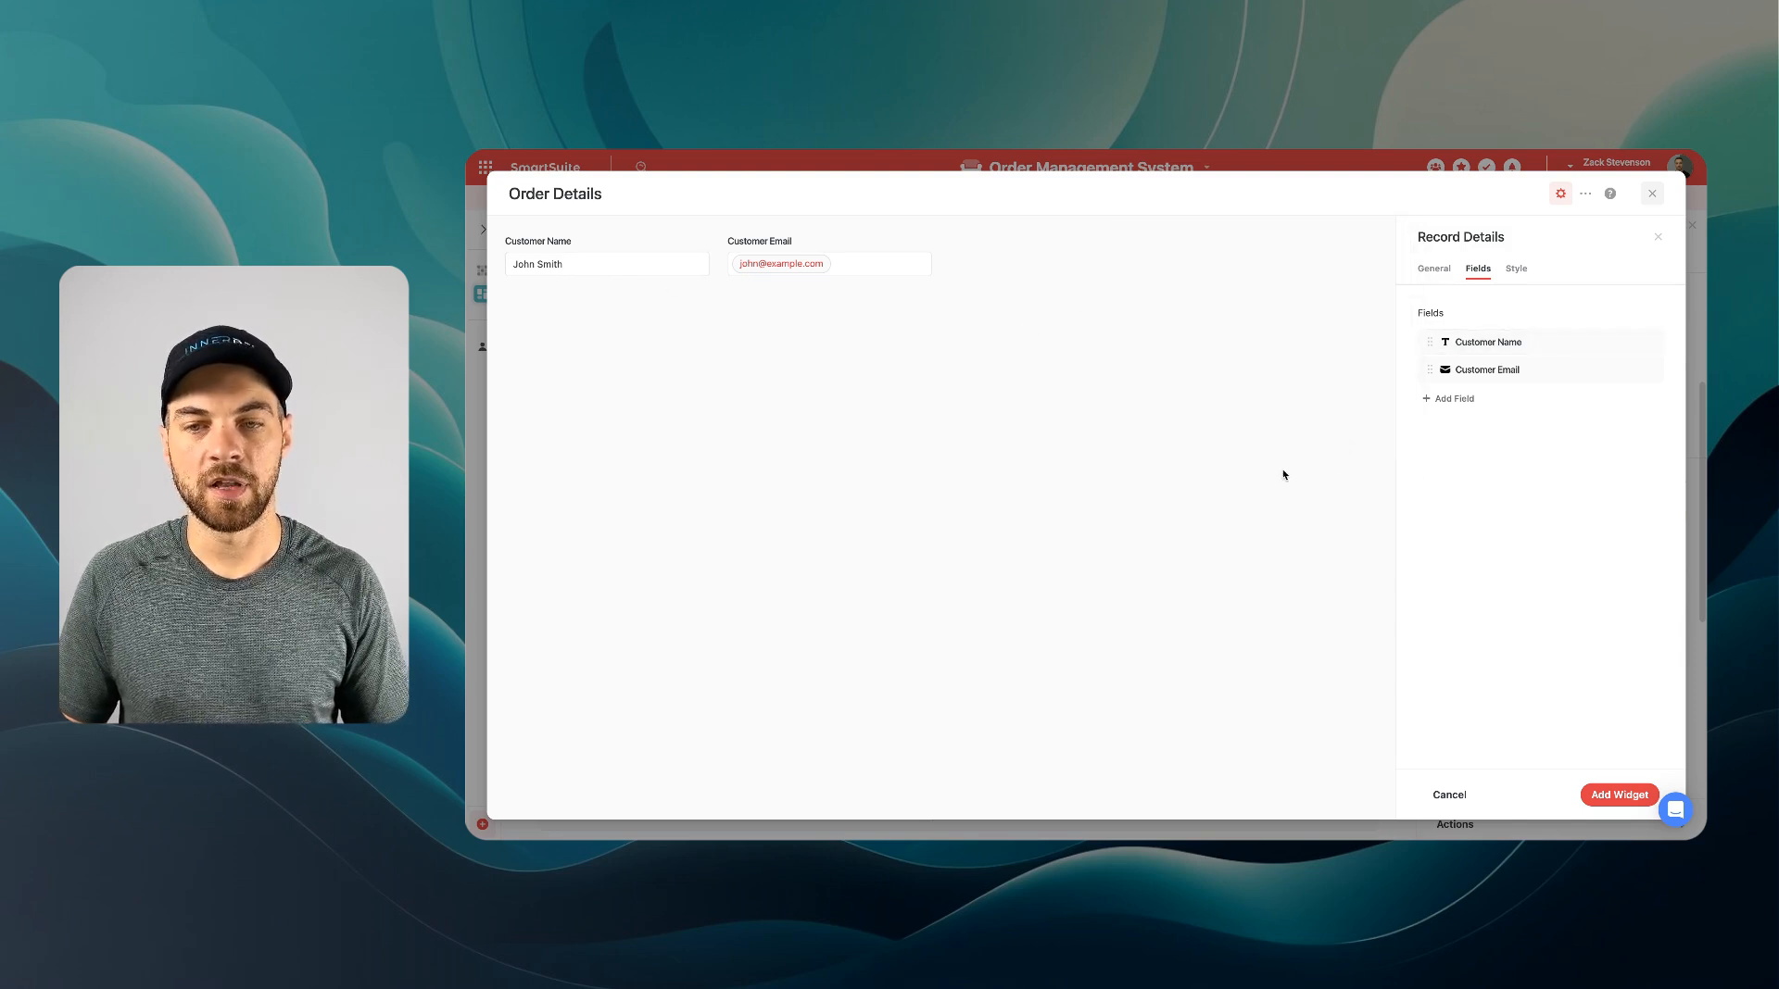
Step: Add the Order Status, Quote Date, Order Date and Total Cost fields to the Order Details widget
left_click(1445, 399)
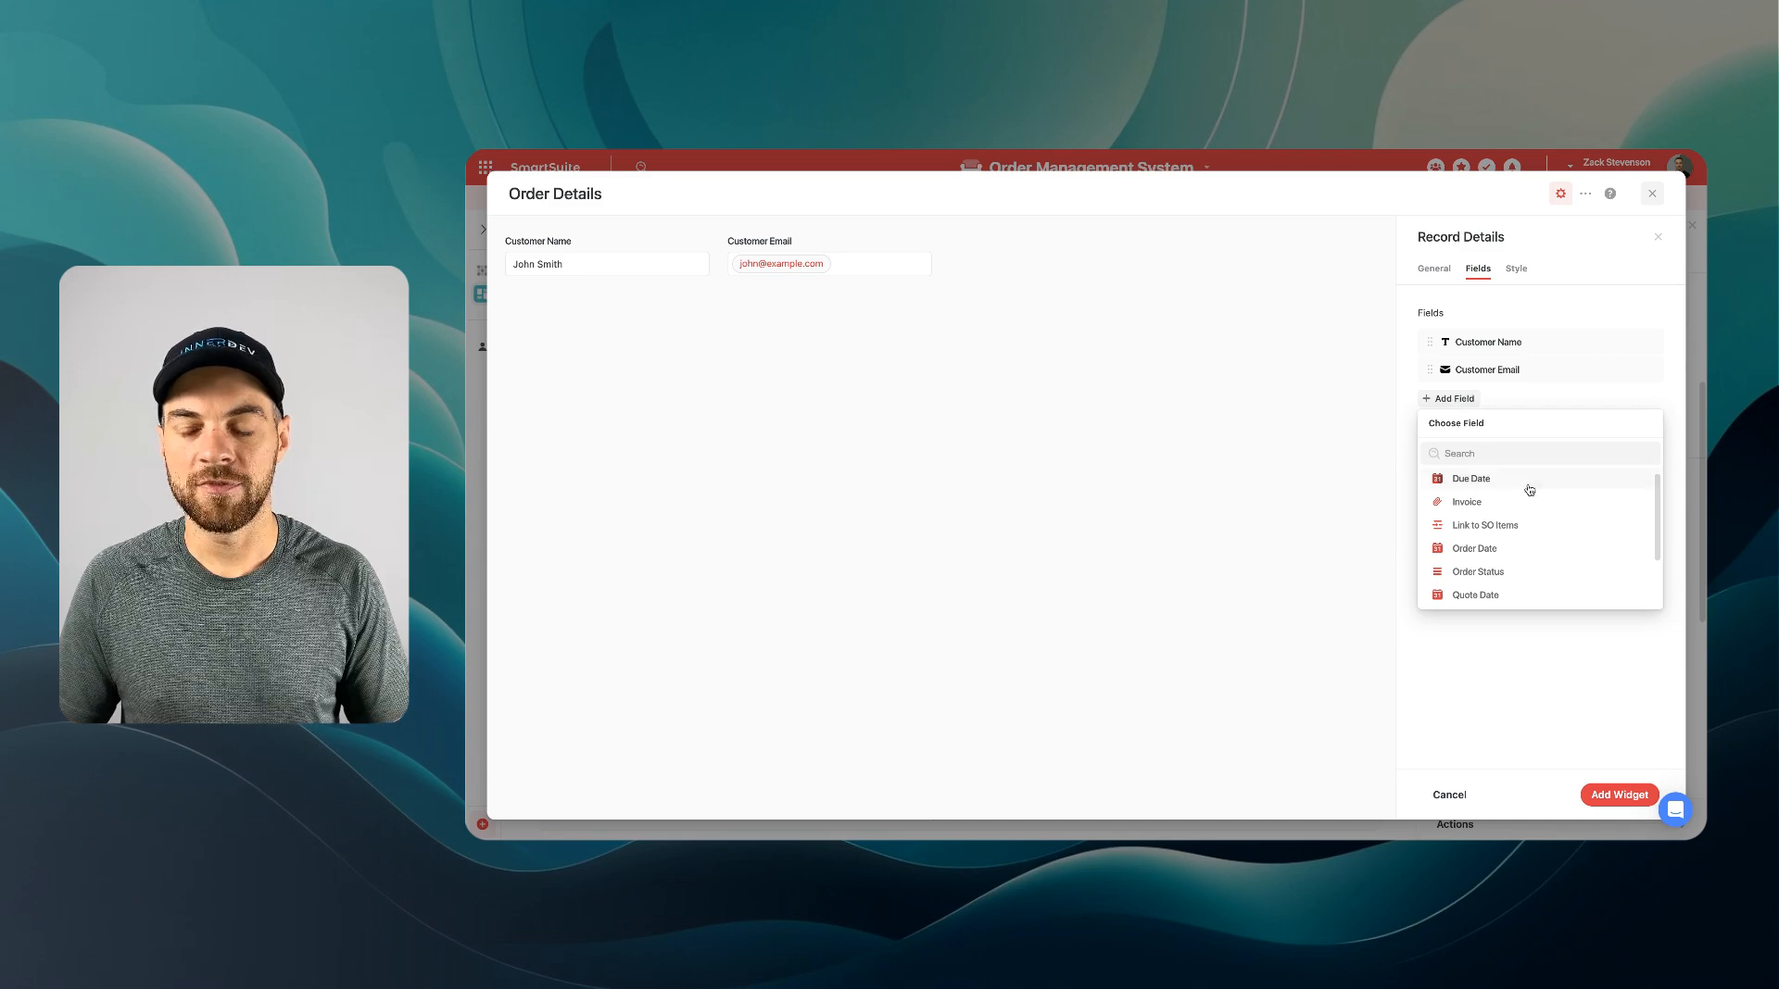
scroll(1524, 505, "down", 1)
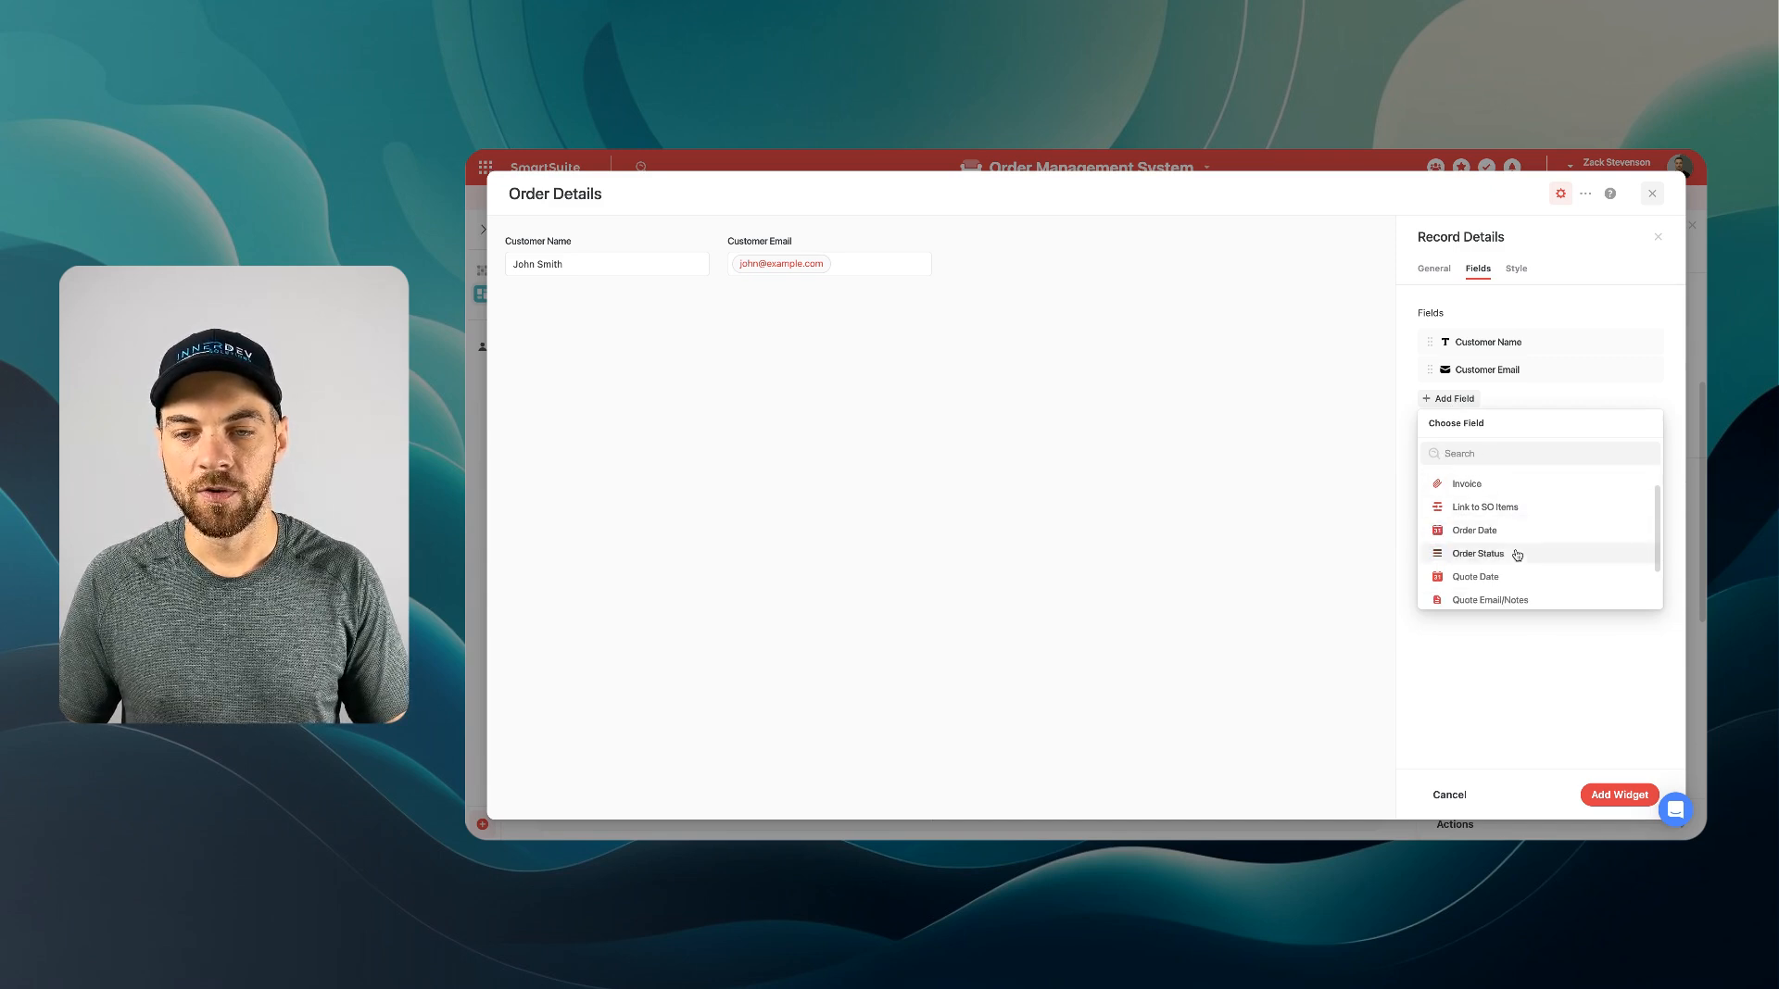
left_click(1517, 554)
left_click(1437, 454)
left_click(1471, 439)
scroll(1504, 560, "down", 1)
left_click(1503, 586)
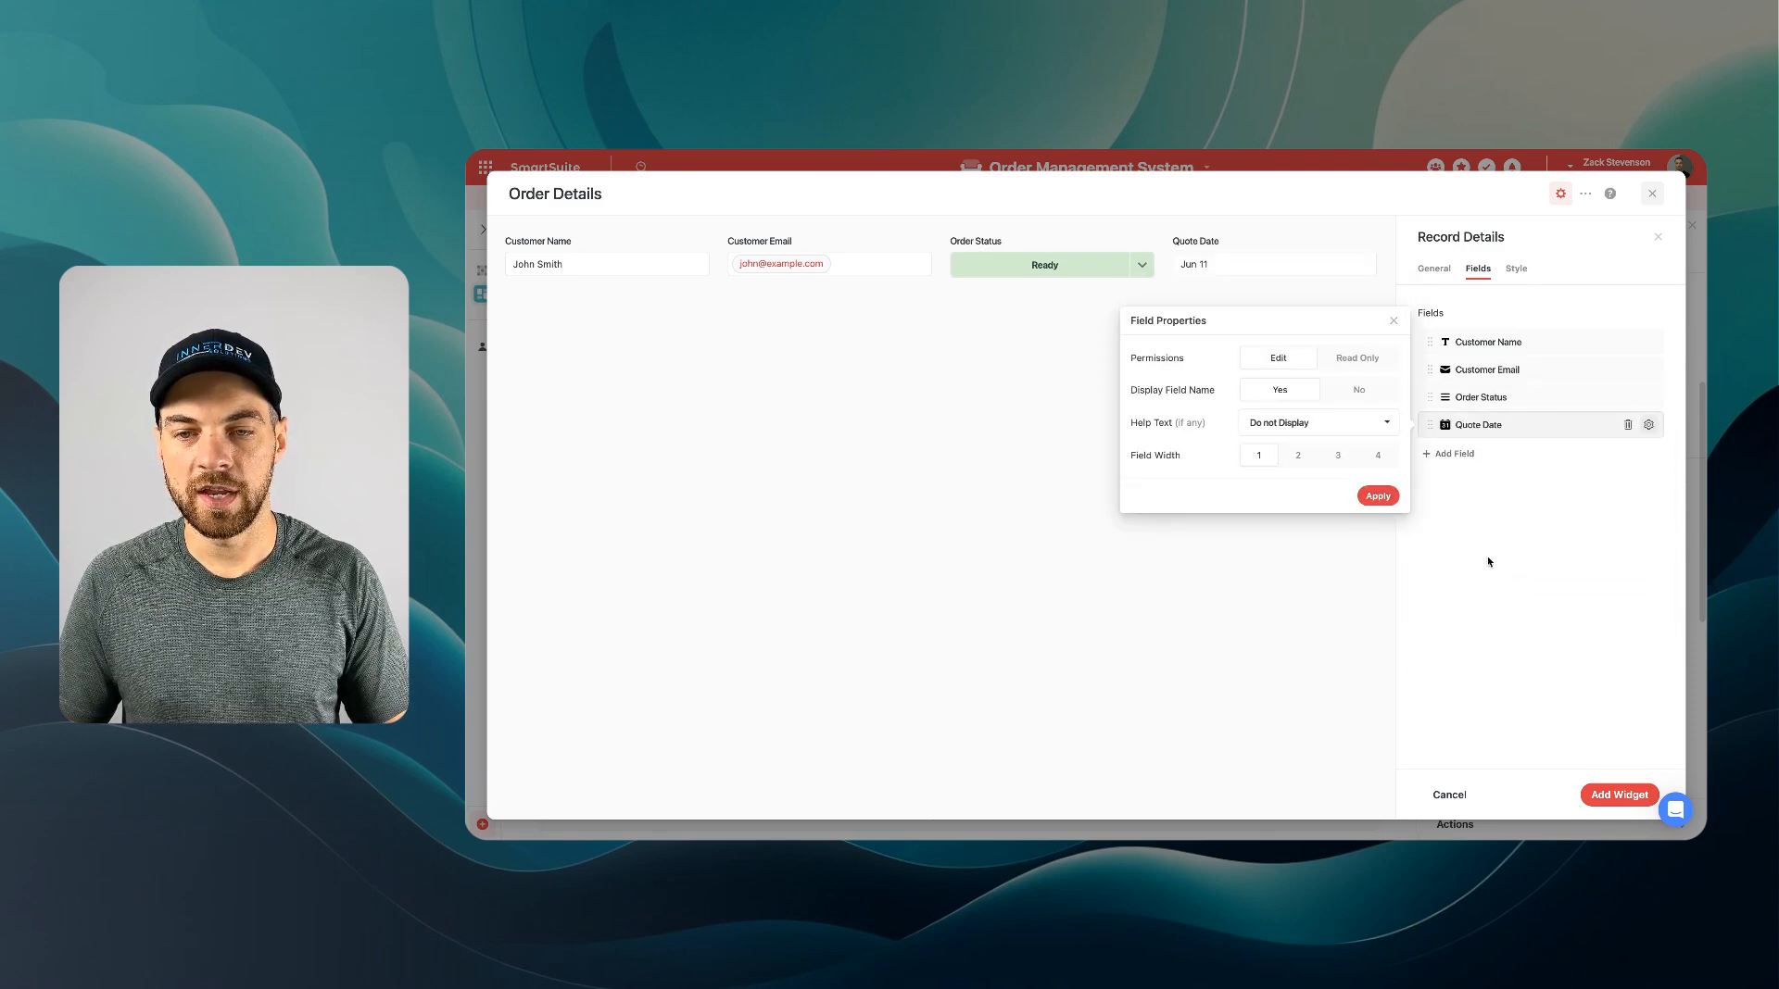
left_click(1447, 453)
left_click(1498, 607)
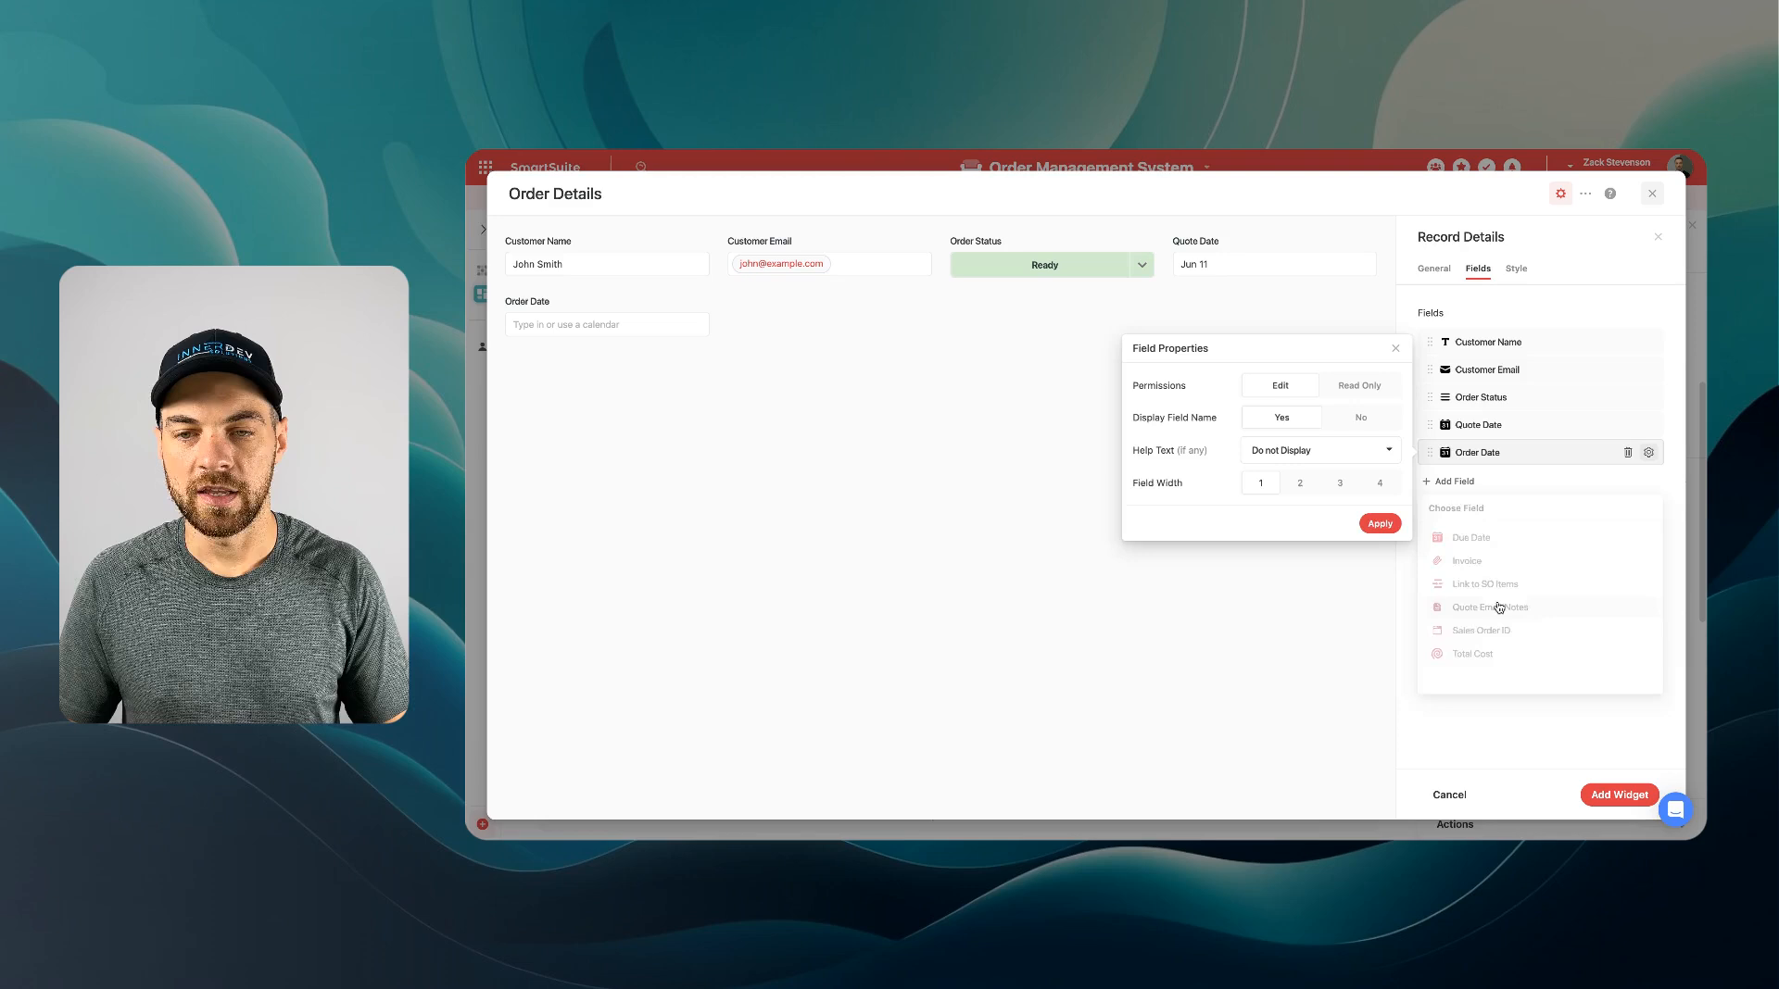
left_click(1454, 481)
left_click(1473, 654)
Step: Add the Link to SO Items field with its default editable properties and place the Order Details widget on the dashboard
left_click(1457, 510)
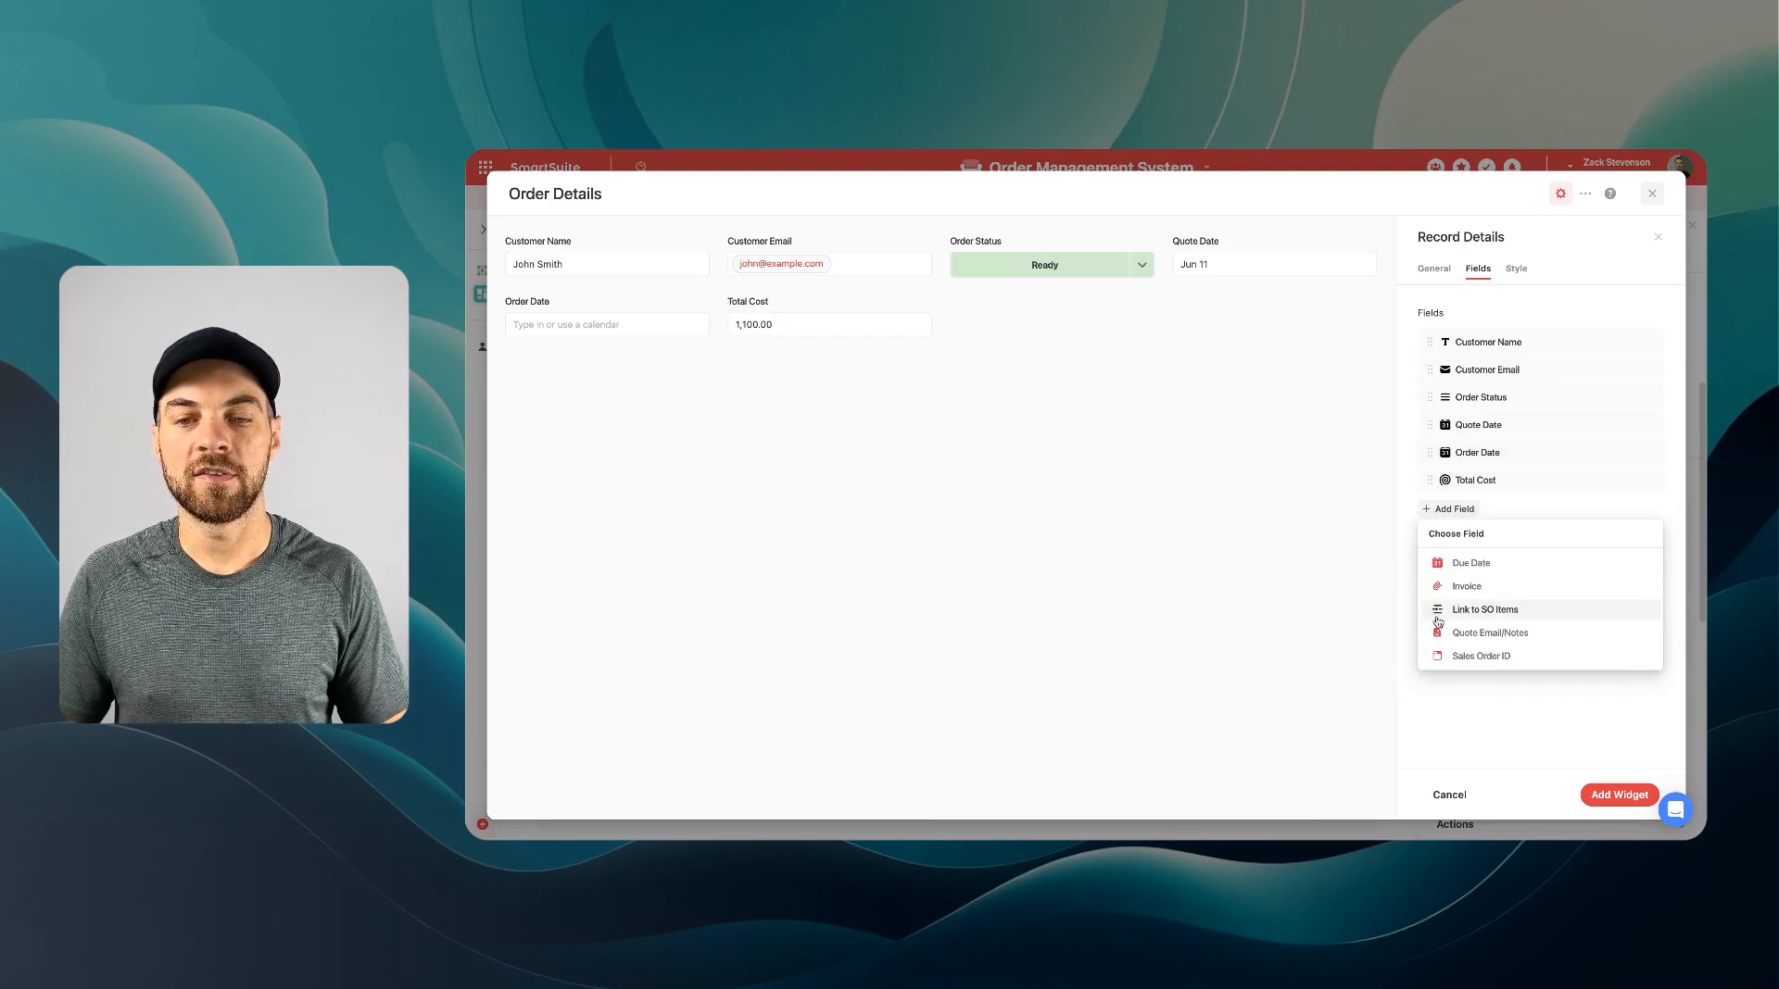
left_click(1507, 616)
left_click(1502, 614)
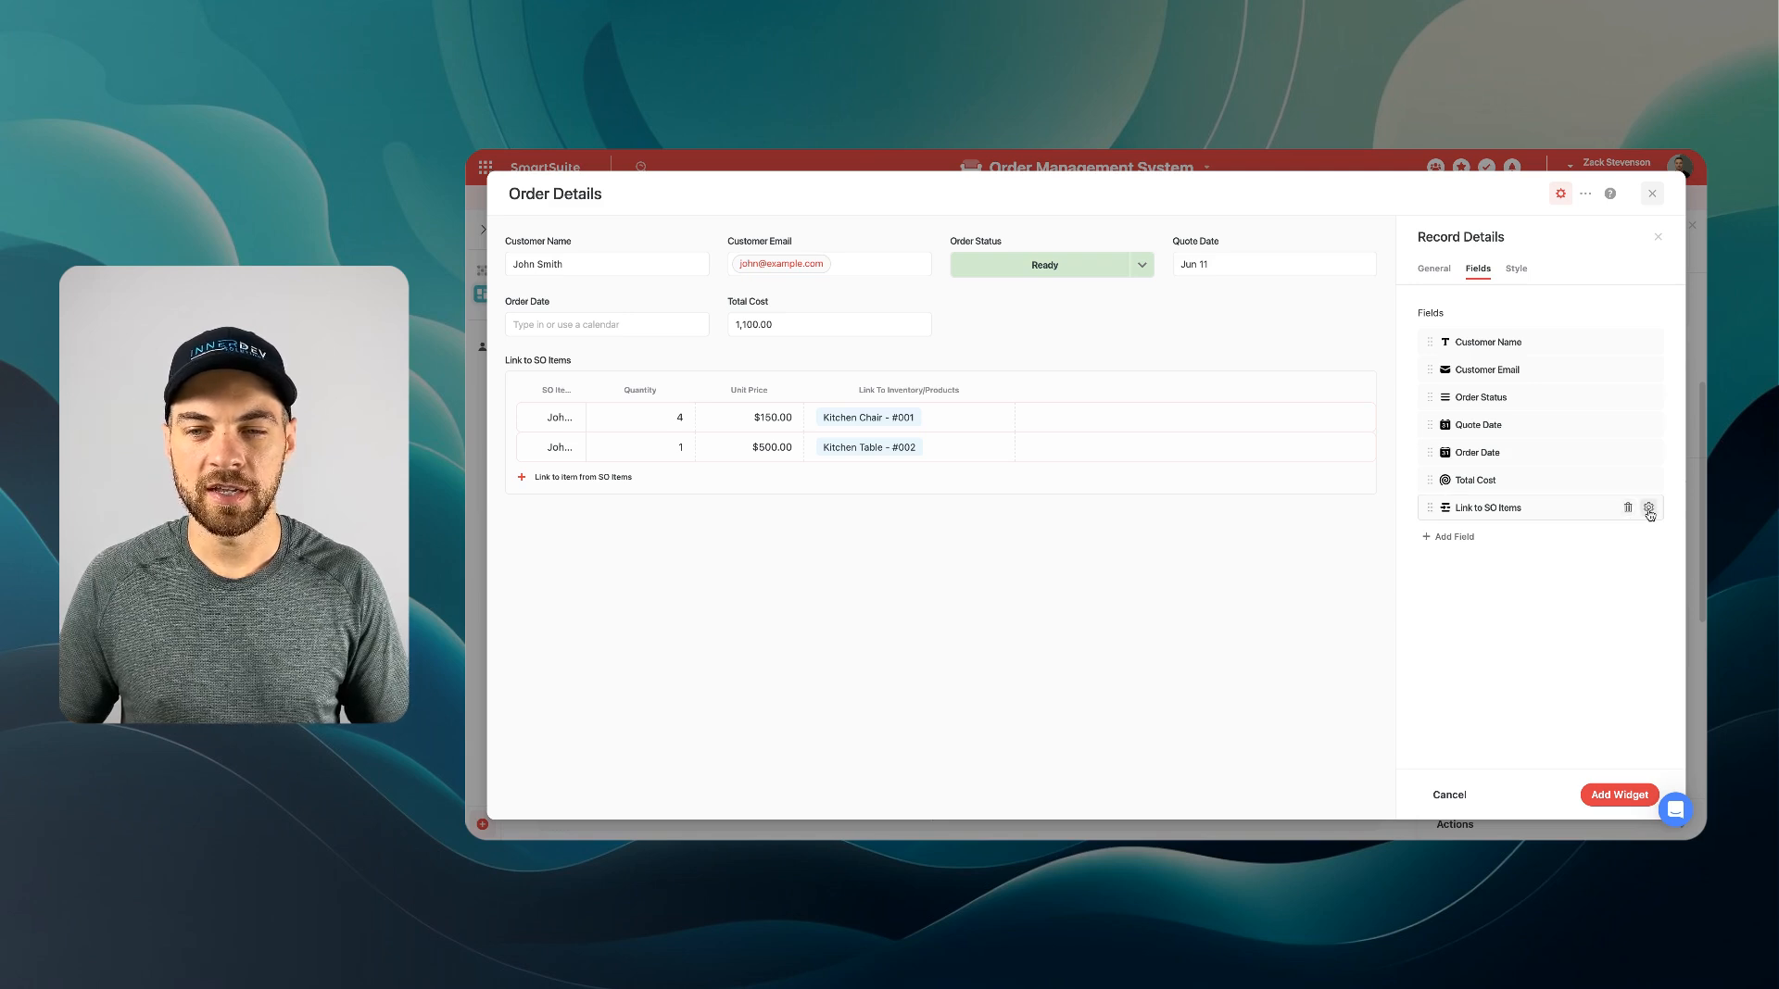
left_click(1648, 510)
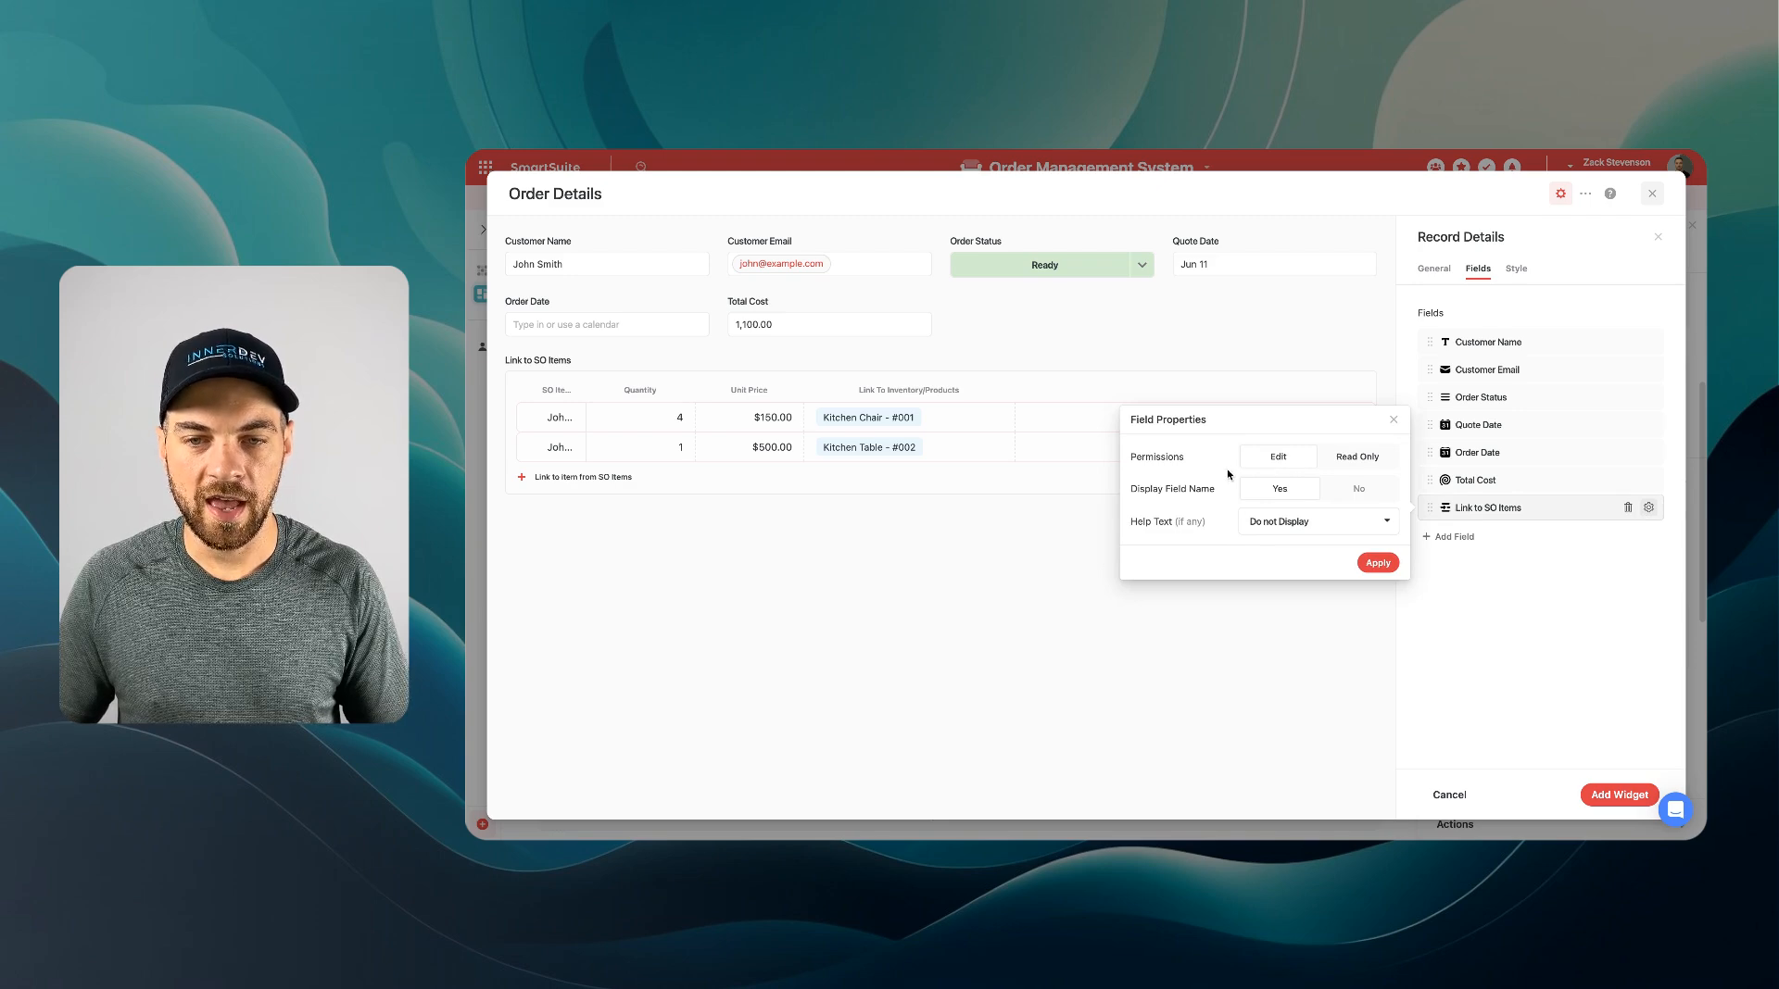
left_click(1376, 564)
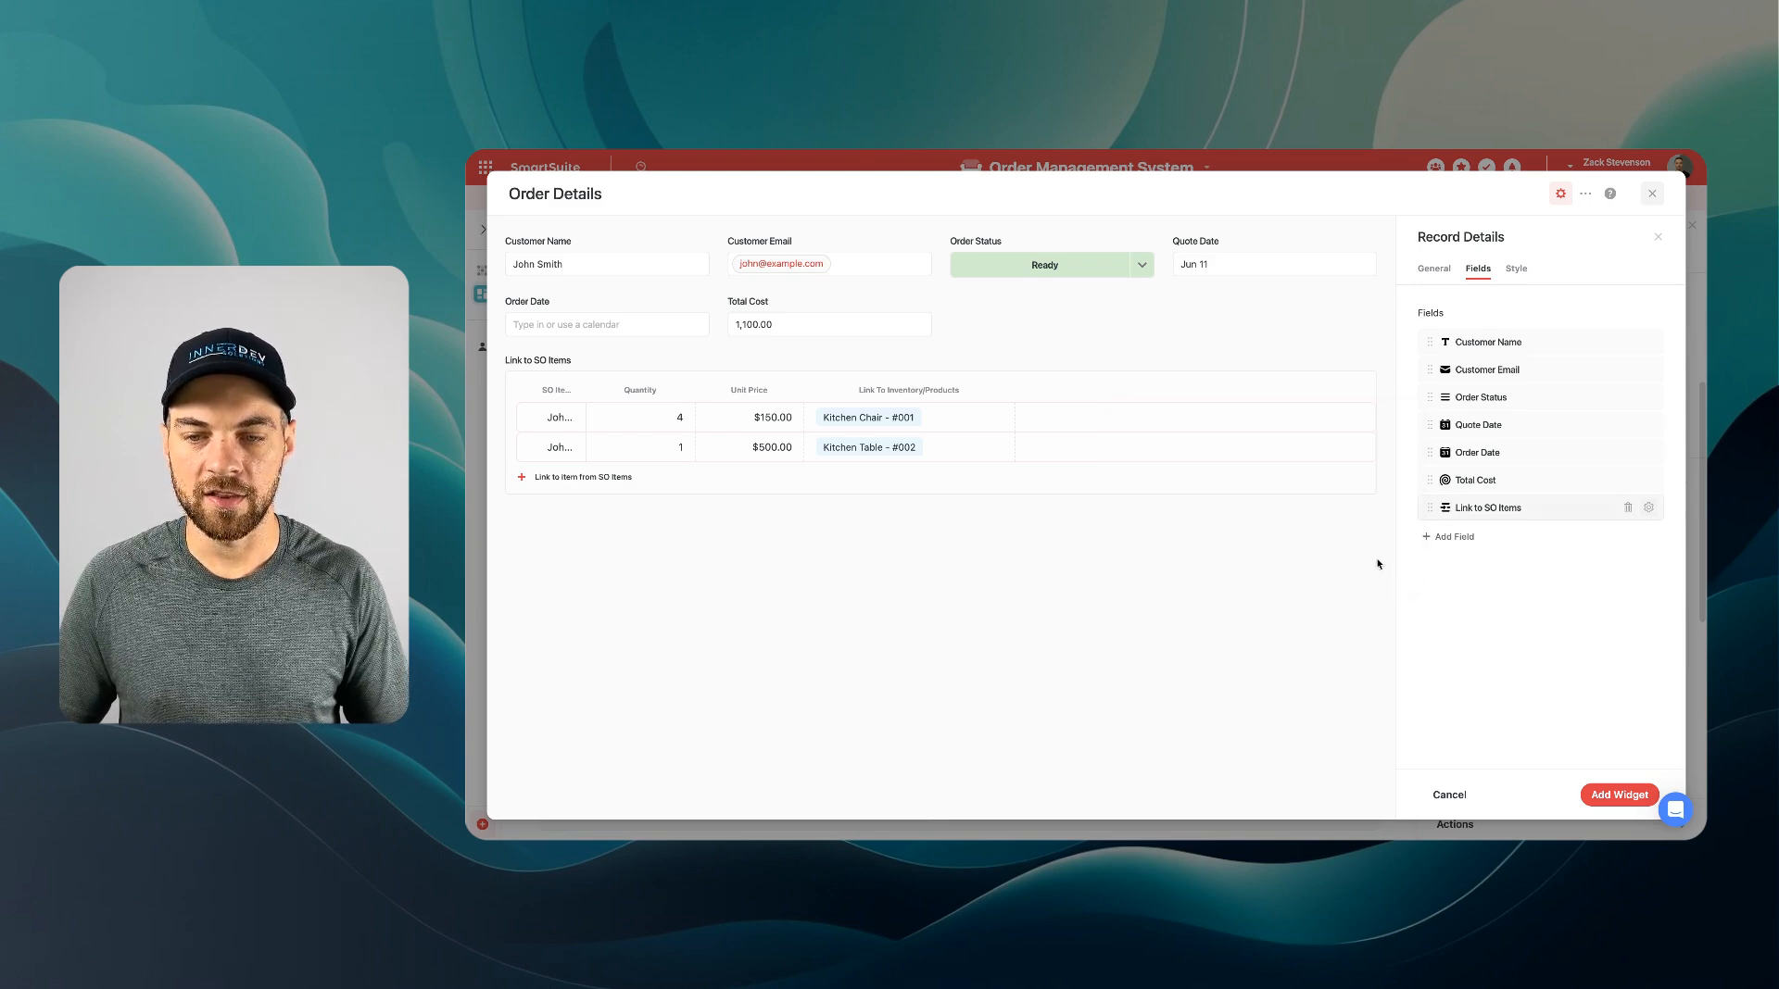
left_click(1617, 797)
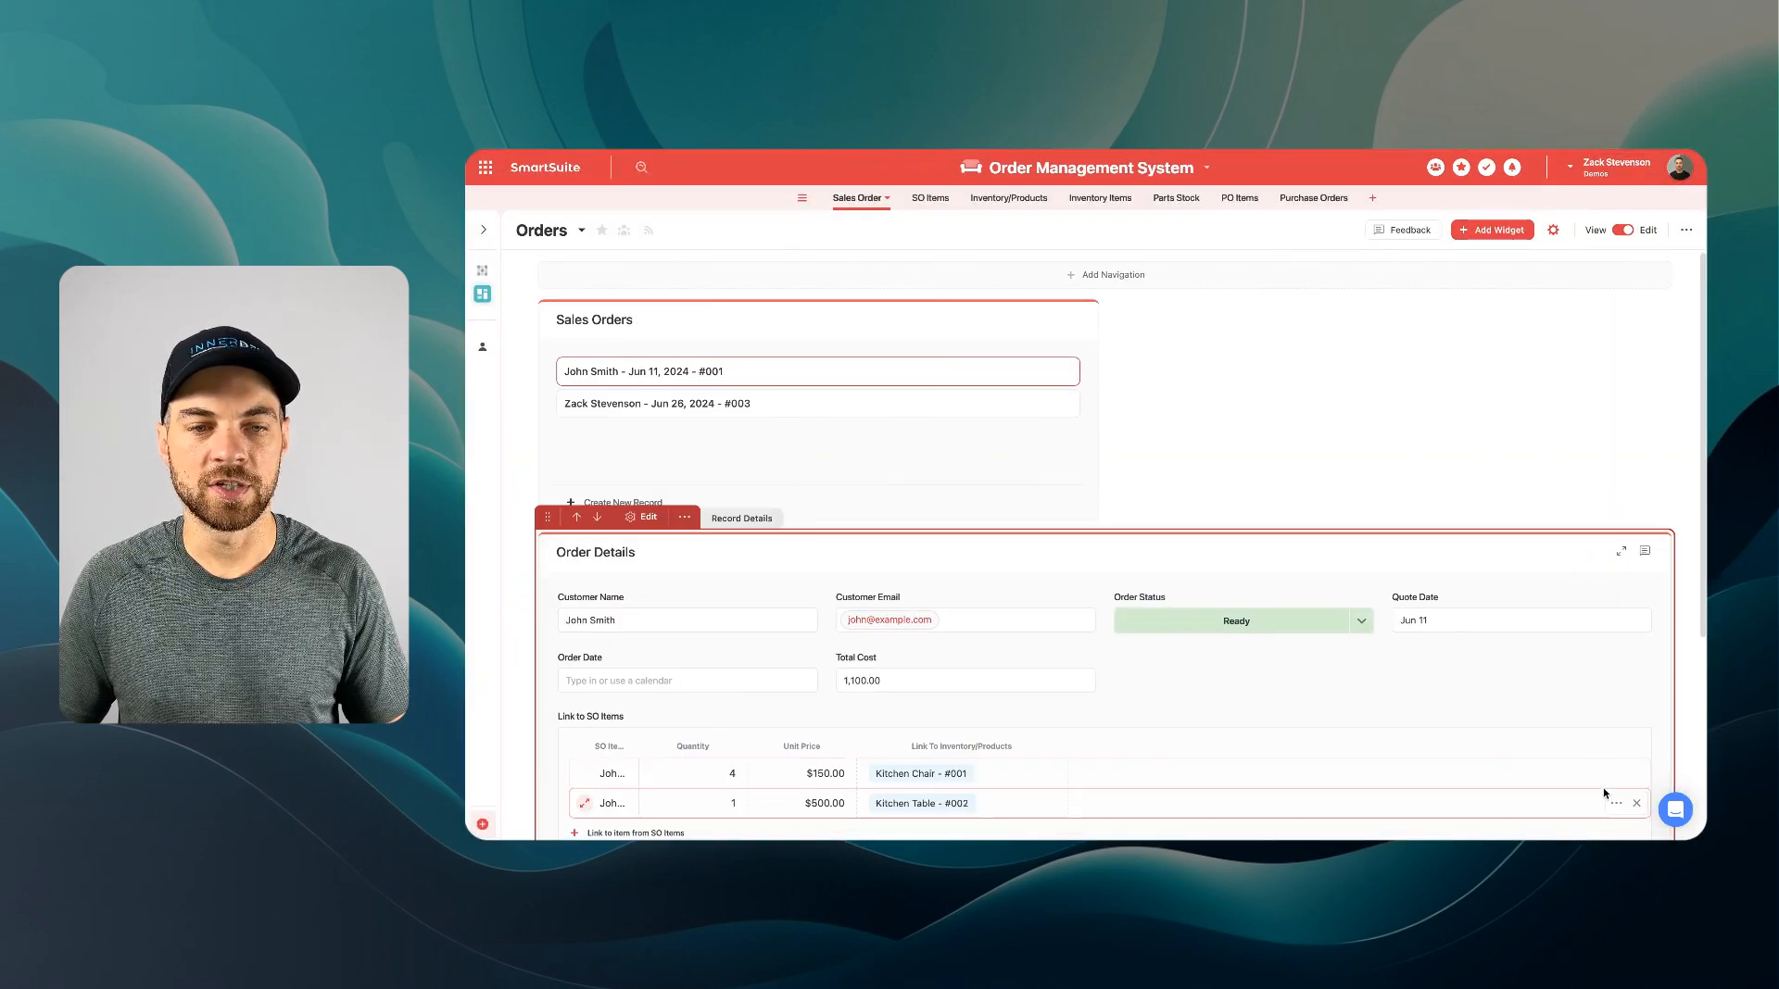
Step: Switch the Orders dashboard to view mode and look over the Sales Orders and Order Details widgets
left_click(1624, 232)
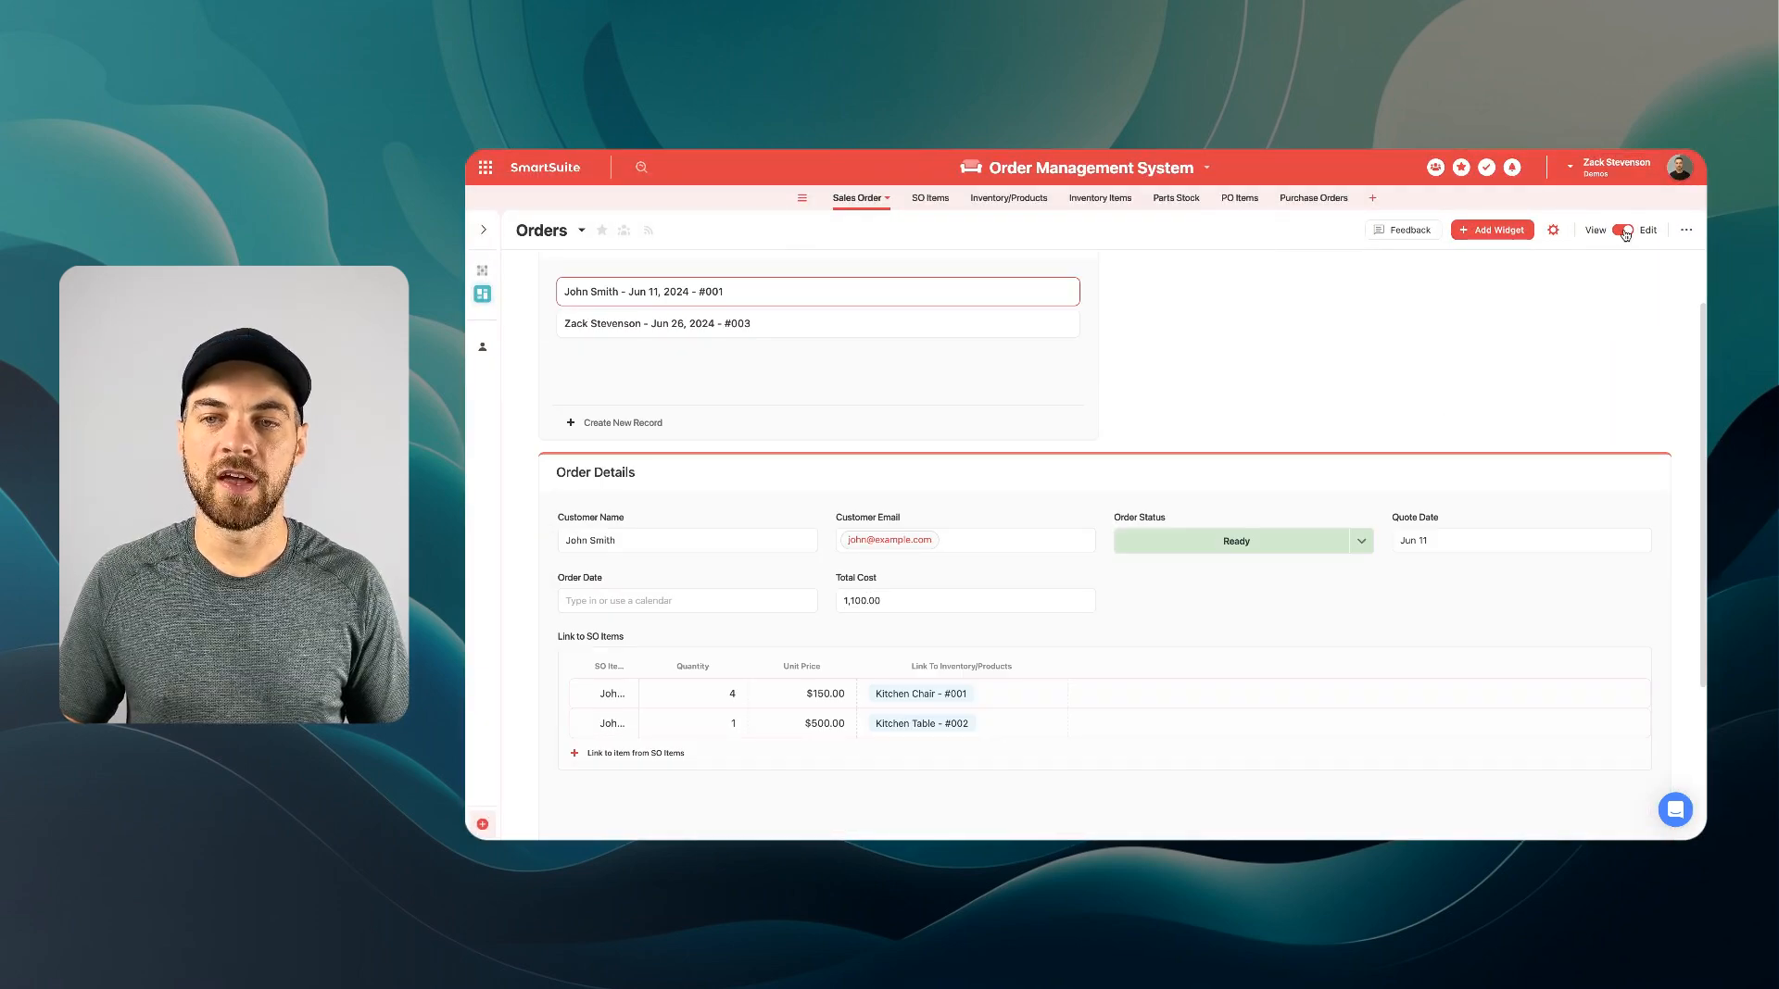
scroll(1529, 370, "up", 1)
scroll(797, 465, "down", 2)
scroll(818, 460, "up", 2)
scroll(818, 460, "down", 1)
scroll(821, 463, "up", 1)
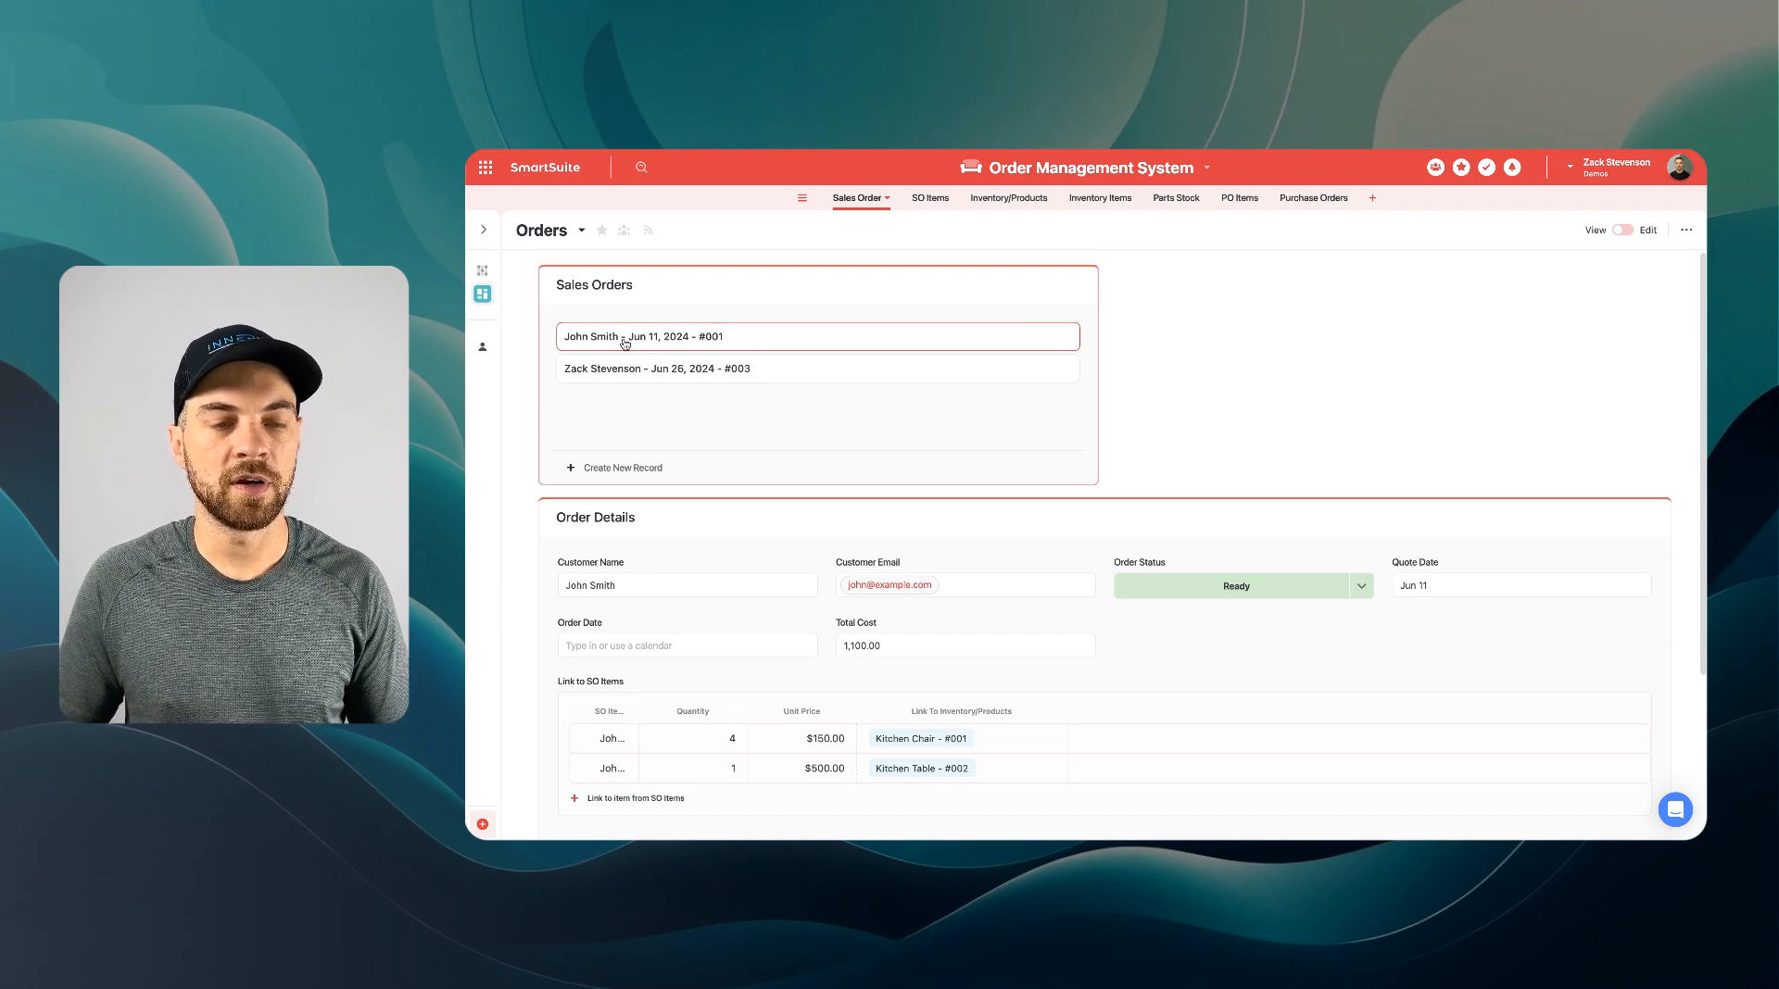
scroll(626, 344, "down", 3)
scroll(621, 426, "down", 1)
Step: Extend the customer's email address in Order Details with the customer's last name before the domain
left_click(730, 435)
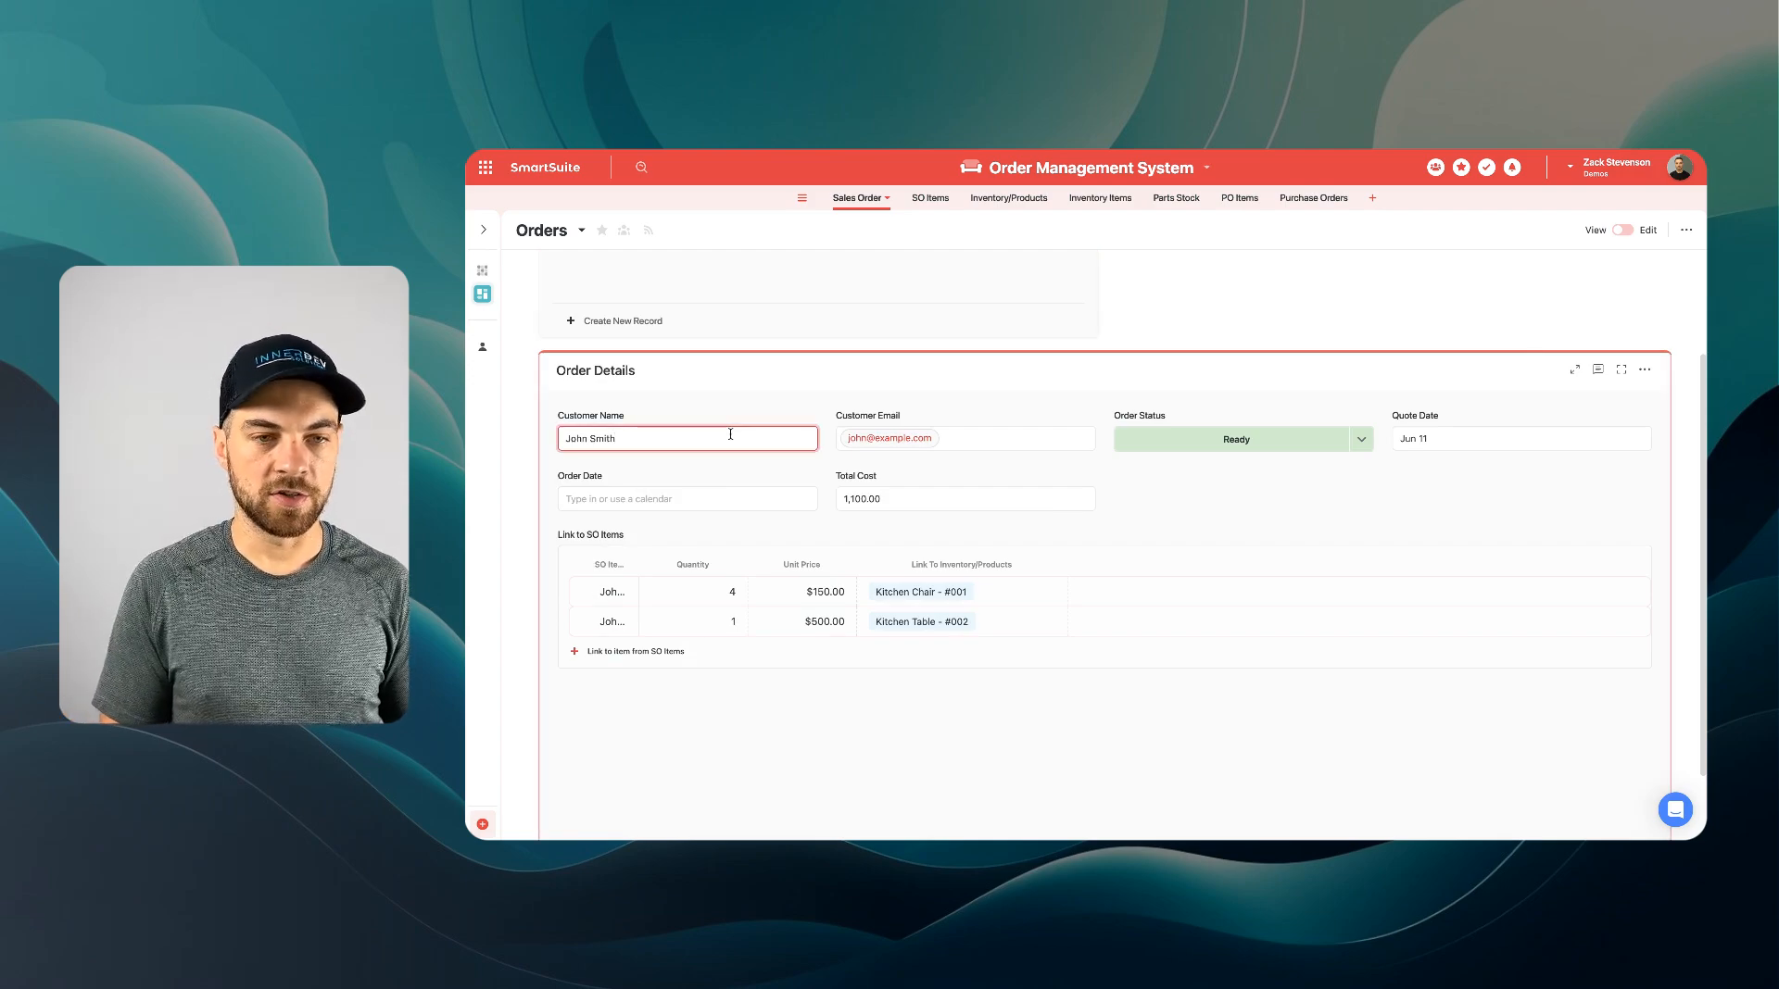
left_click(982, 442)
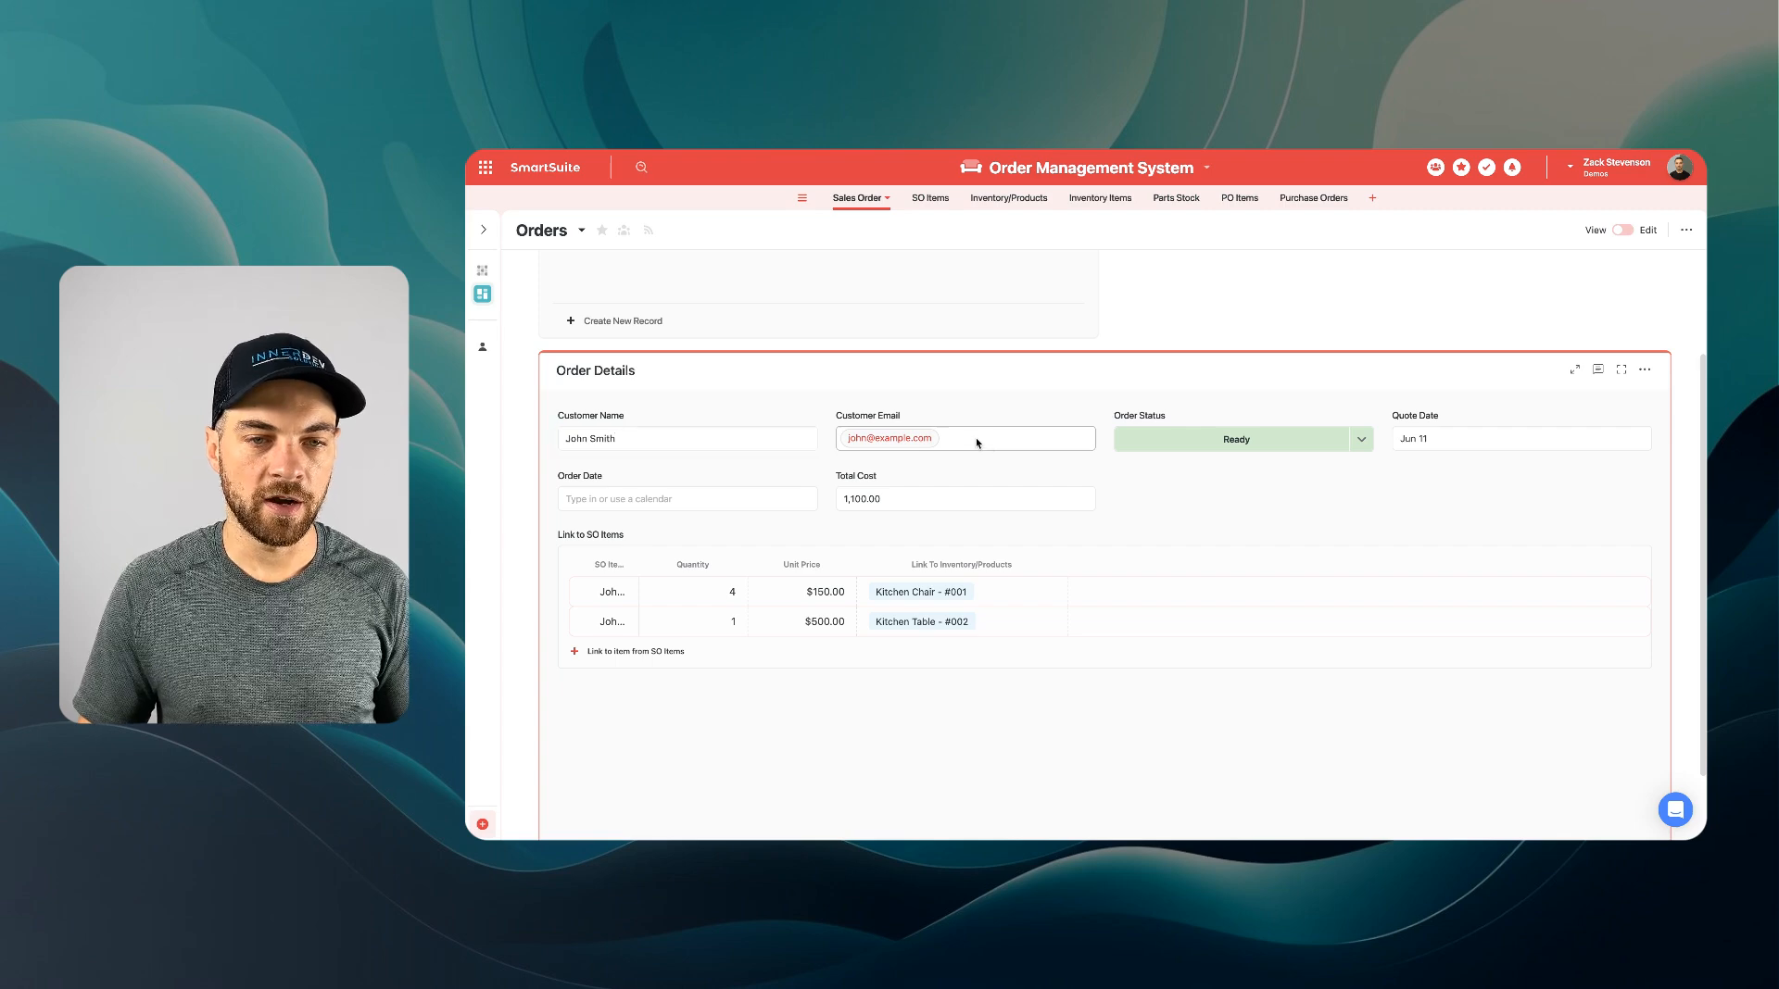
left_click(862, 442)
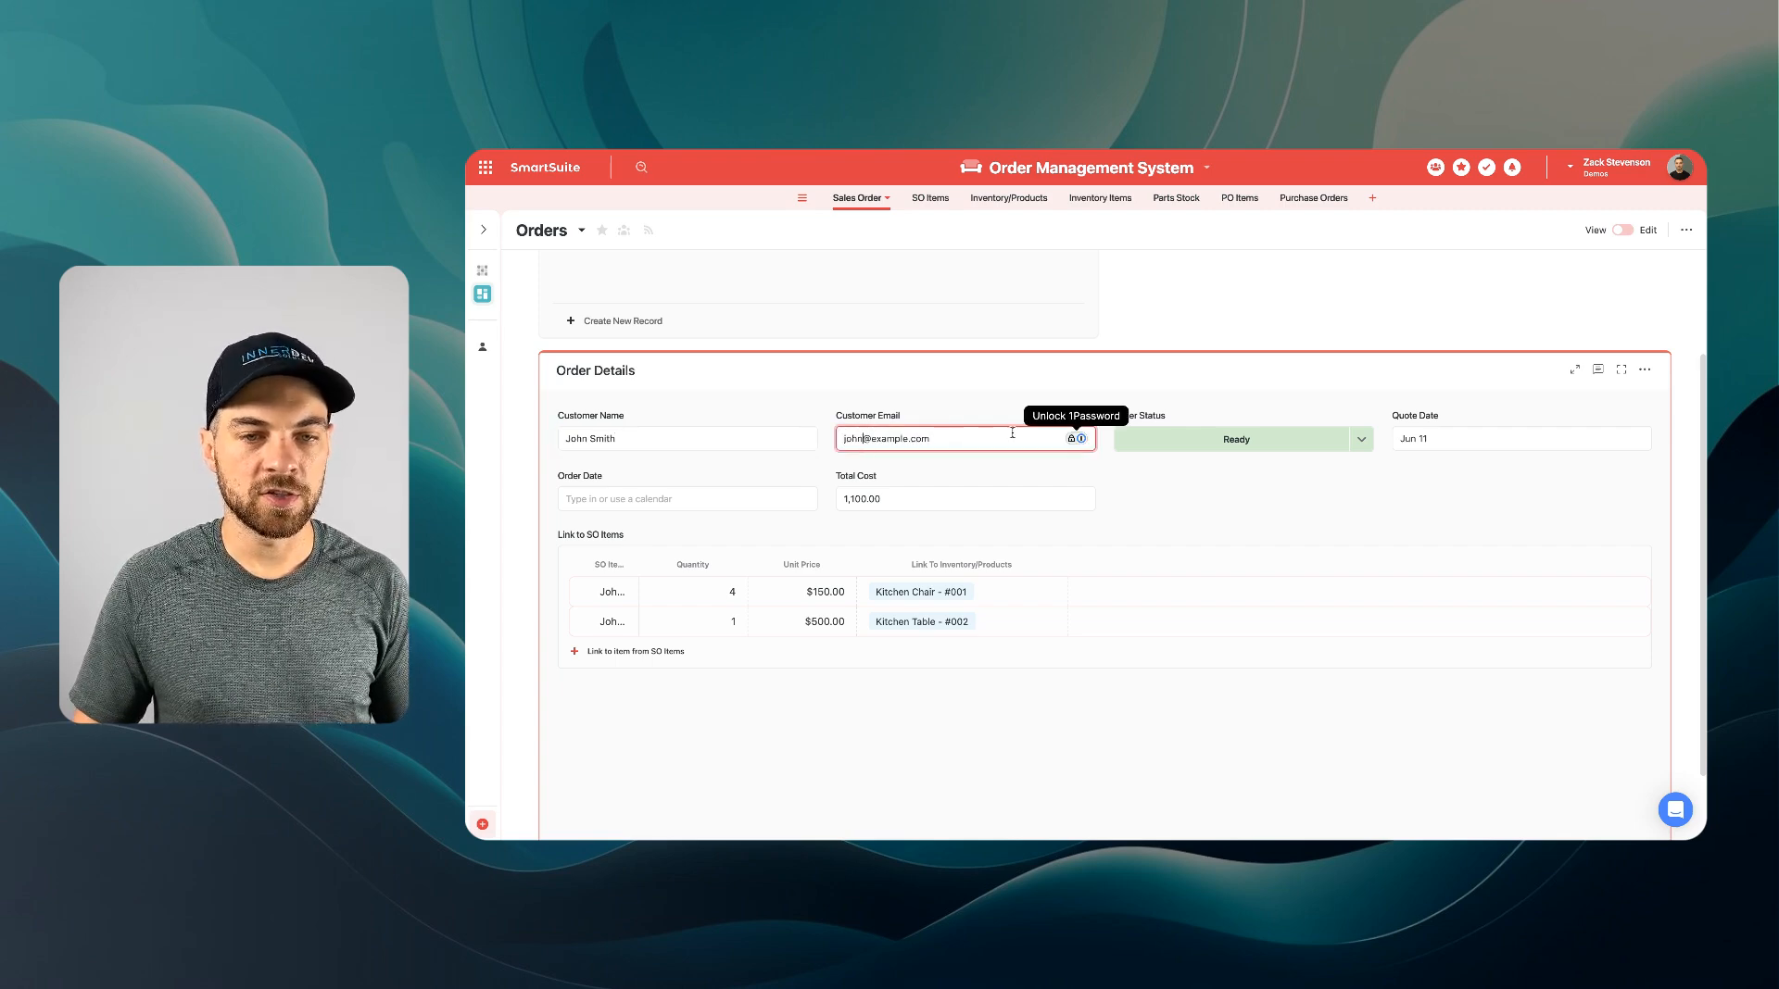
type("smith")
key("Return")
Step: Check the edited email in the Sales Order grid view and widen the Customer Email column to show full addresses
scroll(1004, 620, "up", 2)
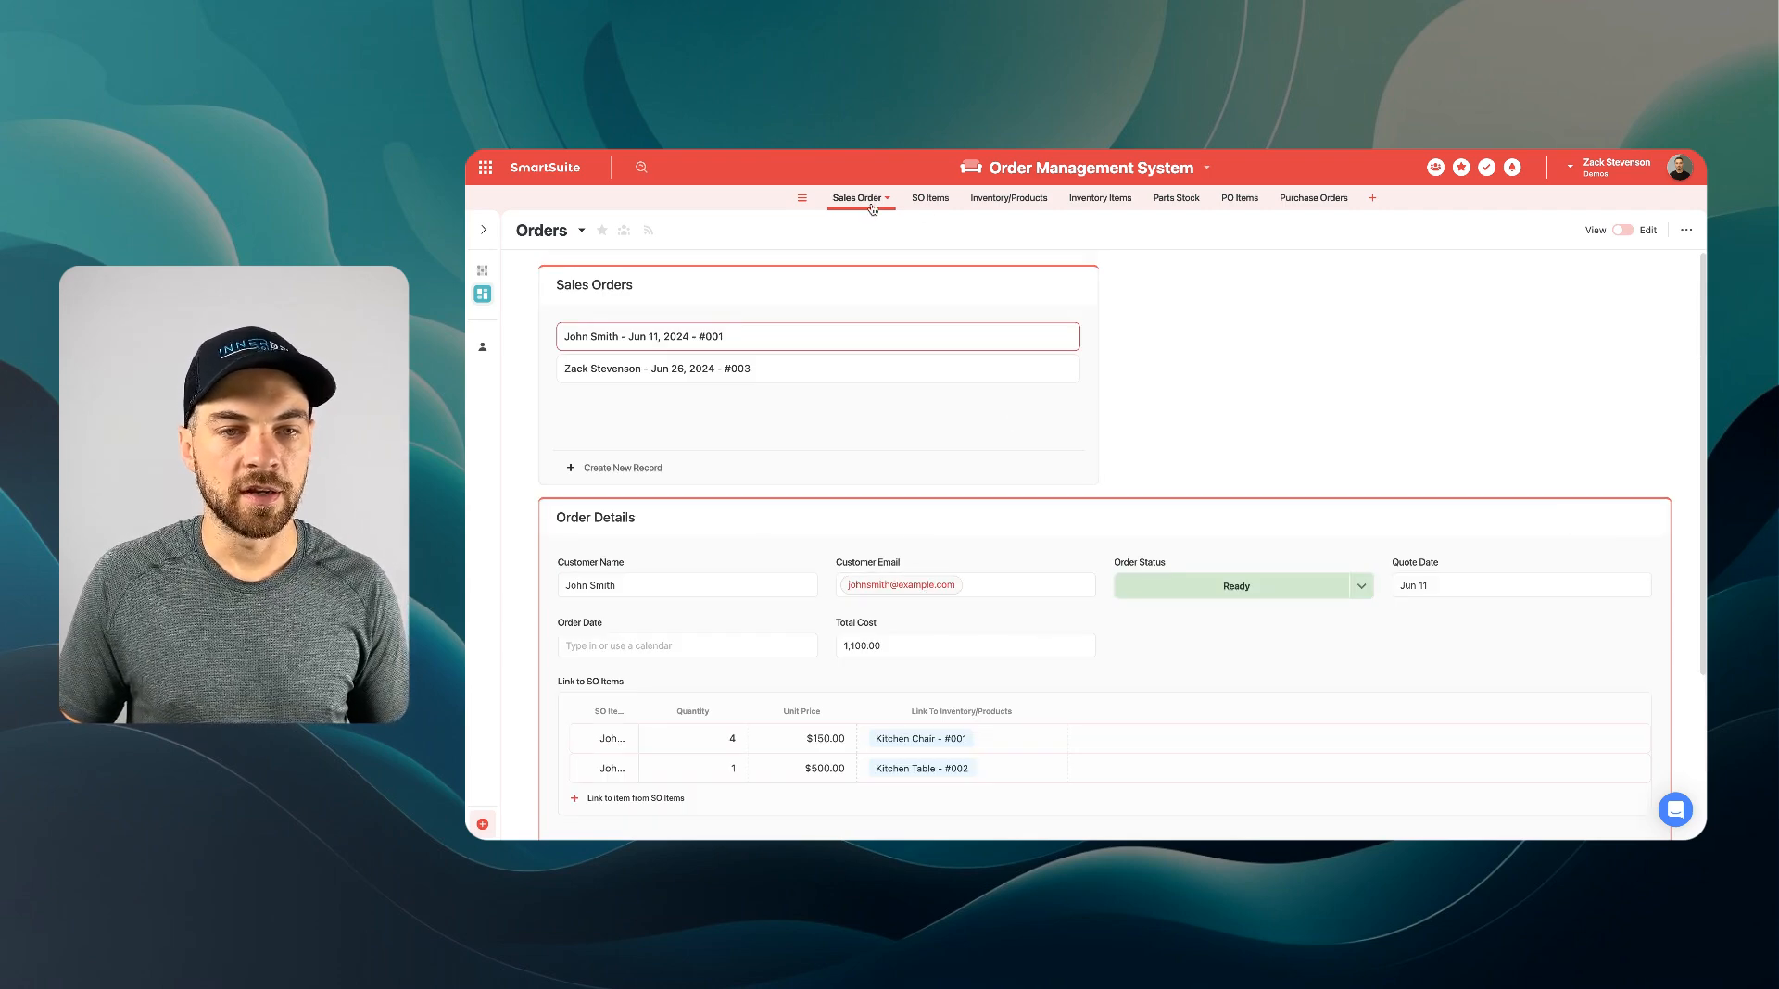
left_click(482, 270)
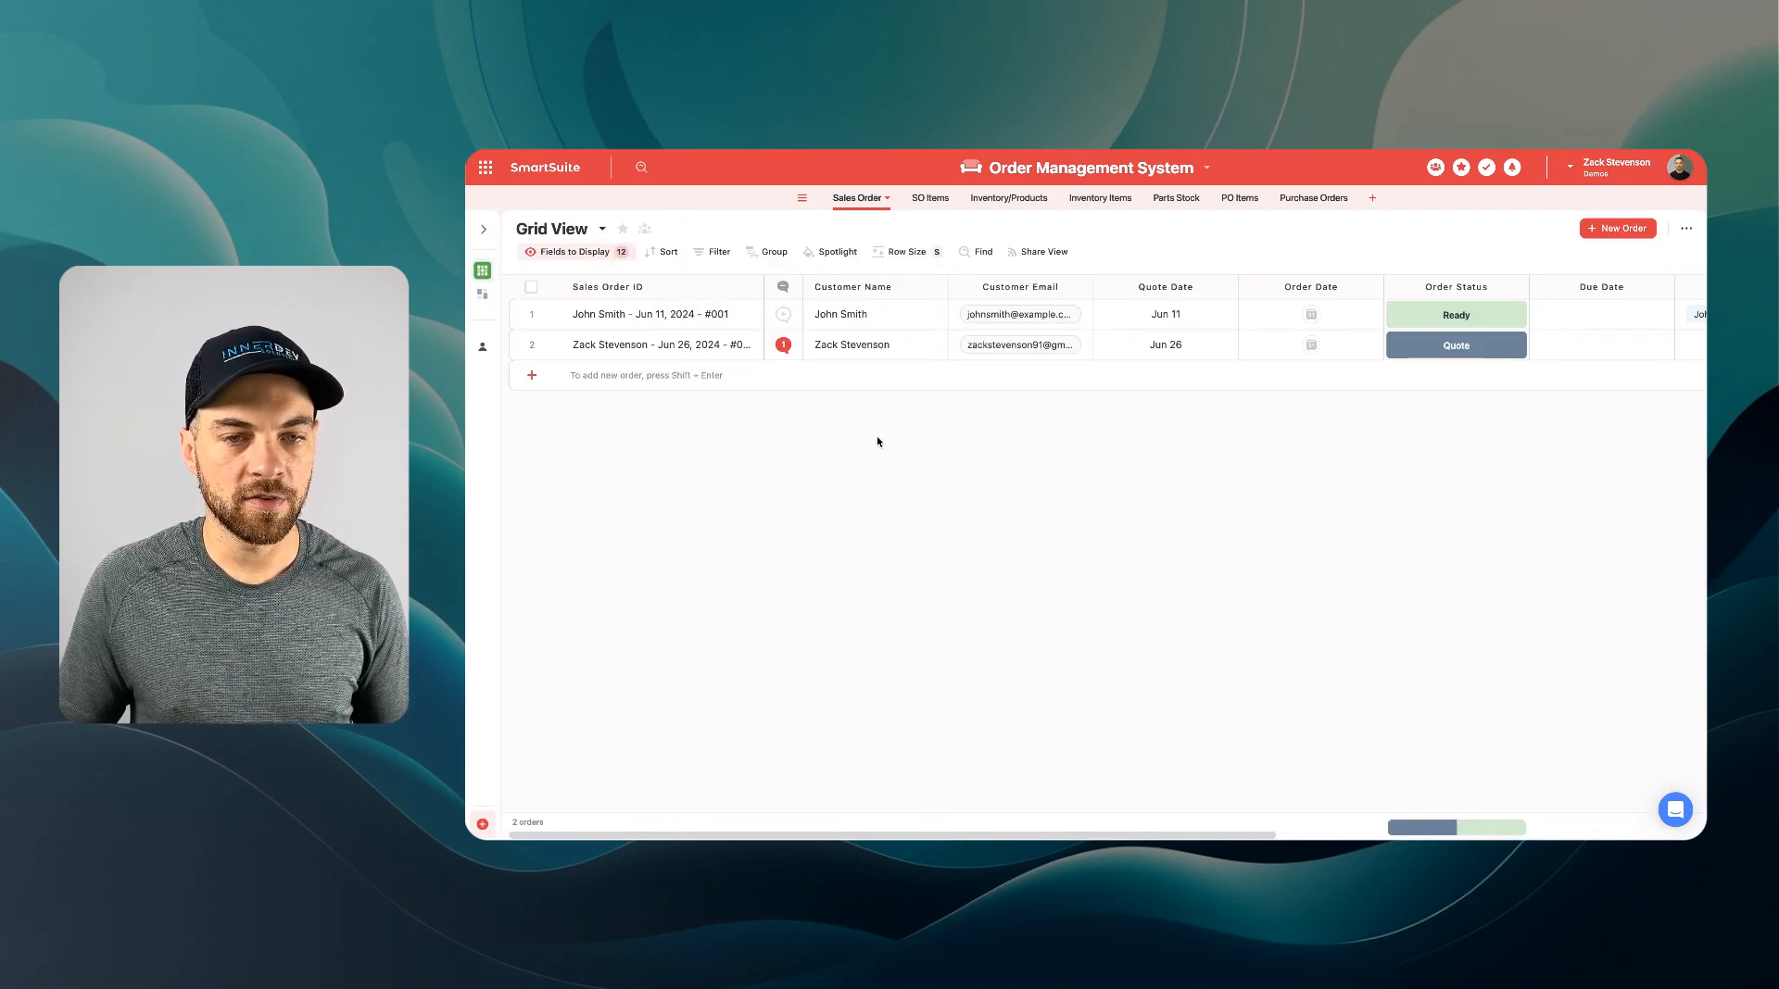
left_click_drag(1094, 286, 1146, 286)
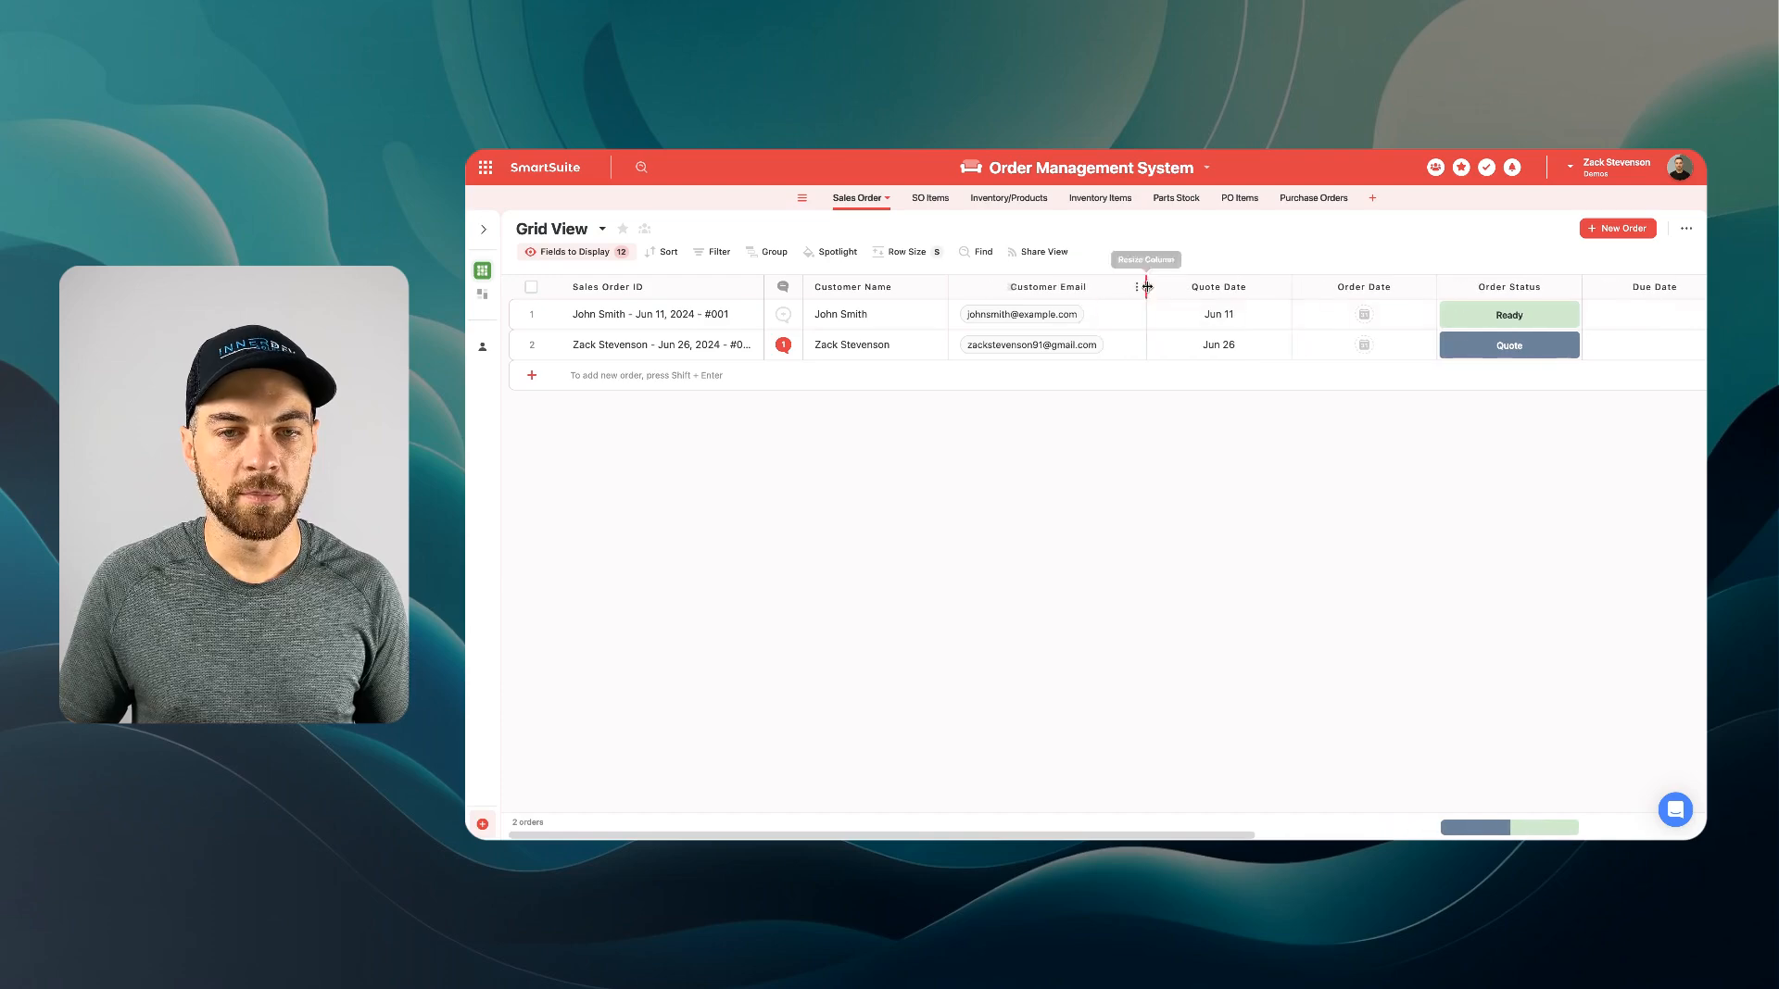
Step: Return to the Orders dashboard and set the Kitchen Chair line item's quantity to 6 in its record, saving it
left_click(481, 294)
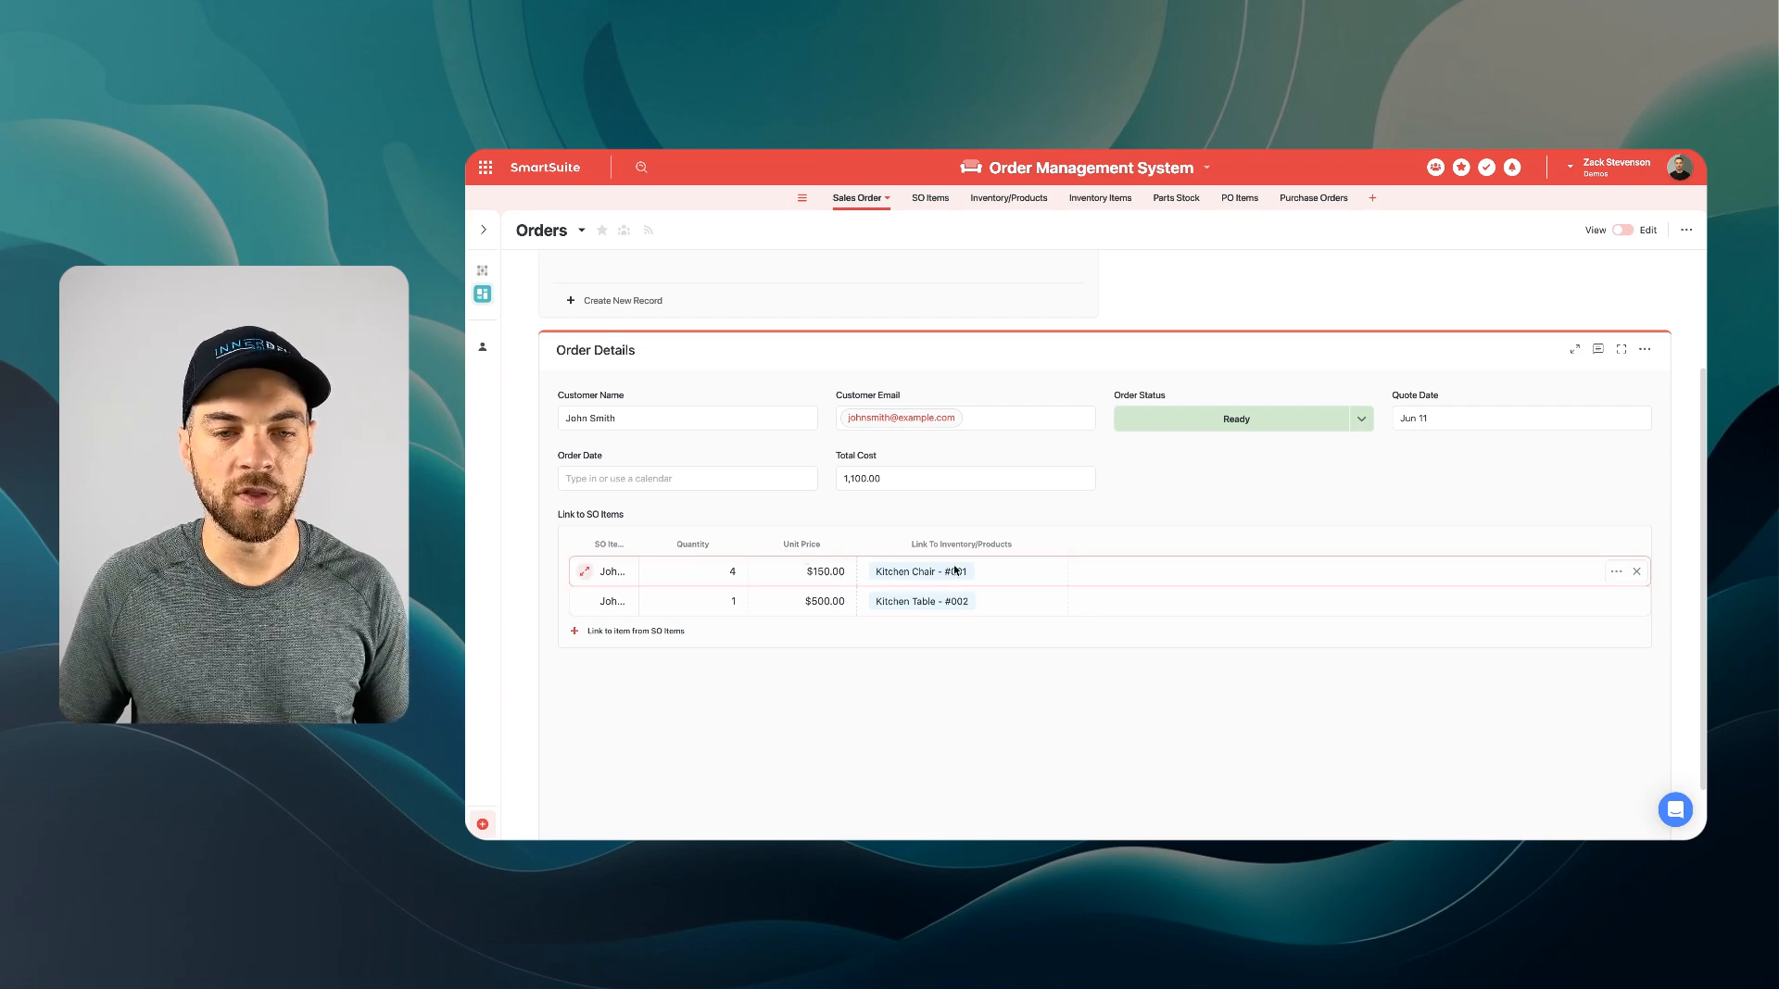
left_click(735, 574)
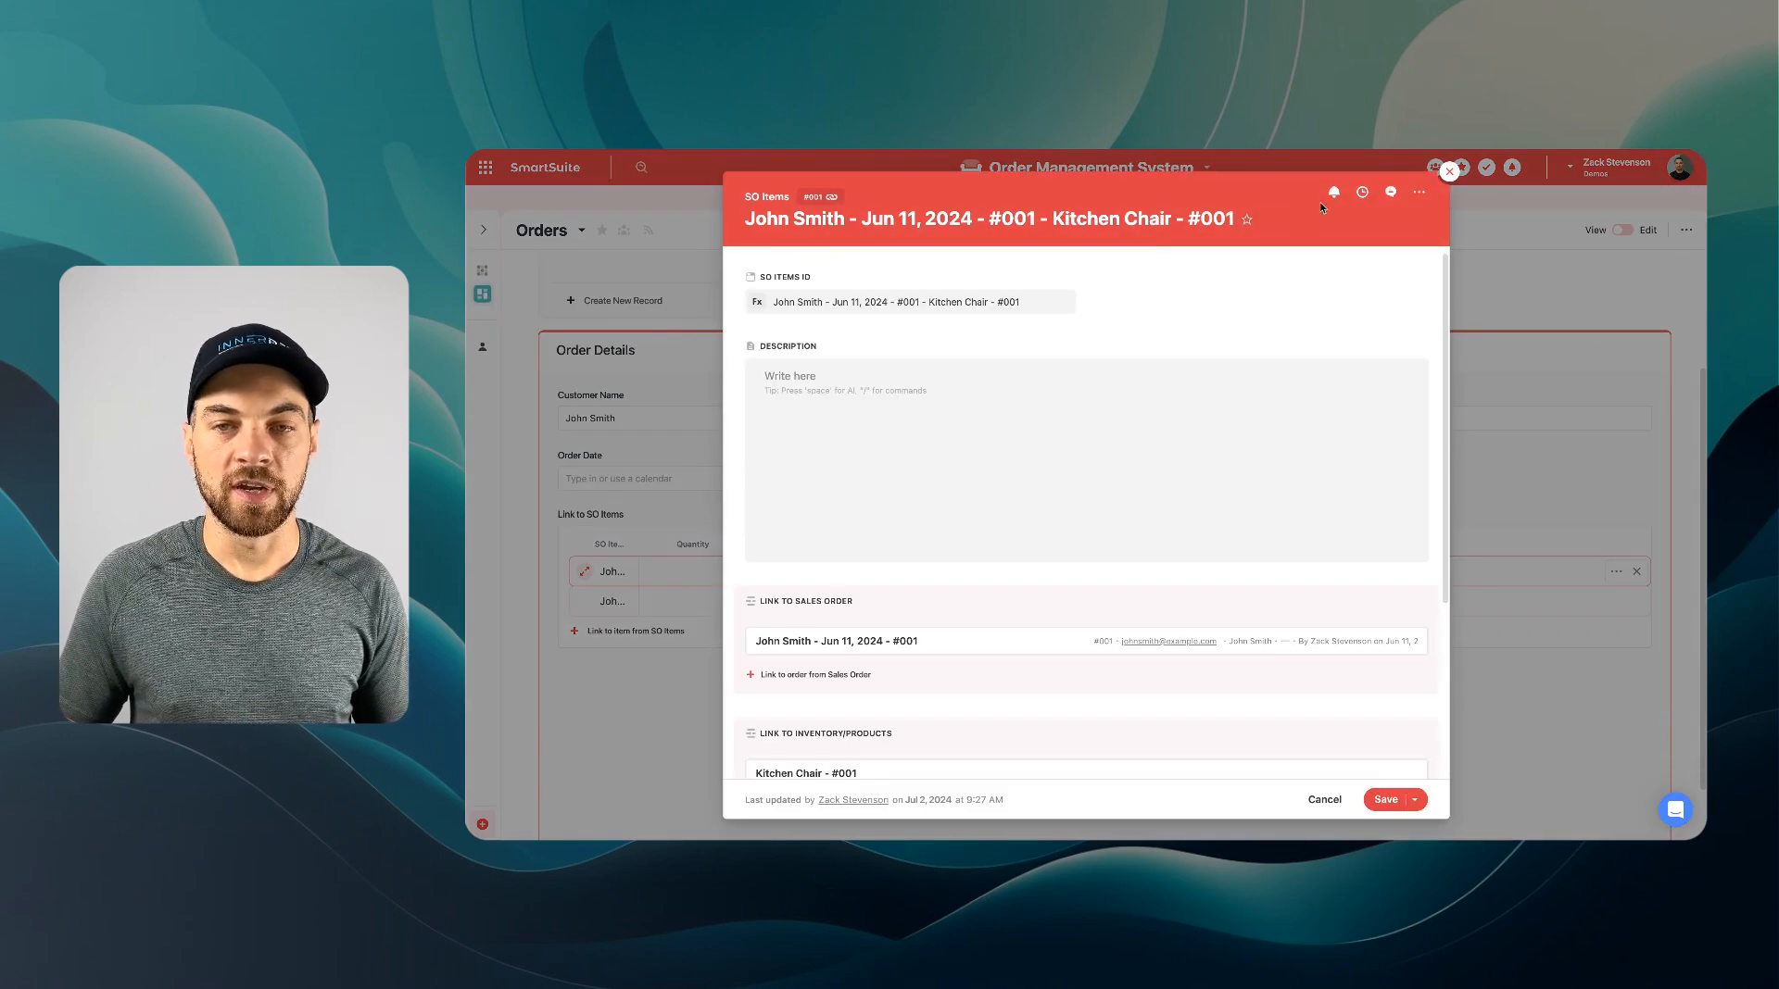
left_click(1450, 173)
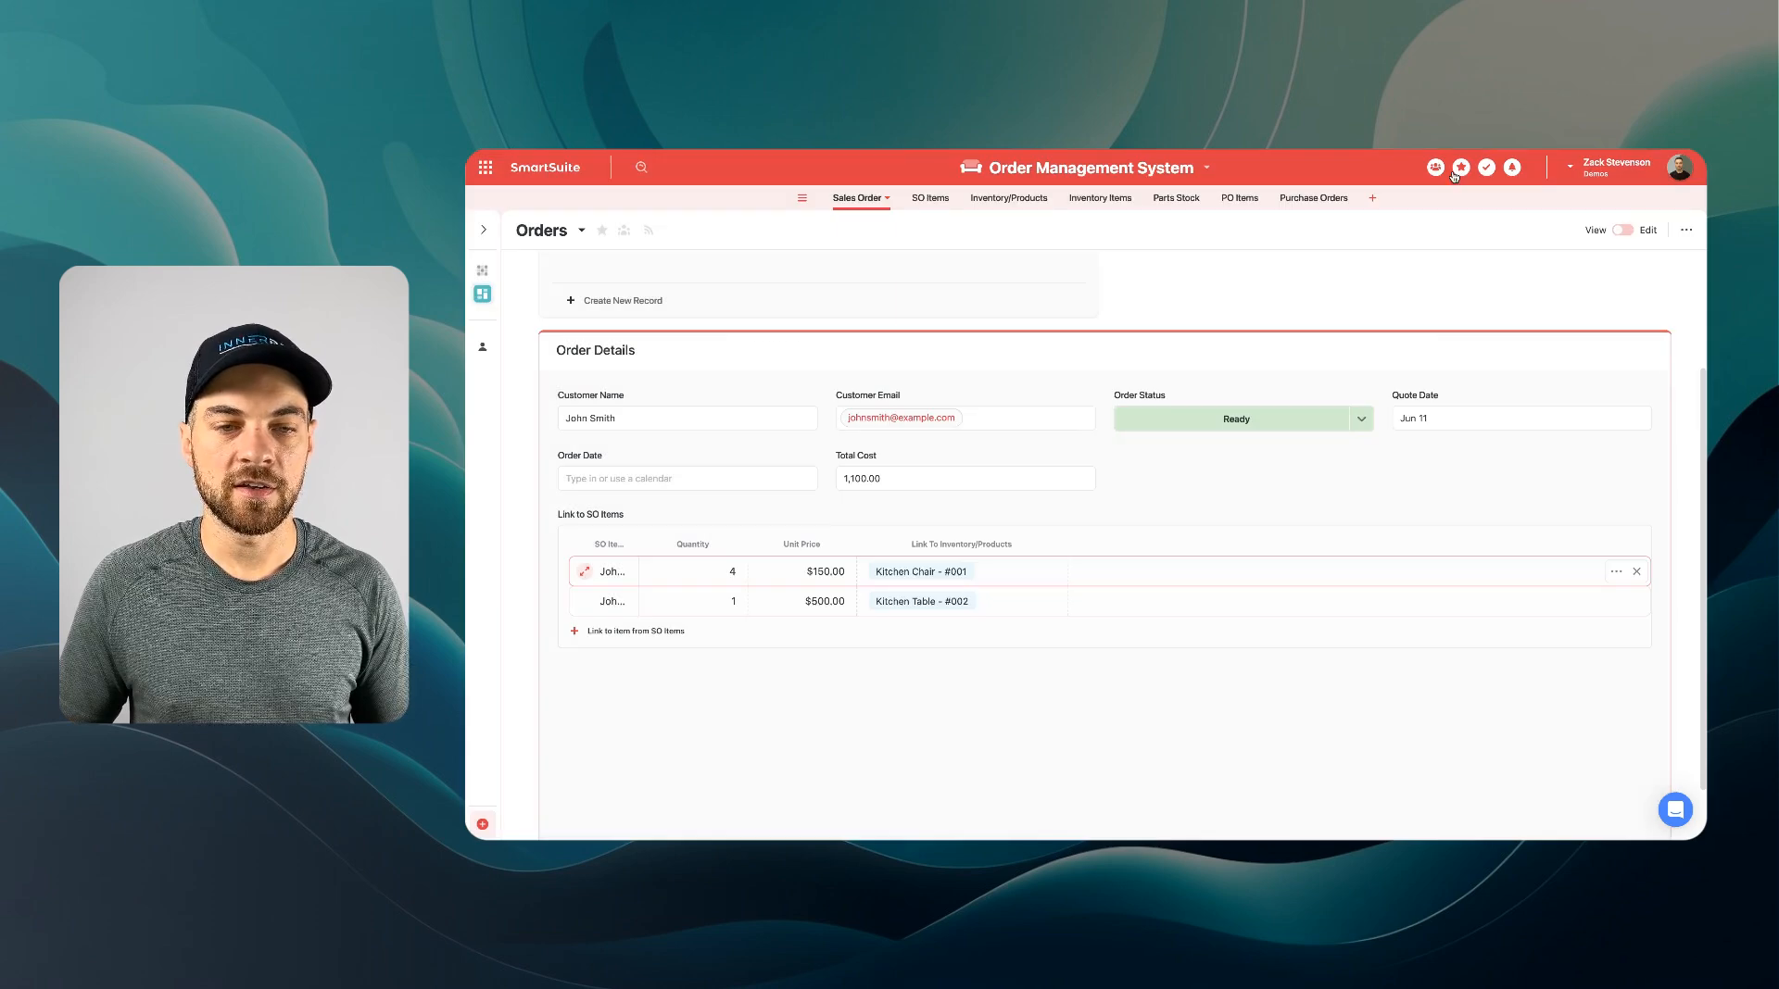
left_click(721, 579)
scroll(866, 524, "down", 5)
left_click_drag(761, 605, 687, 606)
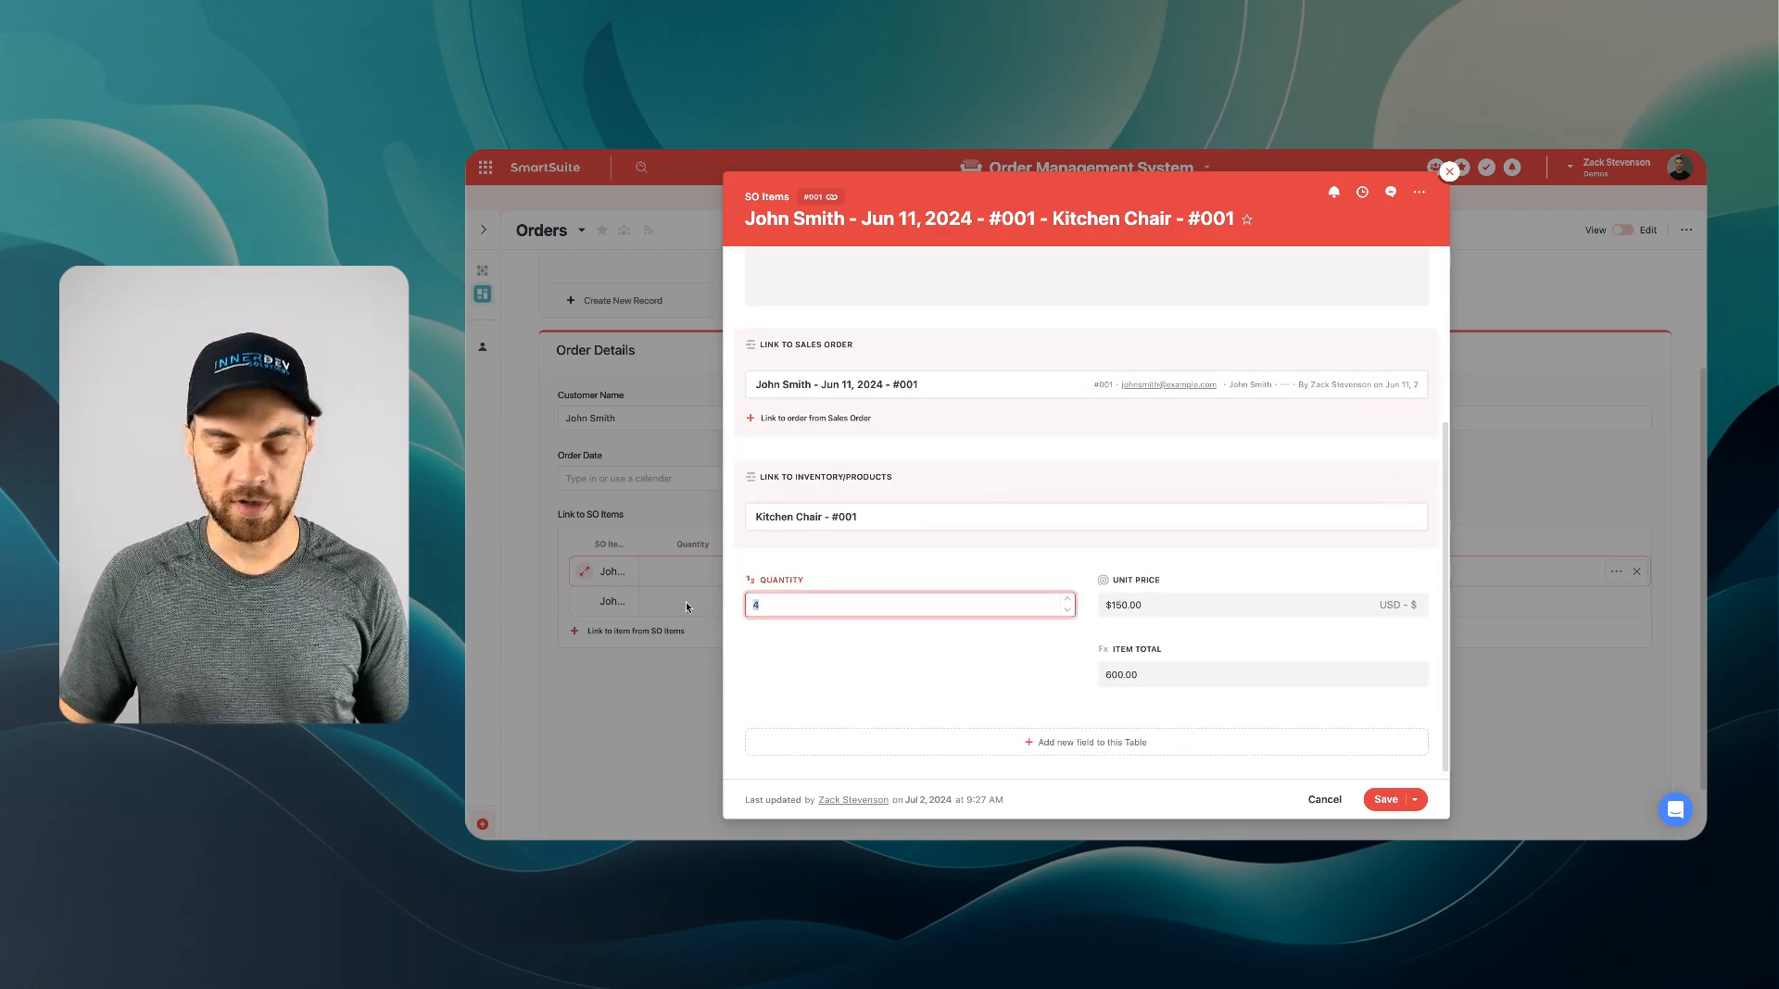
type("6")
left_click(1386, 799)
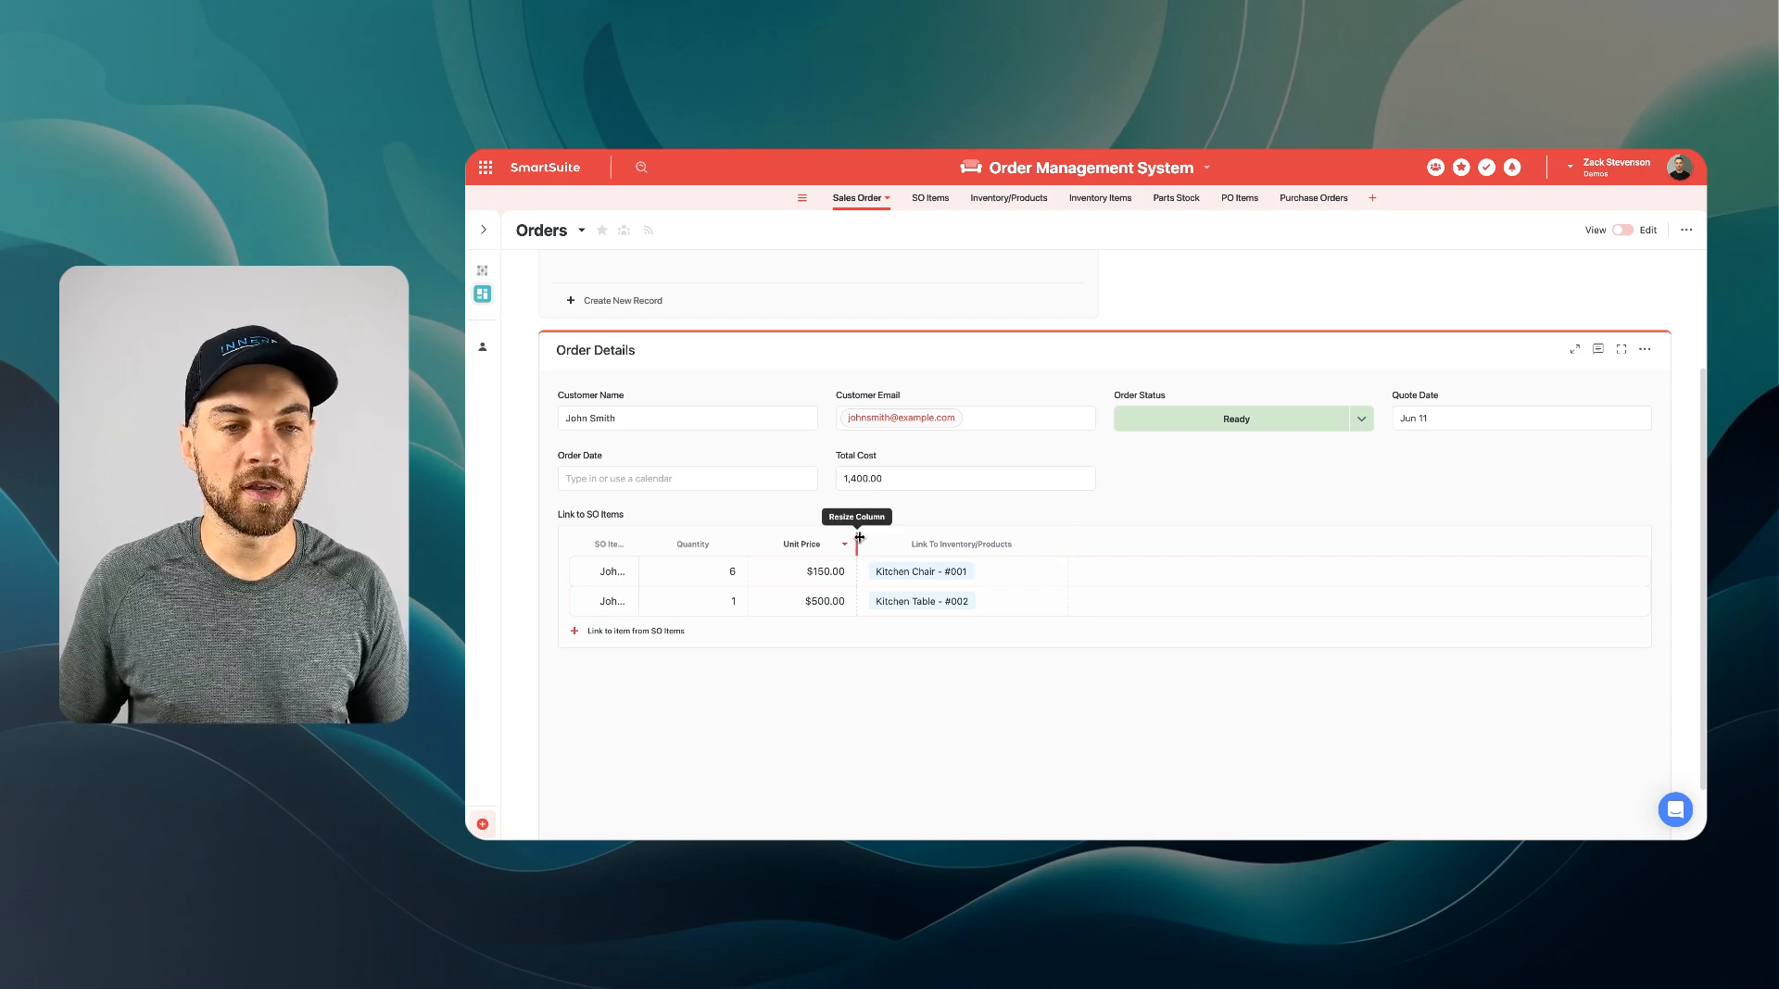
Step: From the first sales order's record in the grid view, add Item Total after Unit Price to the Link to SO Items displayed fields
left_click(483, 270)
left_click(550, 314)
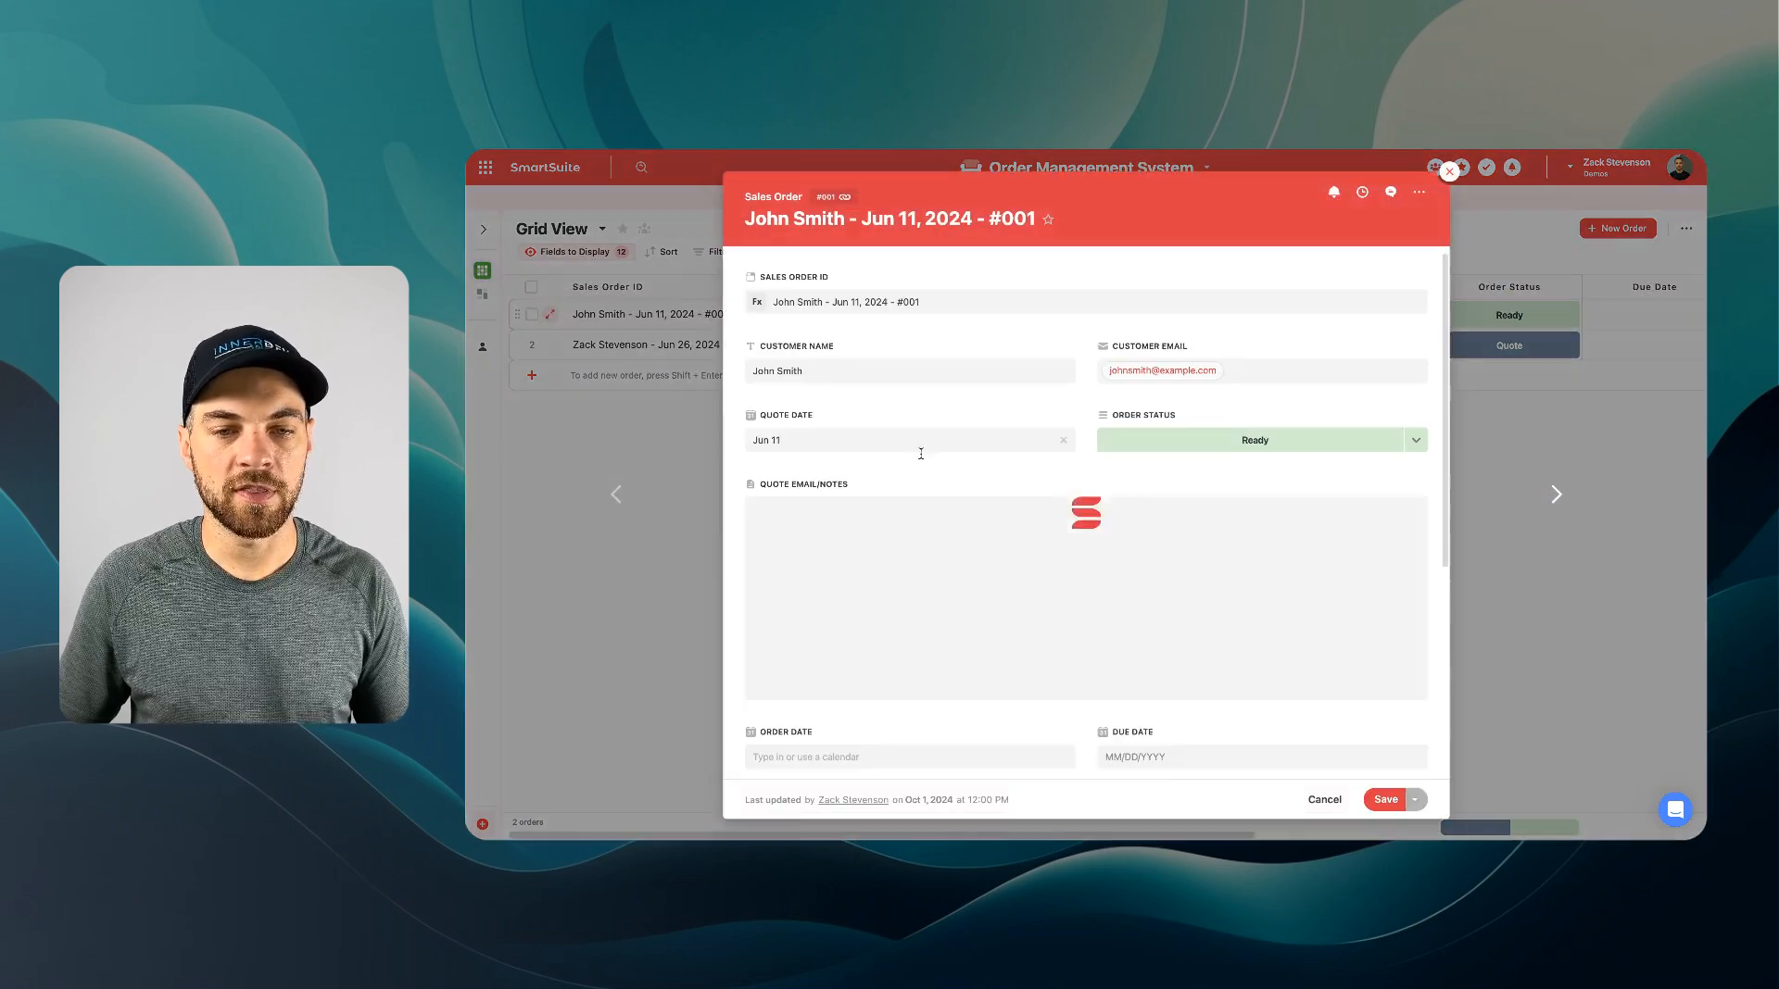
scroll(1122, 524, "down", 3)
scroll(1124, 526, "down", 1)
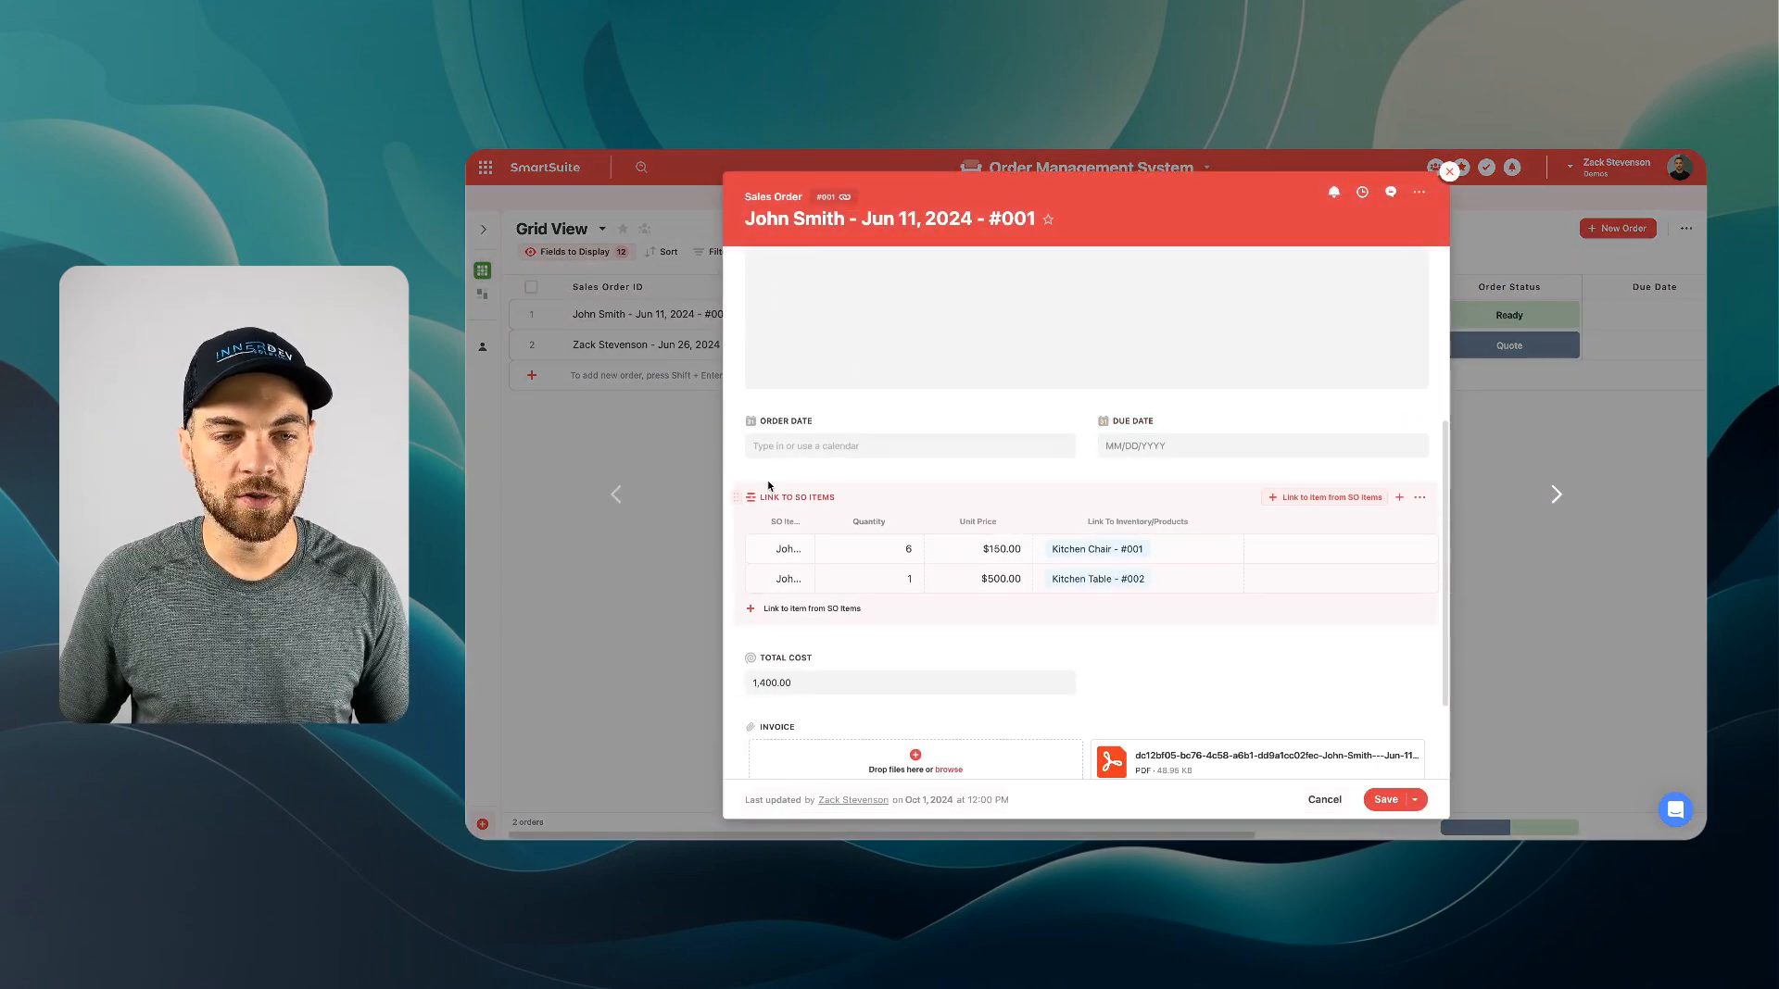
left_click(1419, 497)
left_click(1369, 545)
left_click(1018, 696)
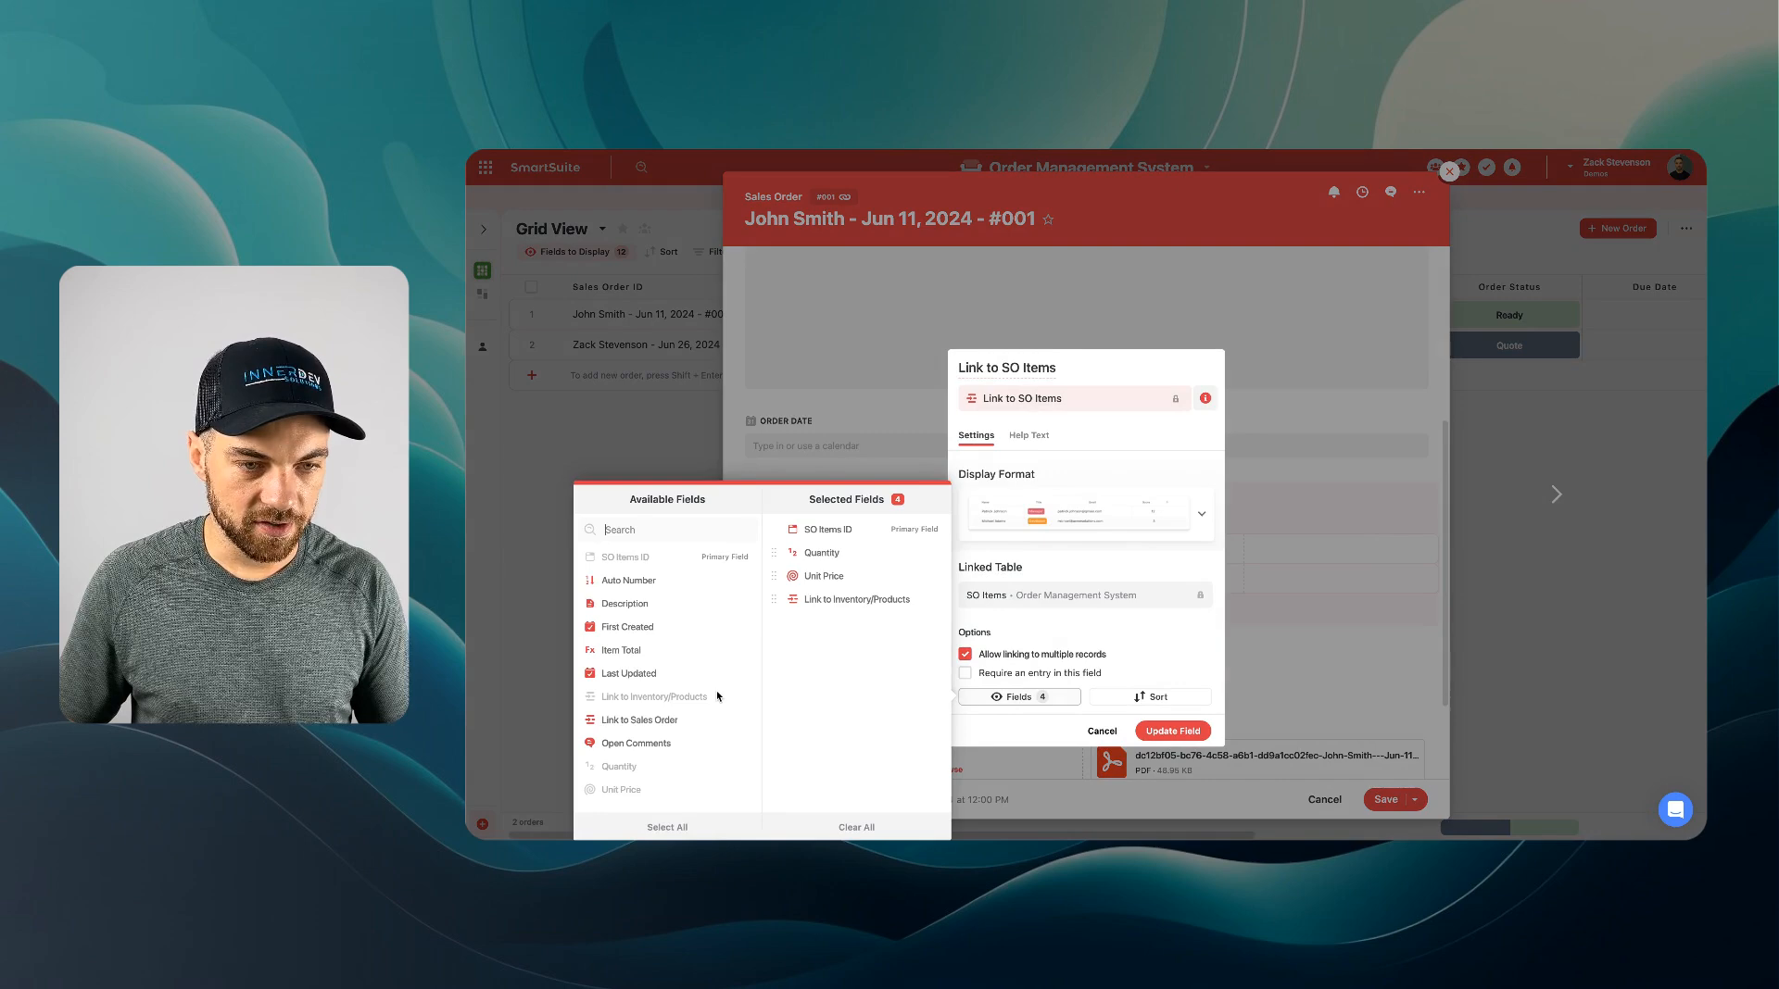
left_click(626, 650)
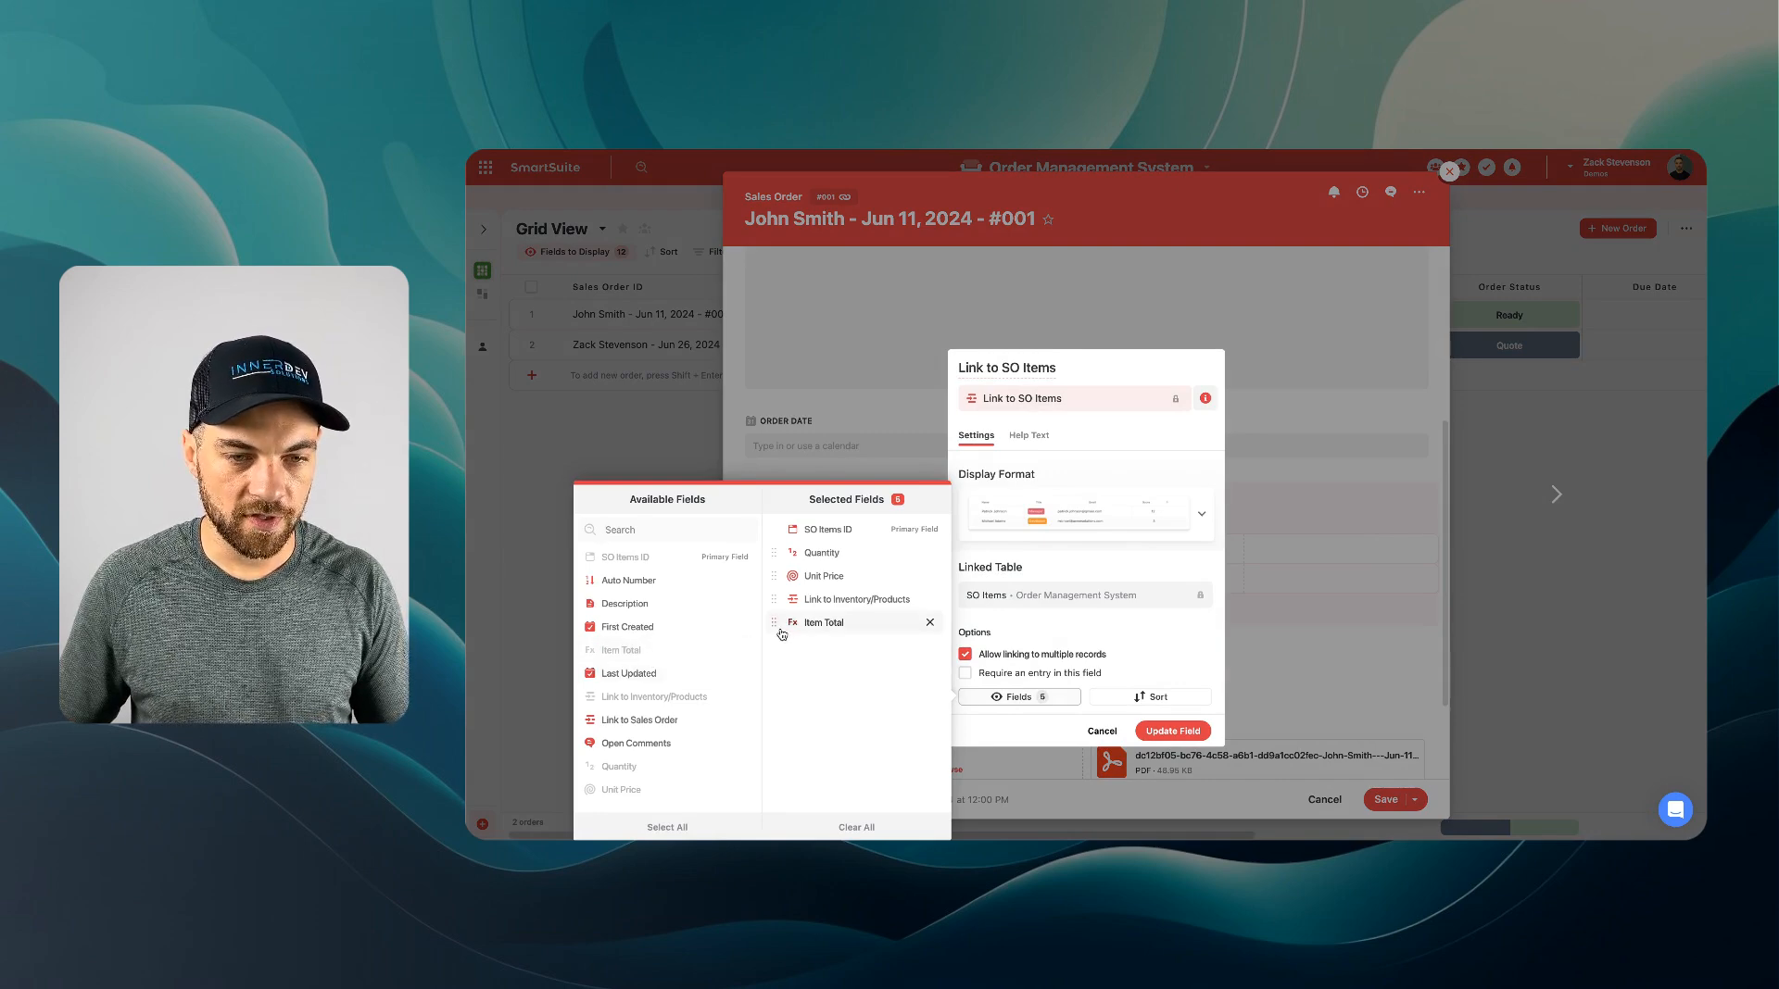
left_click_drag(782, 634, 782, 599)
left_click(1171, 731)
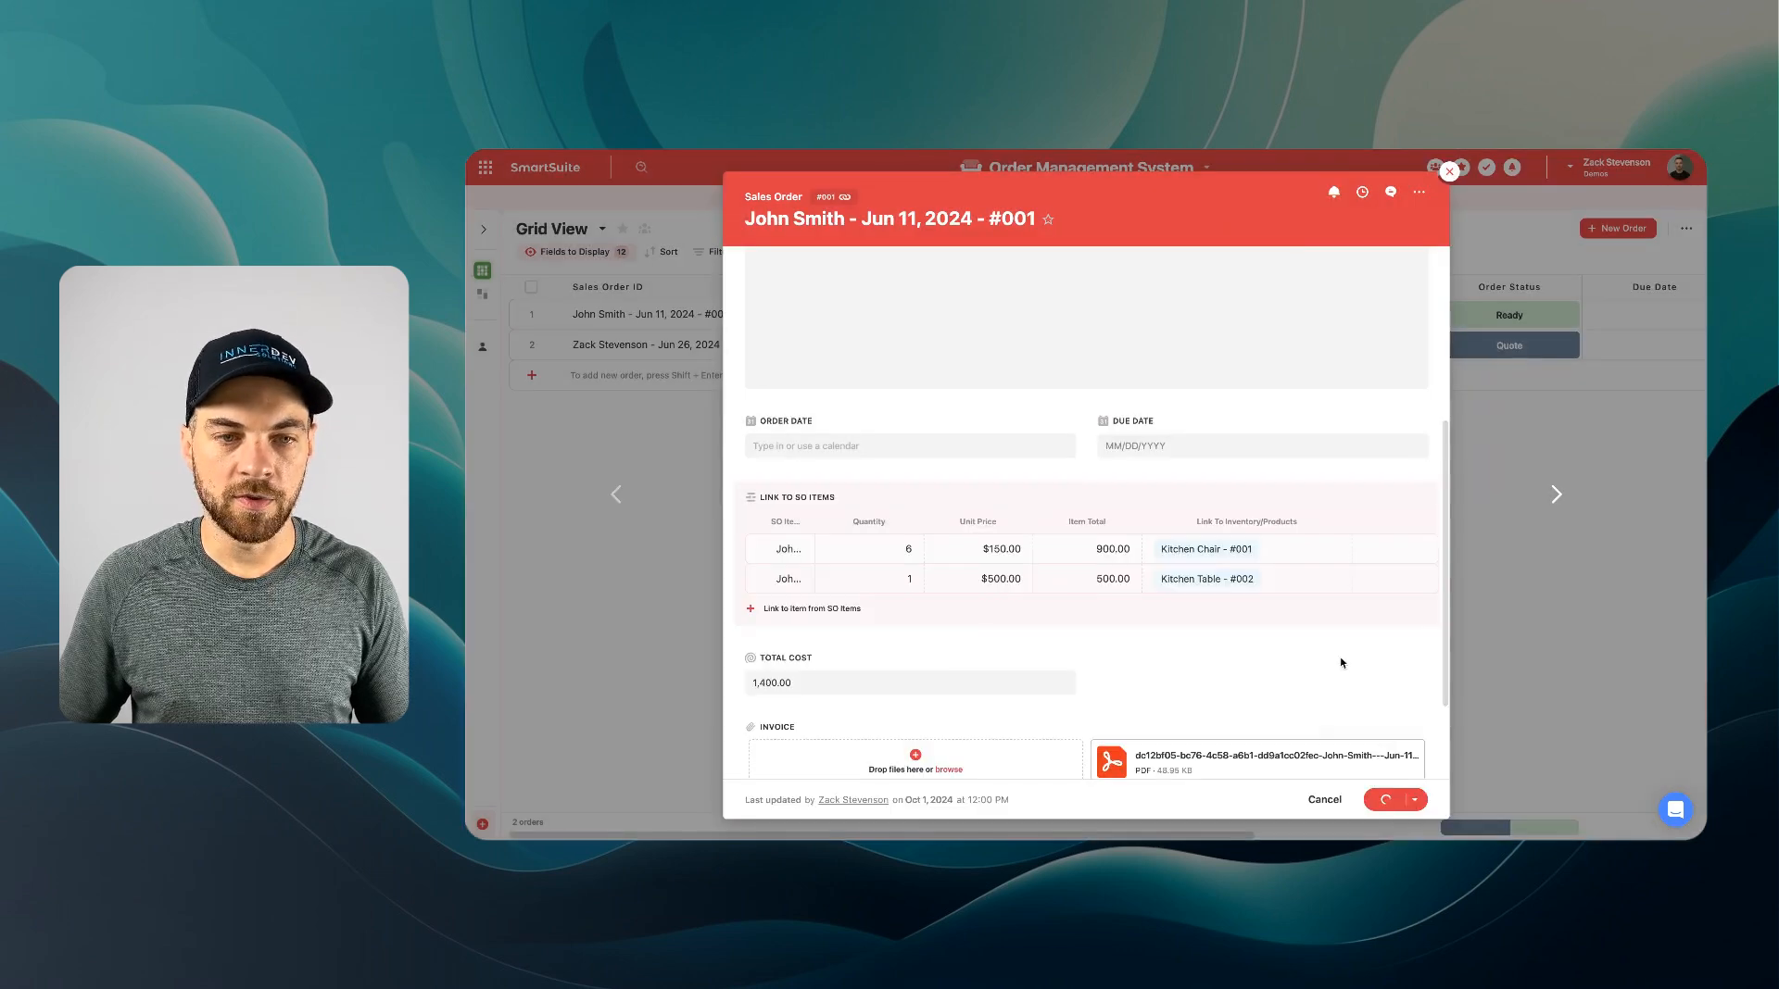
key("Escape")
Step: Return to the Orders dashboard and set the Kitchen Chair line item's quantity to 4 in its record, saving it
left_click(482, 294)
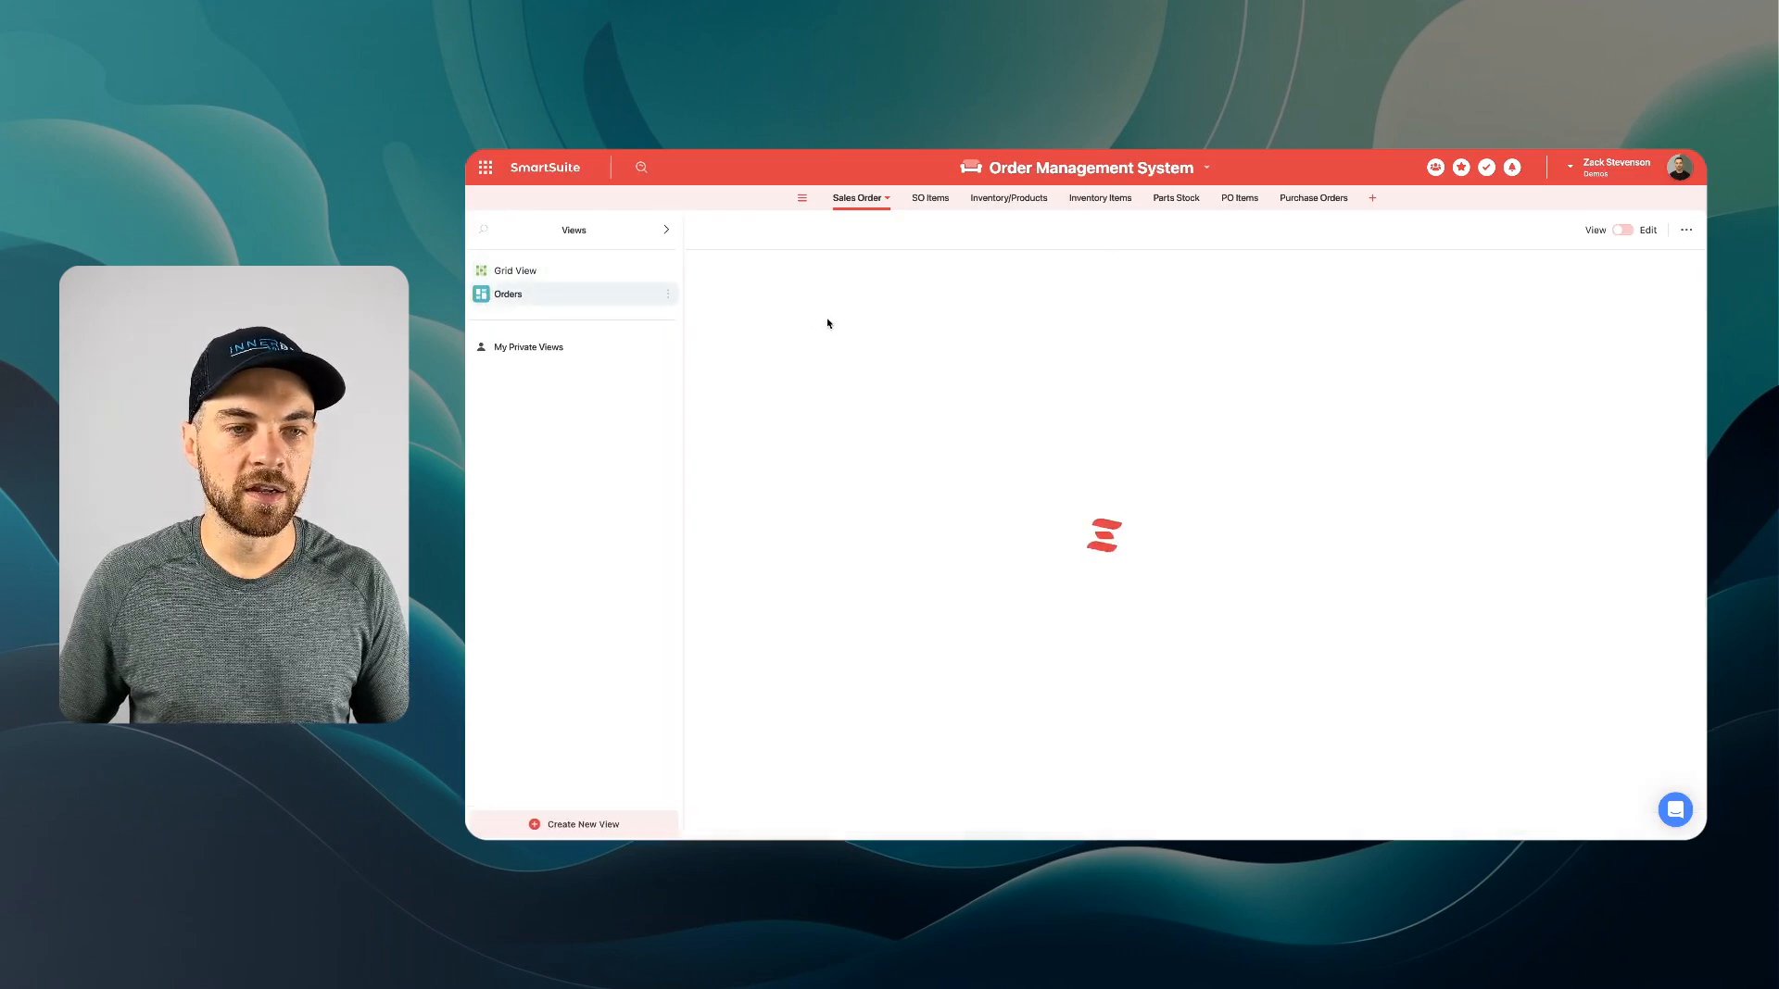
scroll(1013, 499, "down", 2)
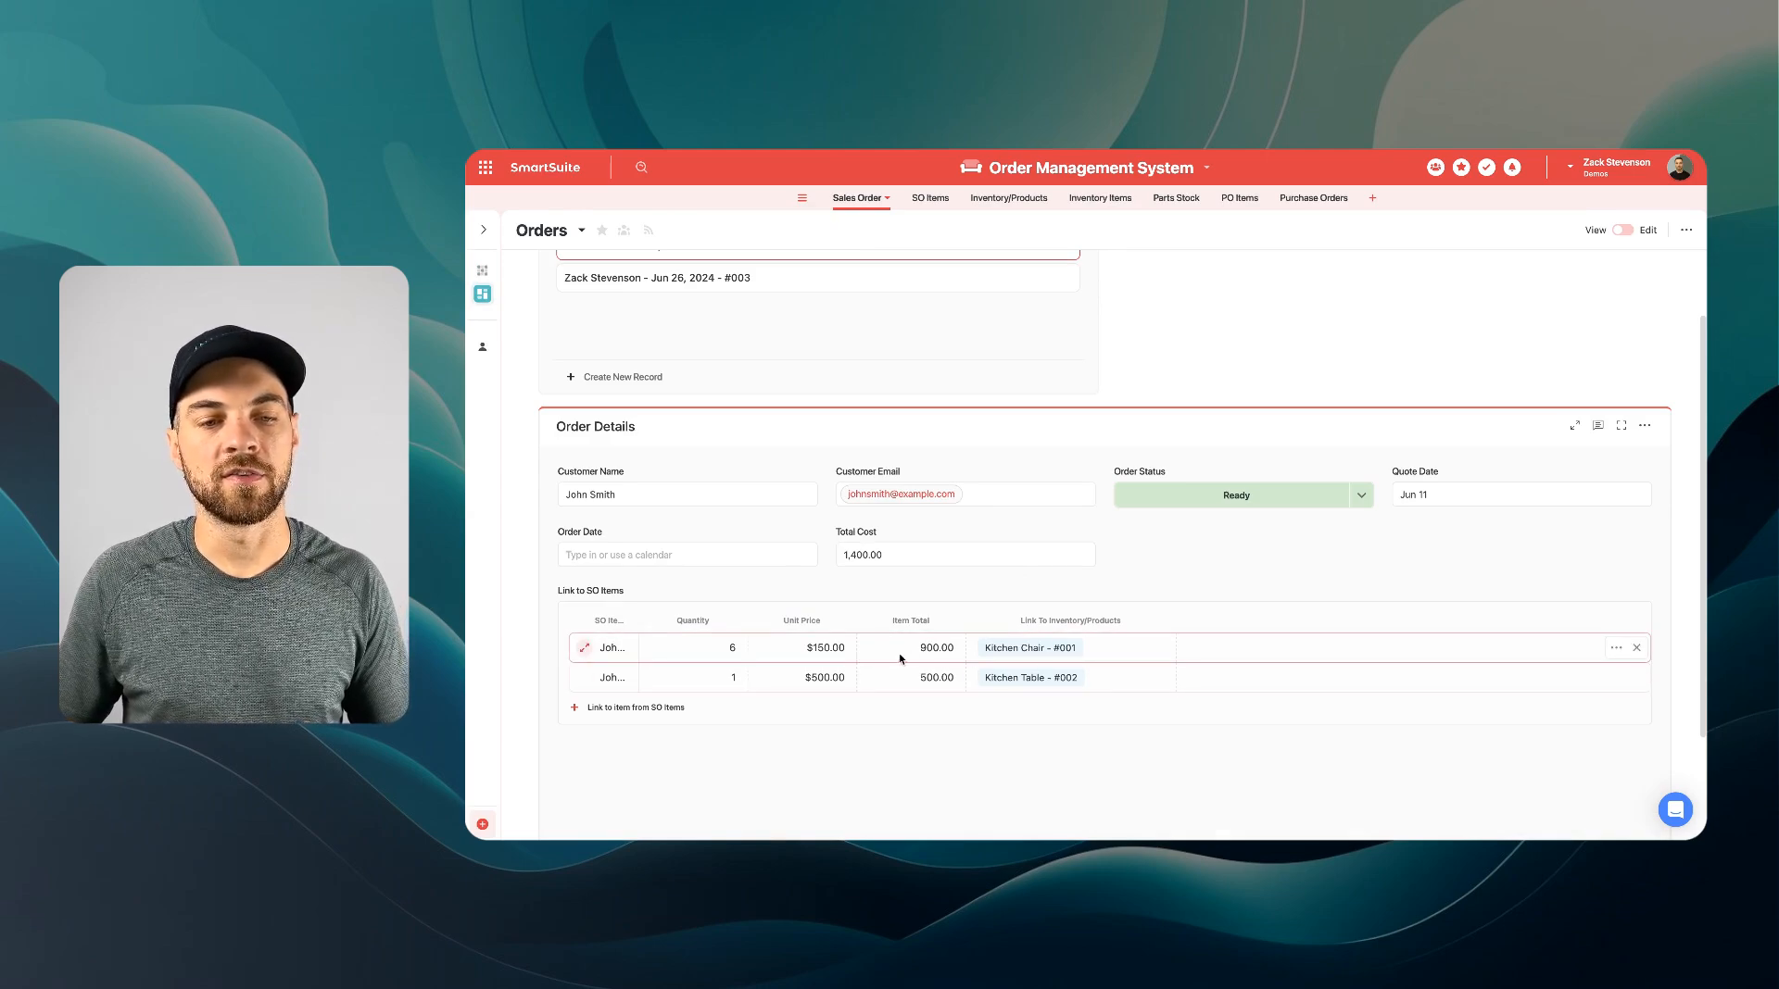
left_click(719, 648)
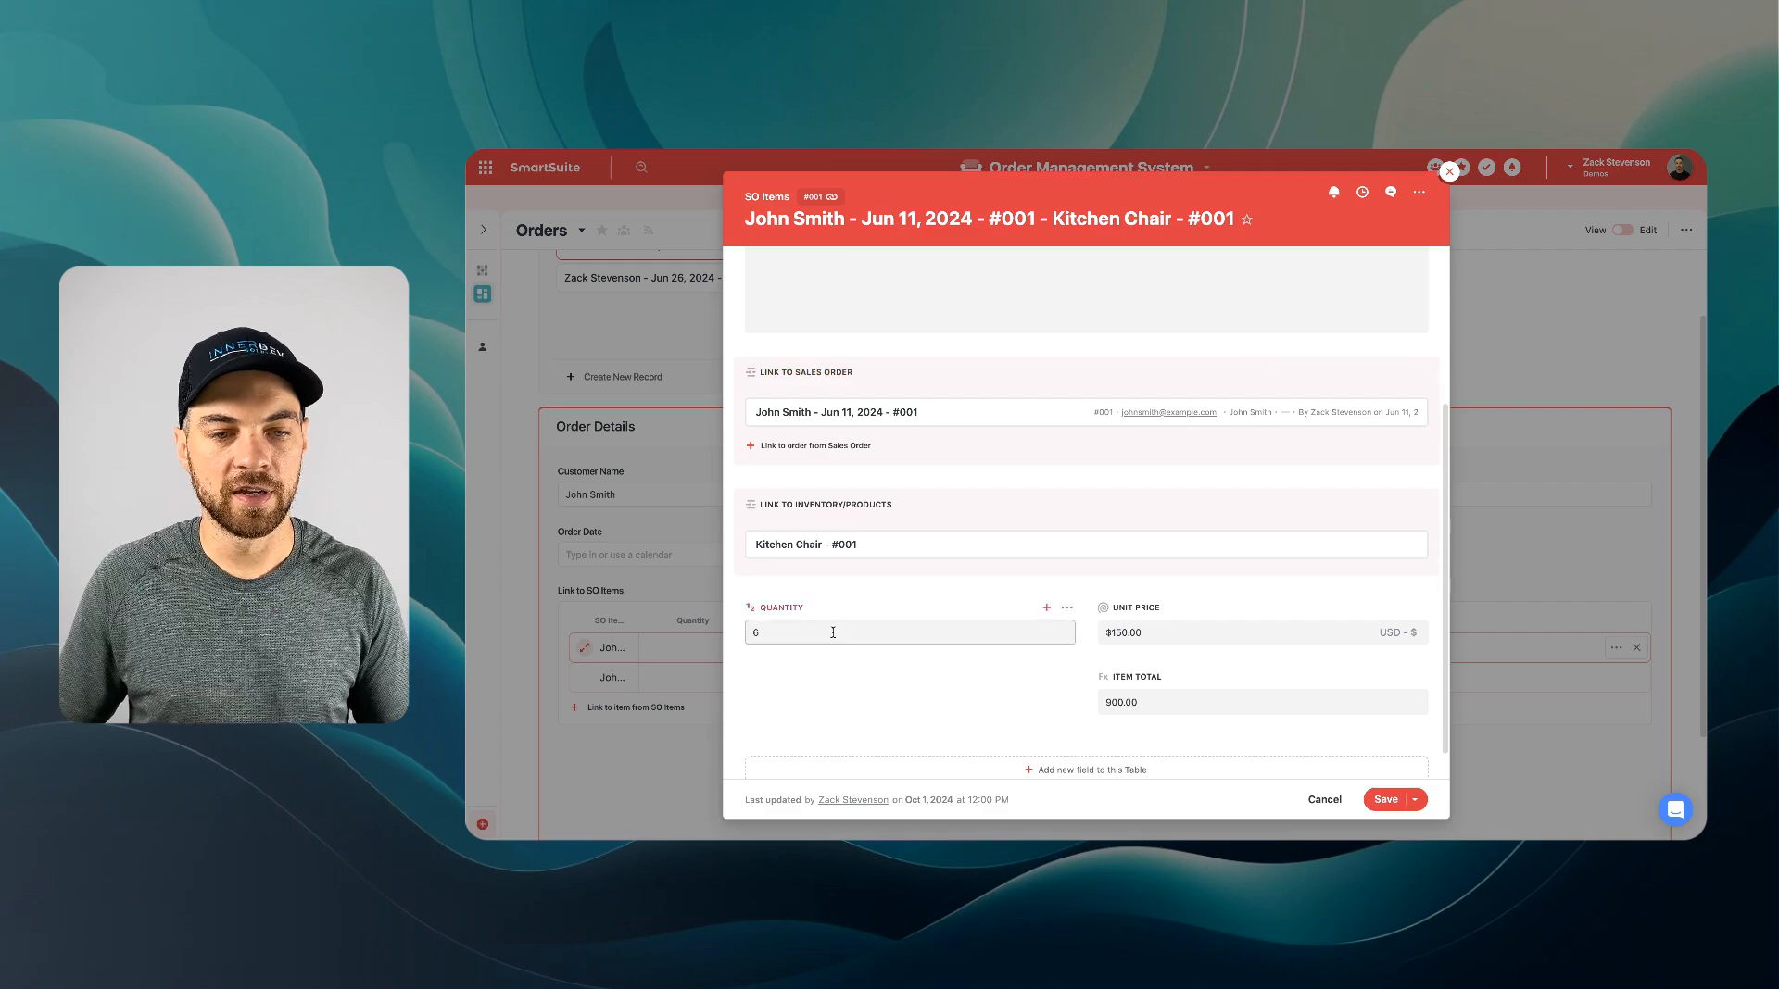
type("4")
left_click(1386, 800)
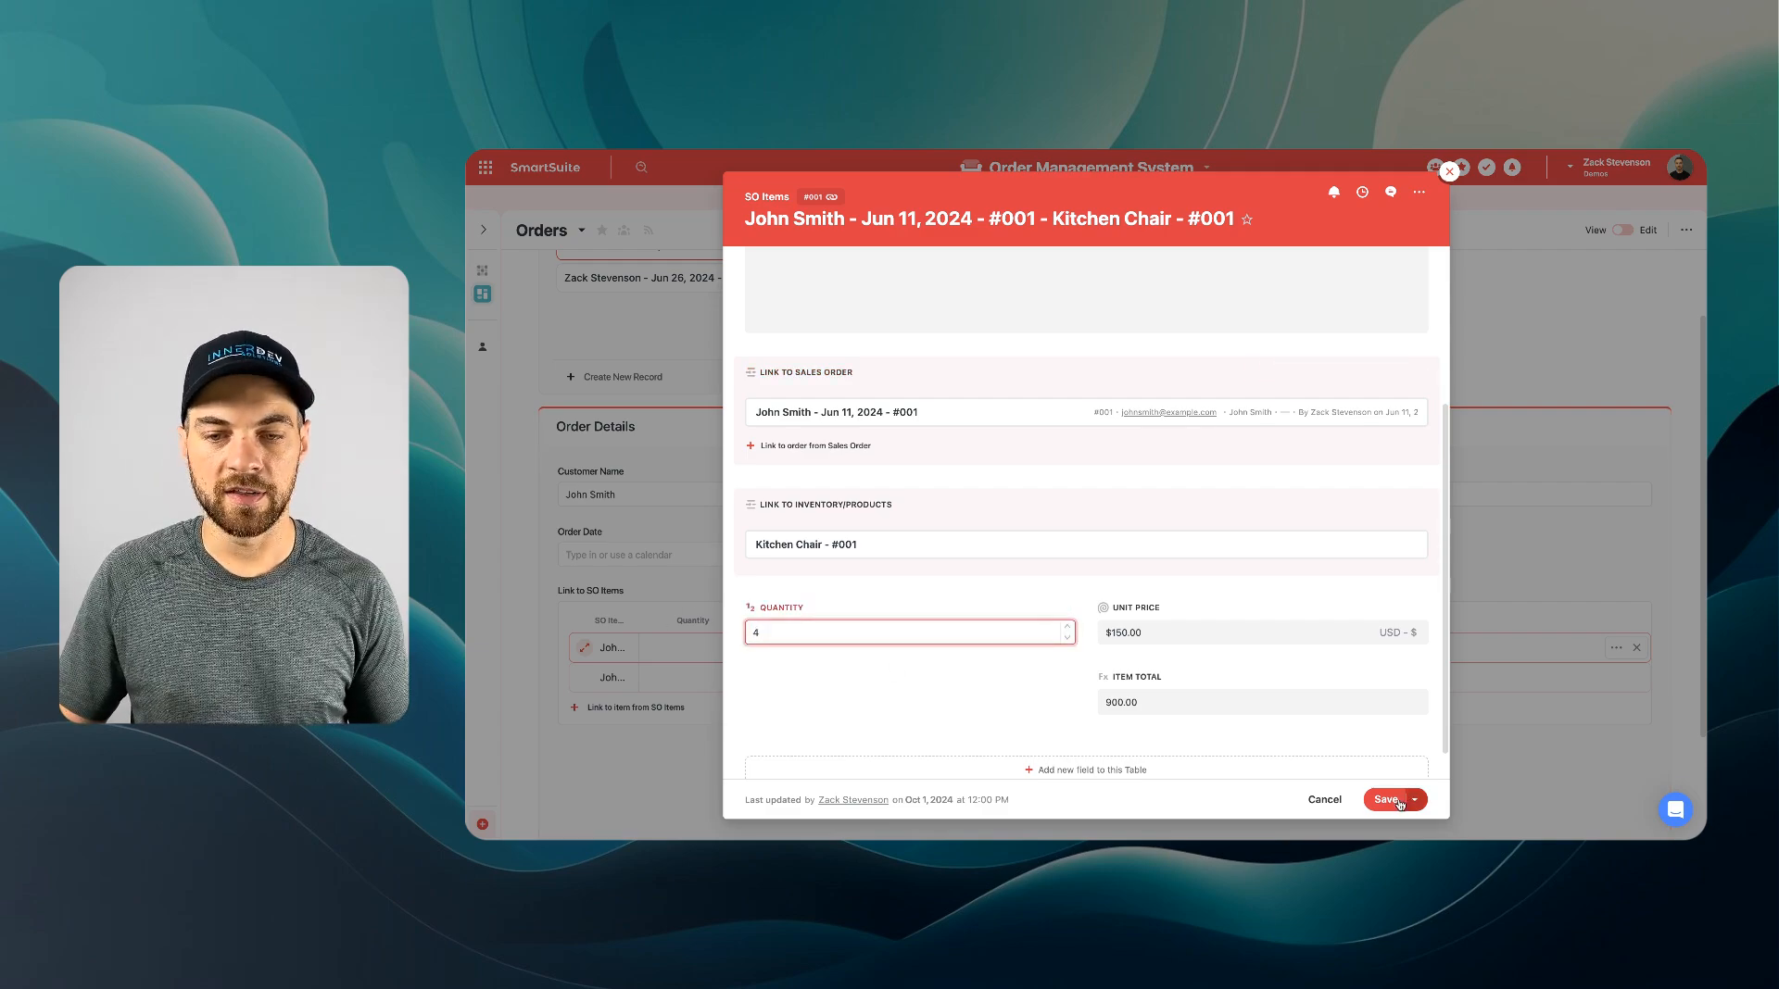
scroll(939, 583, "down", 1)
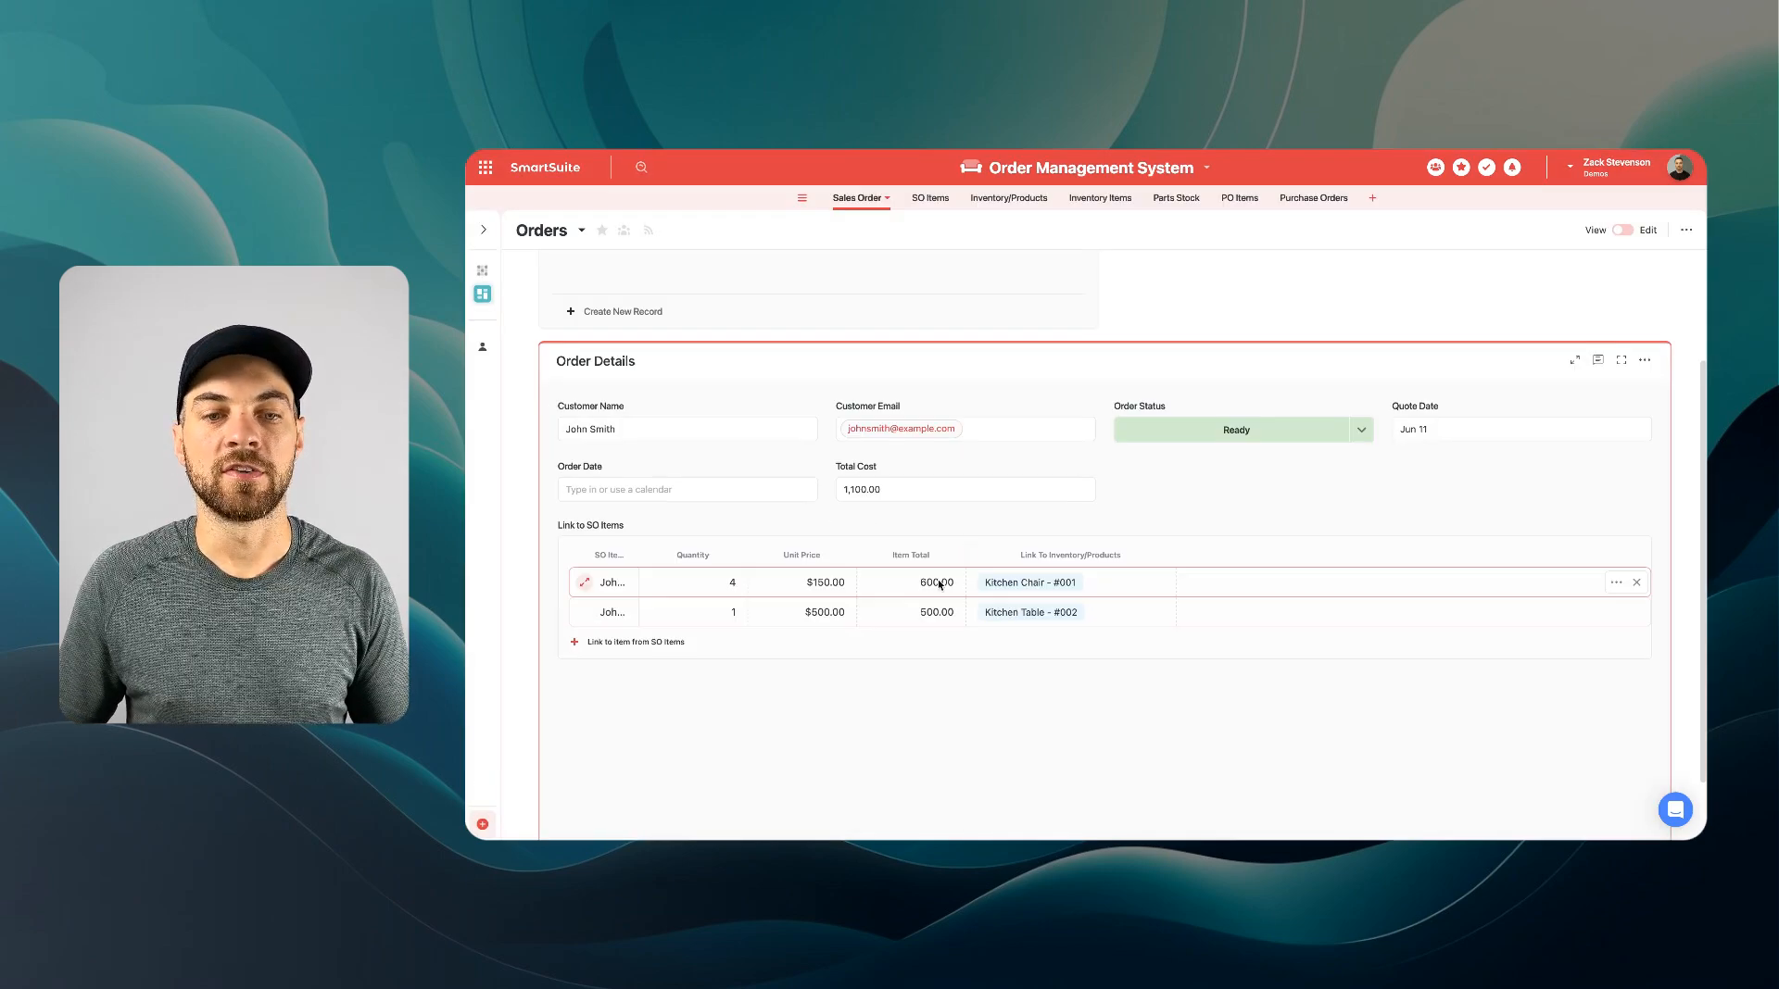
Step: View the dialog for linking or creating another SO item in Order Details, leaving it without adding one
scroll(931, 593, "down", 1)
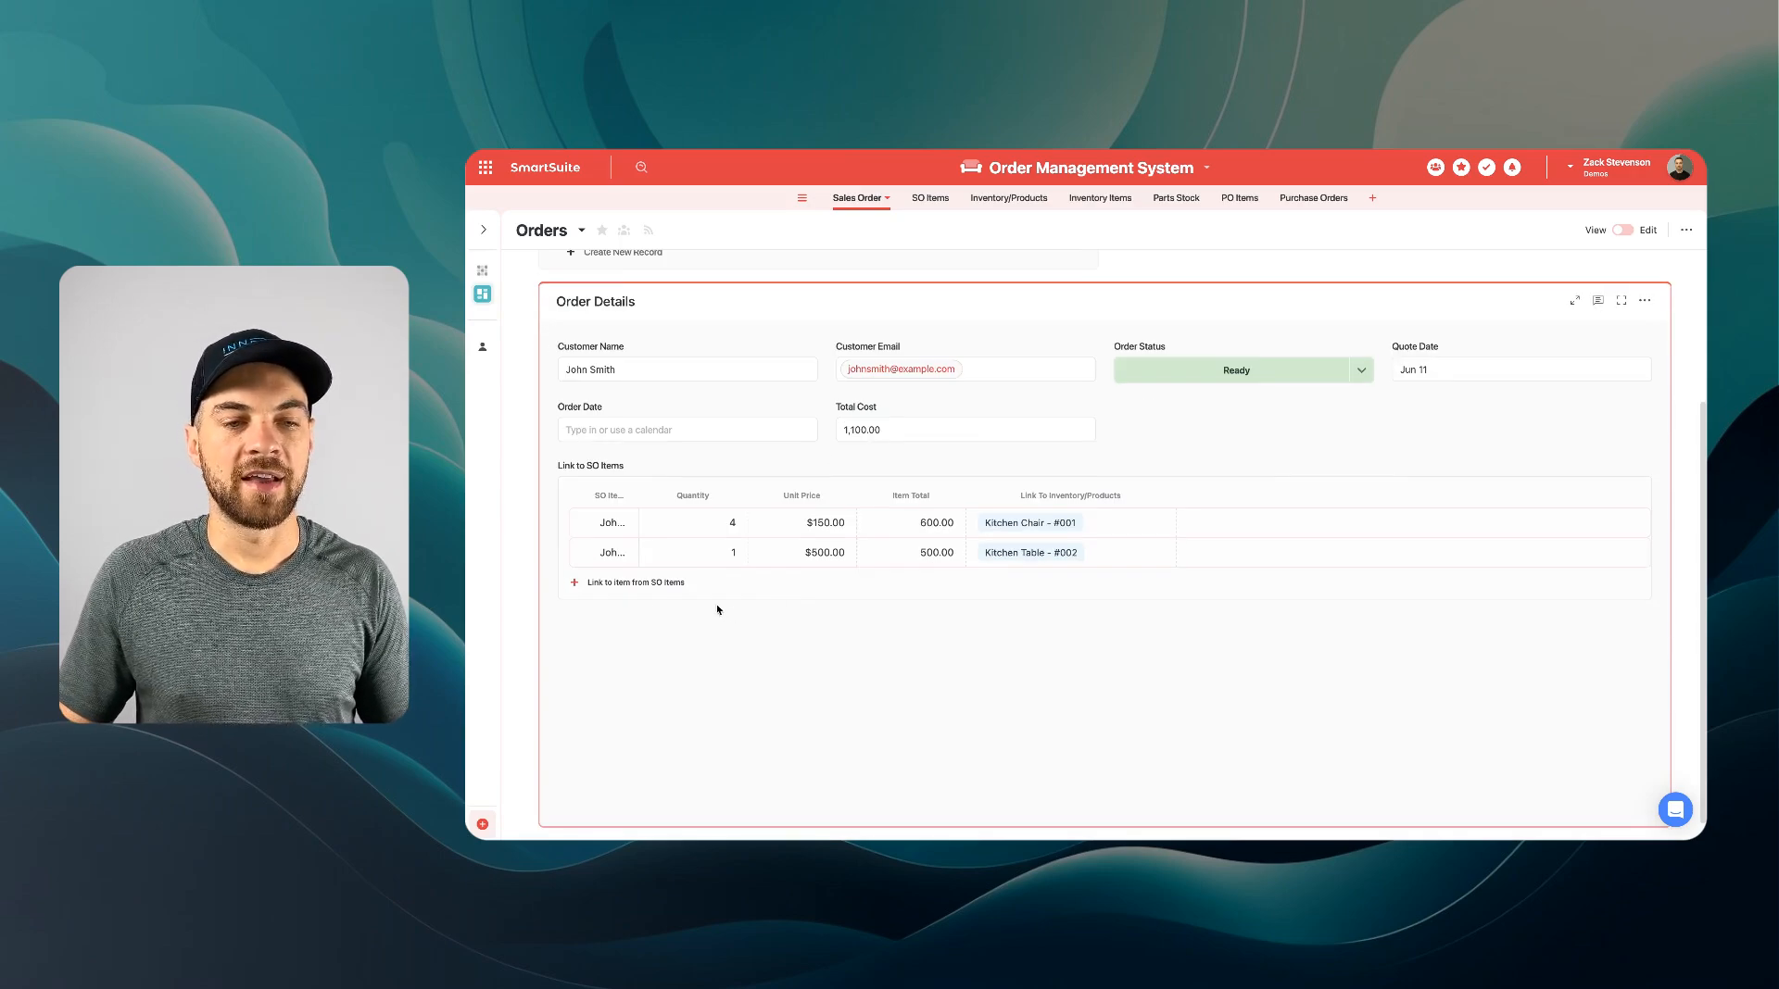
left_click(620, 585)
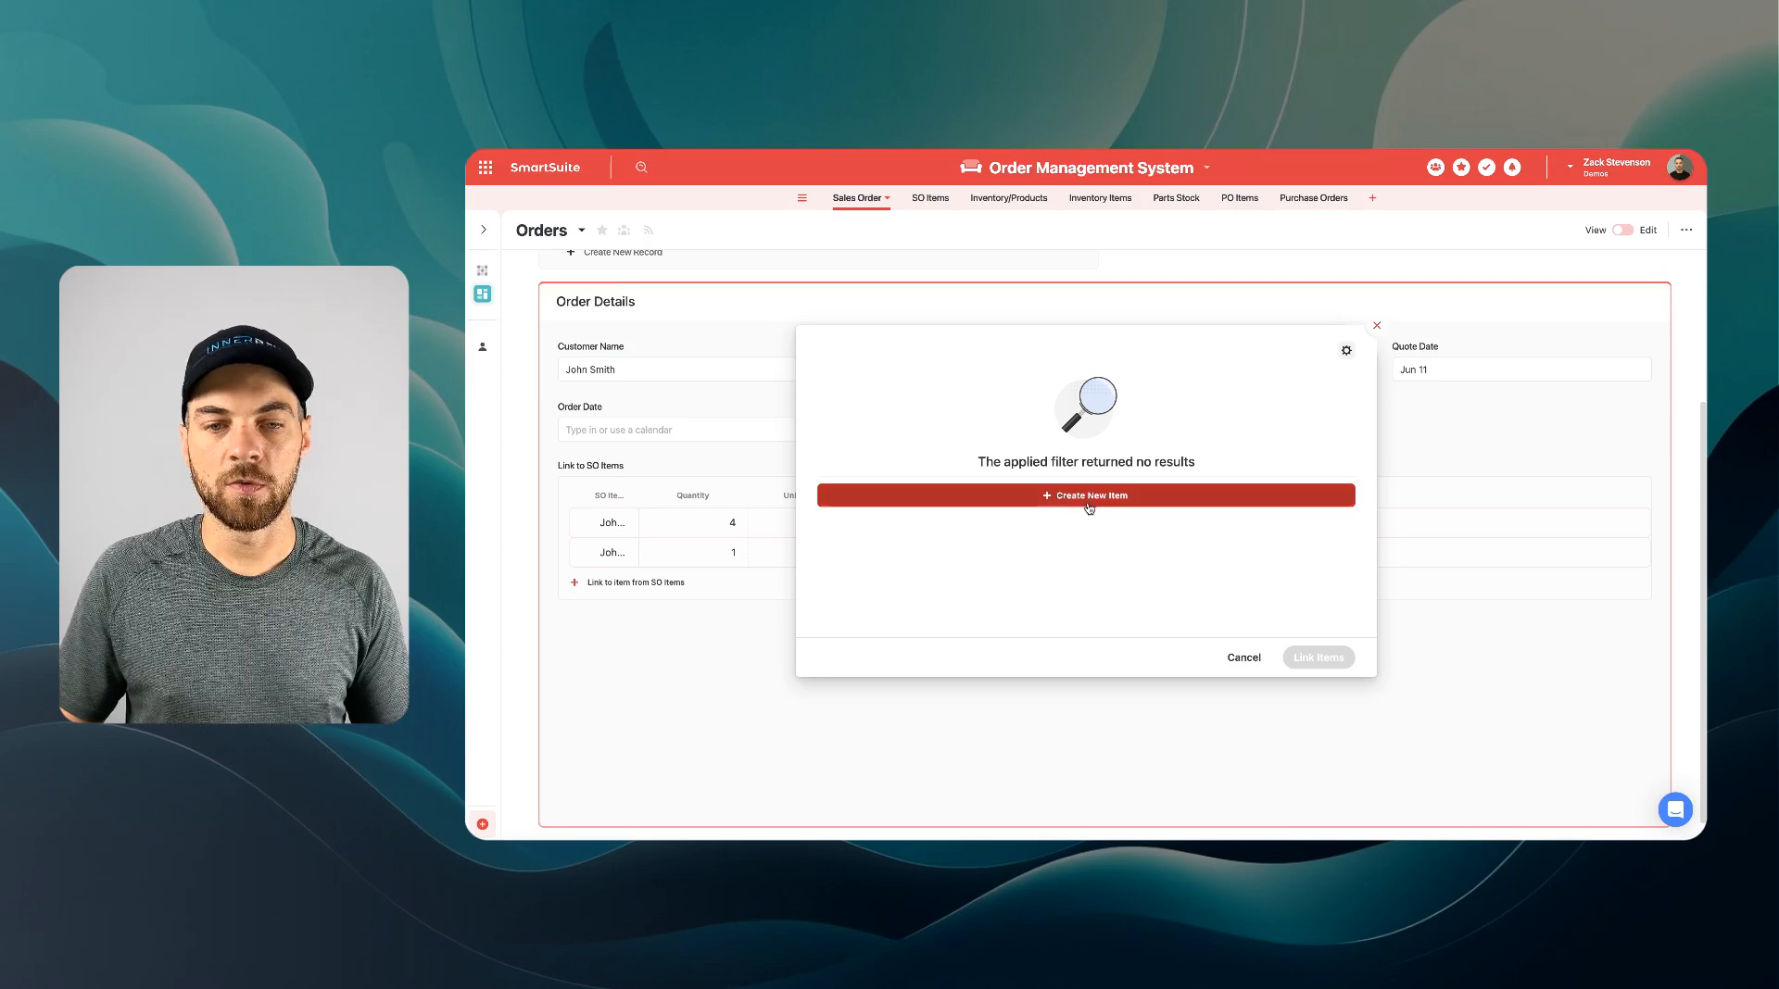
left_click(1376, 325)
scroll(1307, 408, "up", 4)
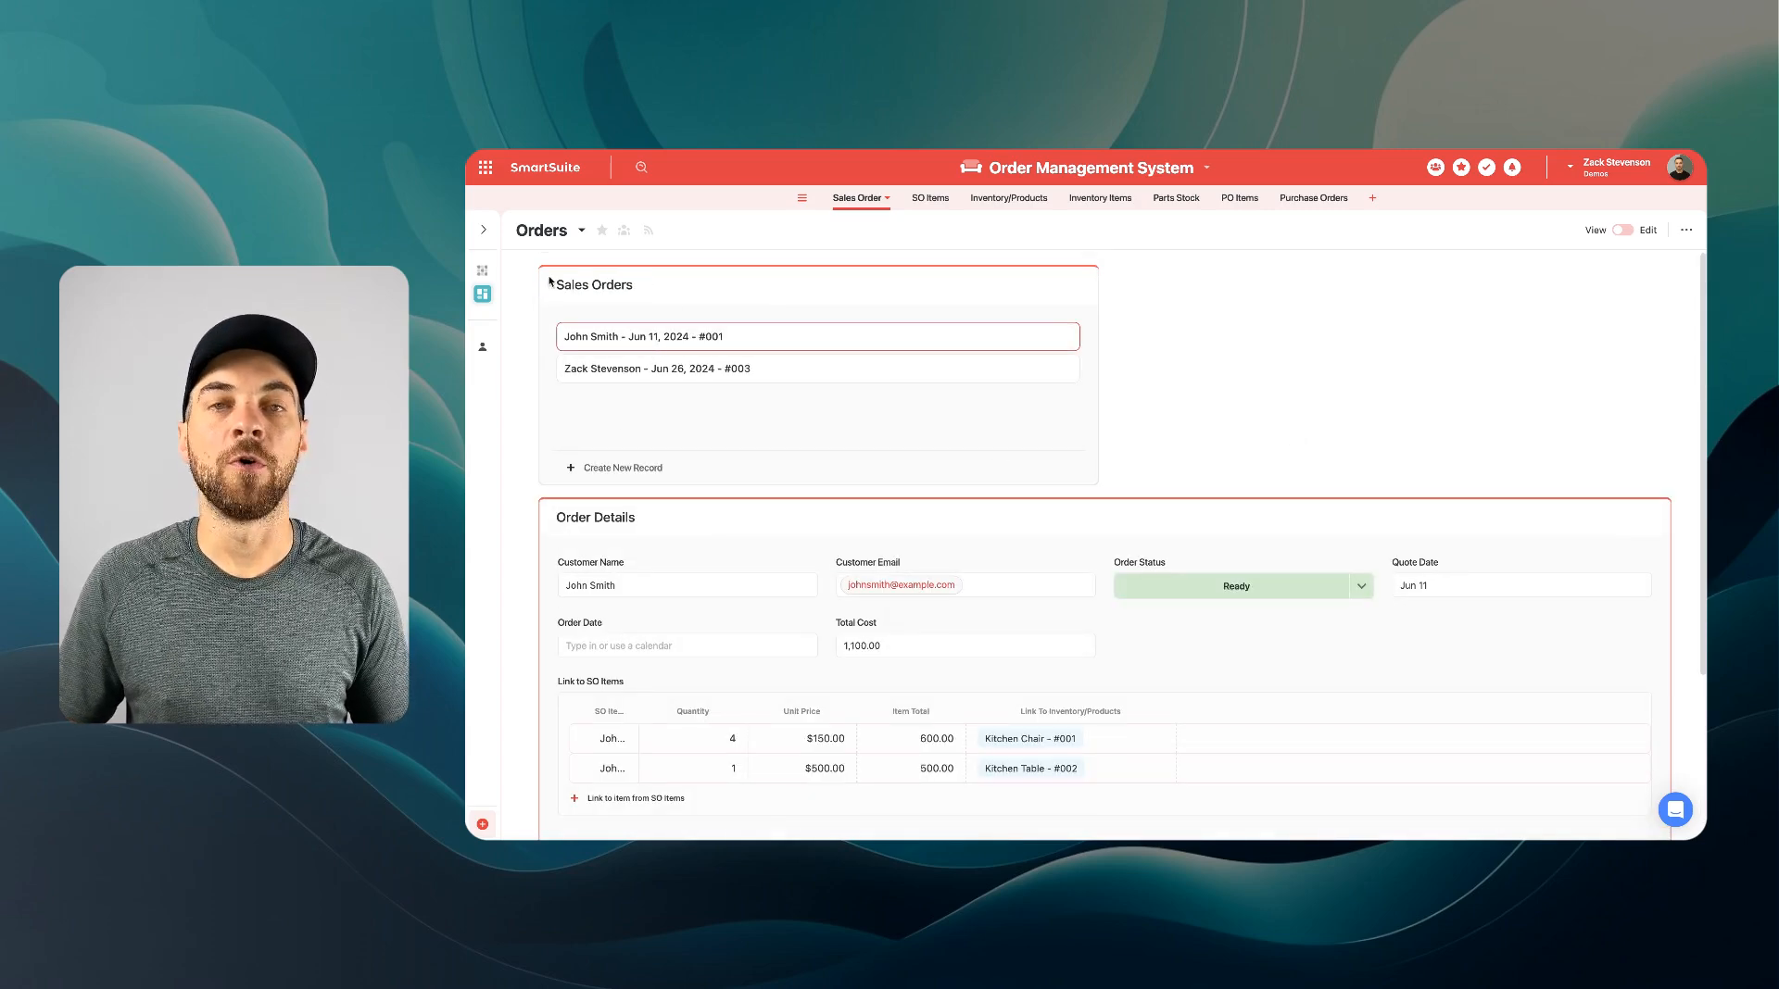
Step: Create and save a new sales order with only the customer's first name filled in, and select it in Sales Orders
left_click(613, 473)
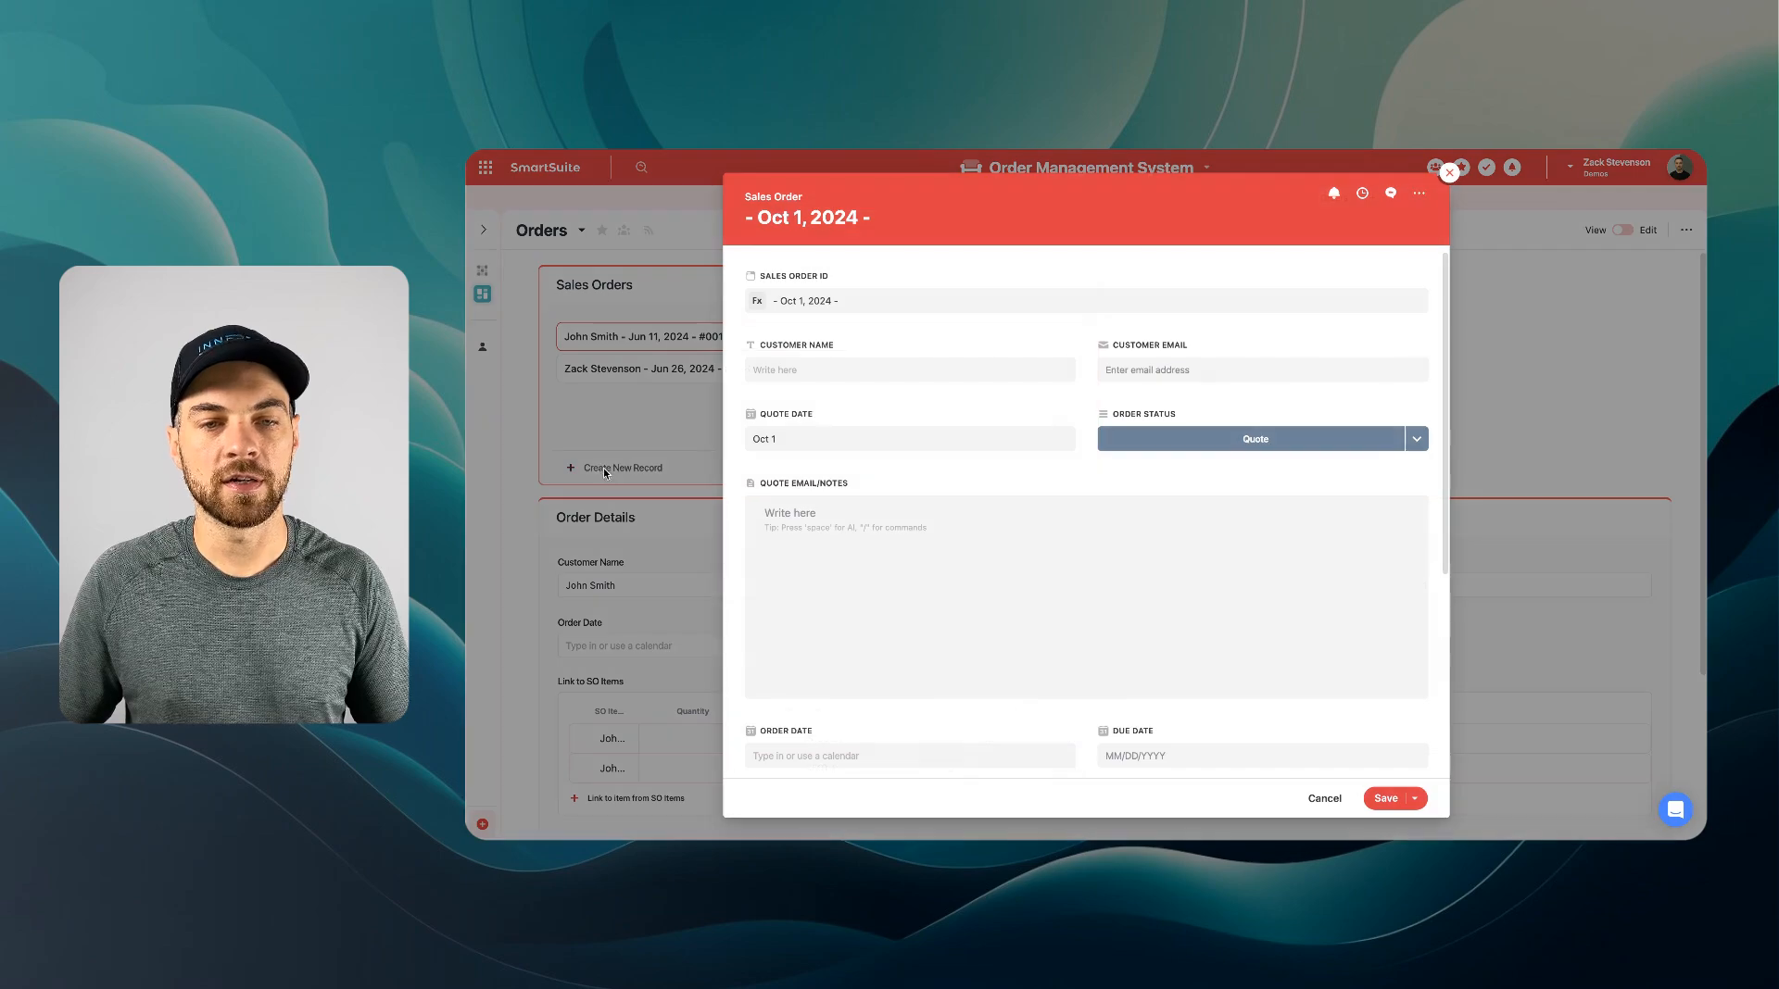
left_click(807, 372)
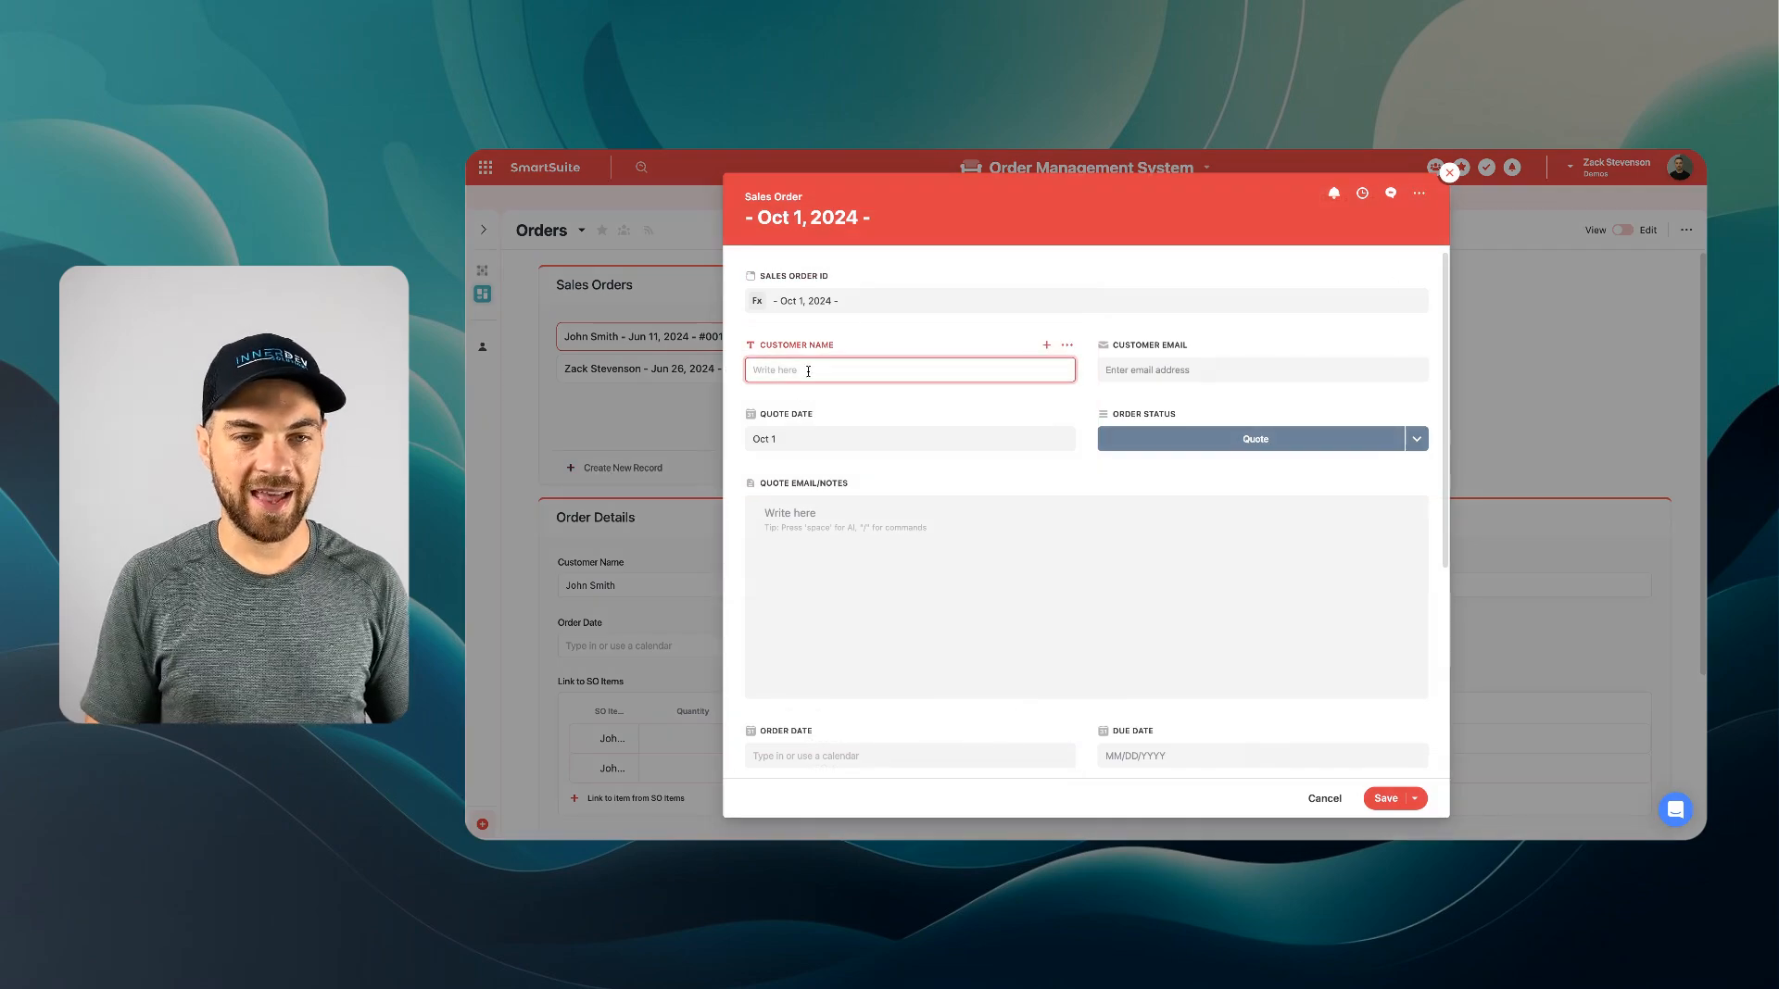
type("Jane")
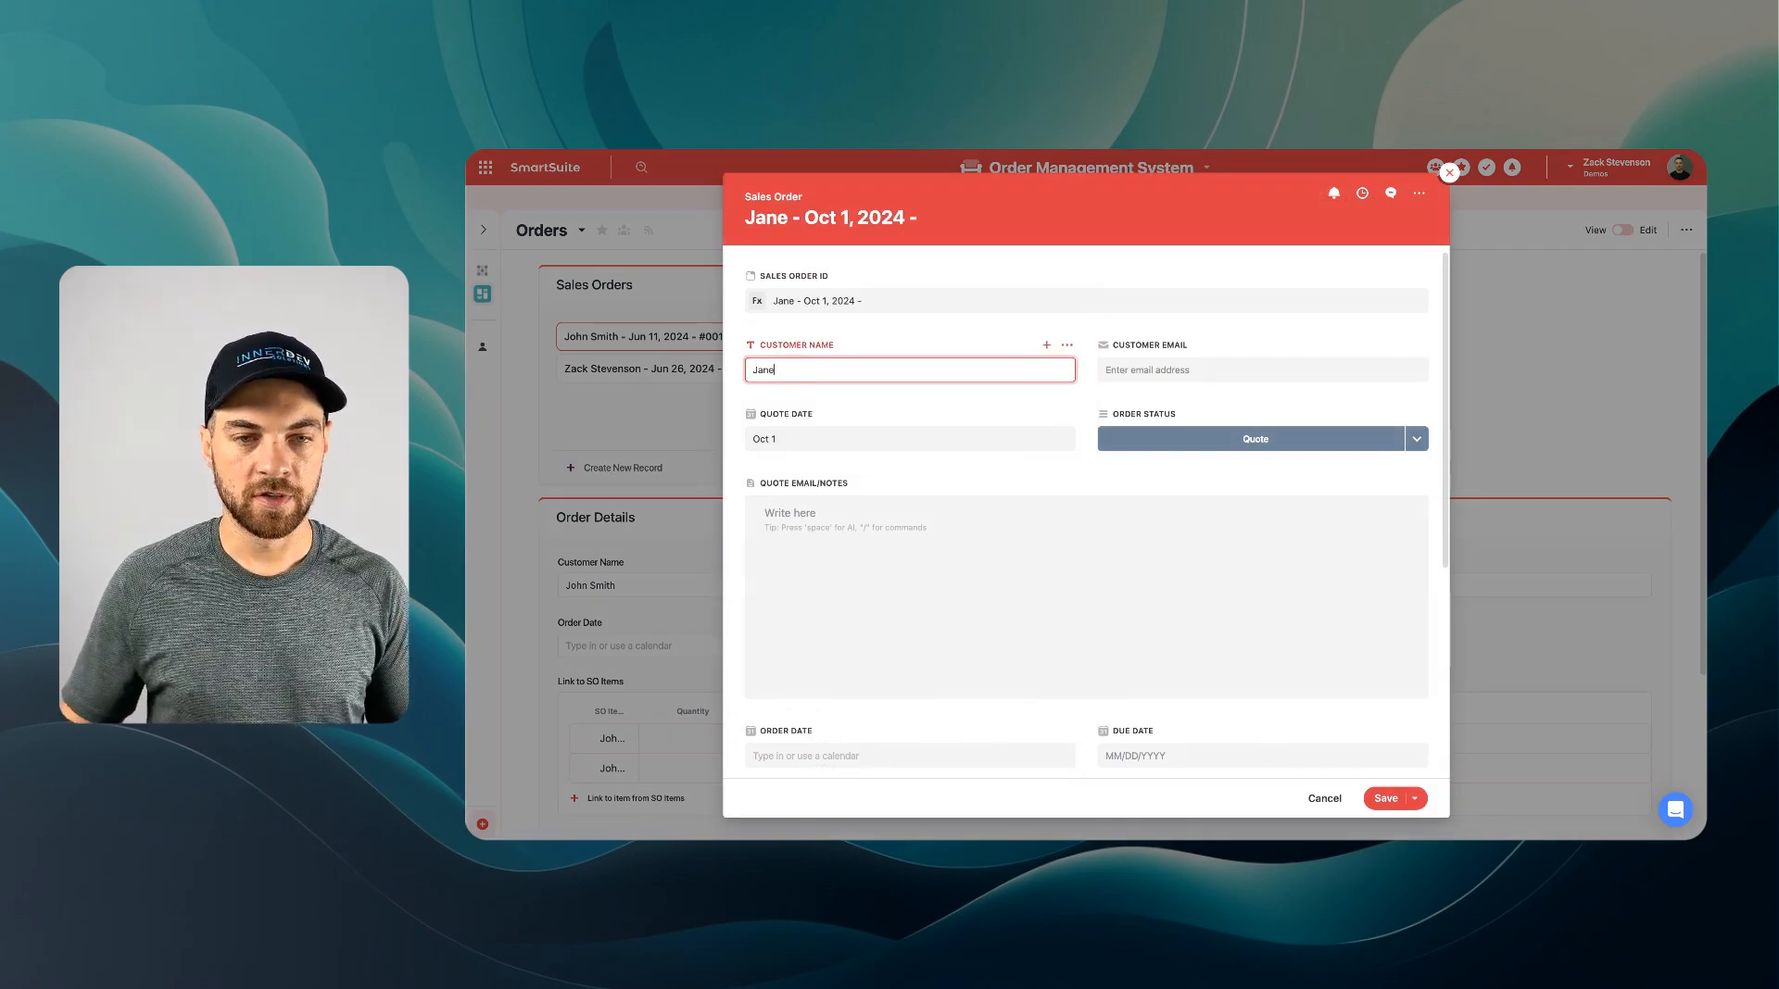
left_click(1386, 800)
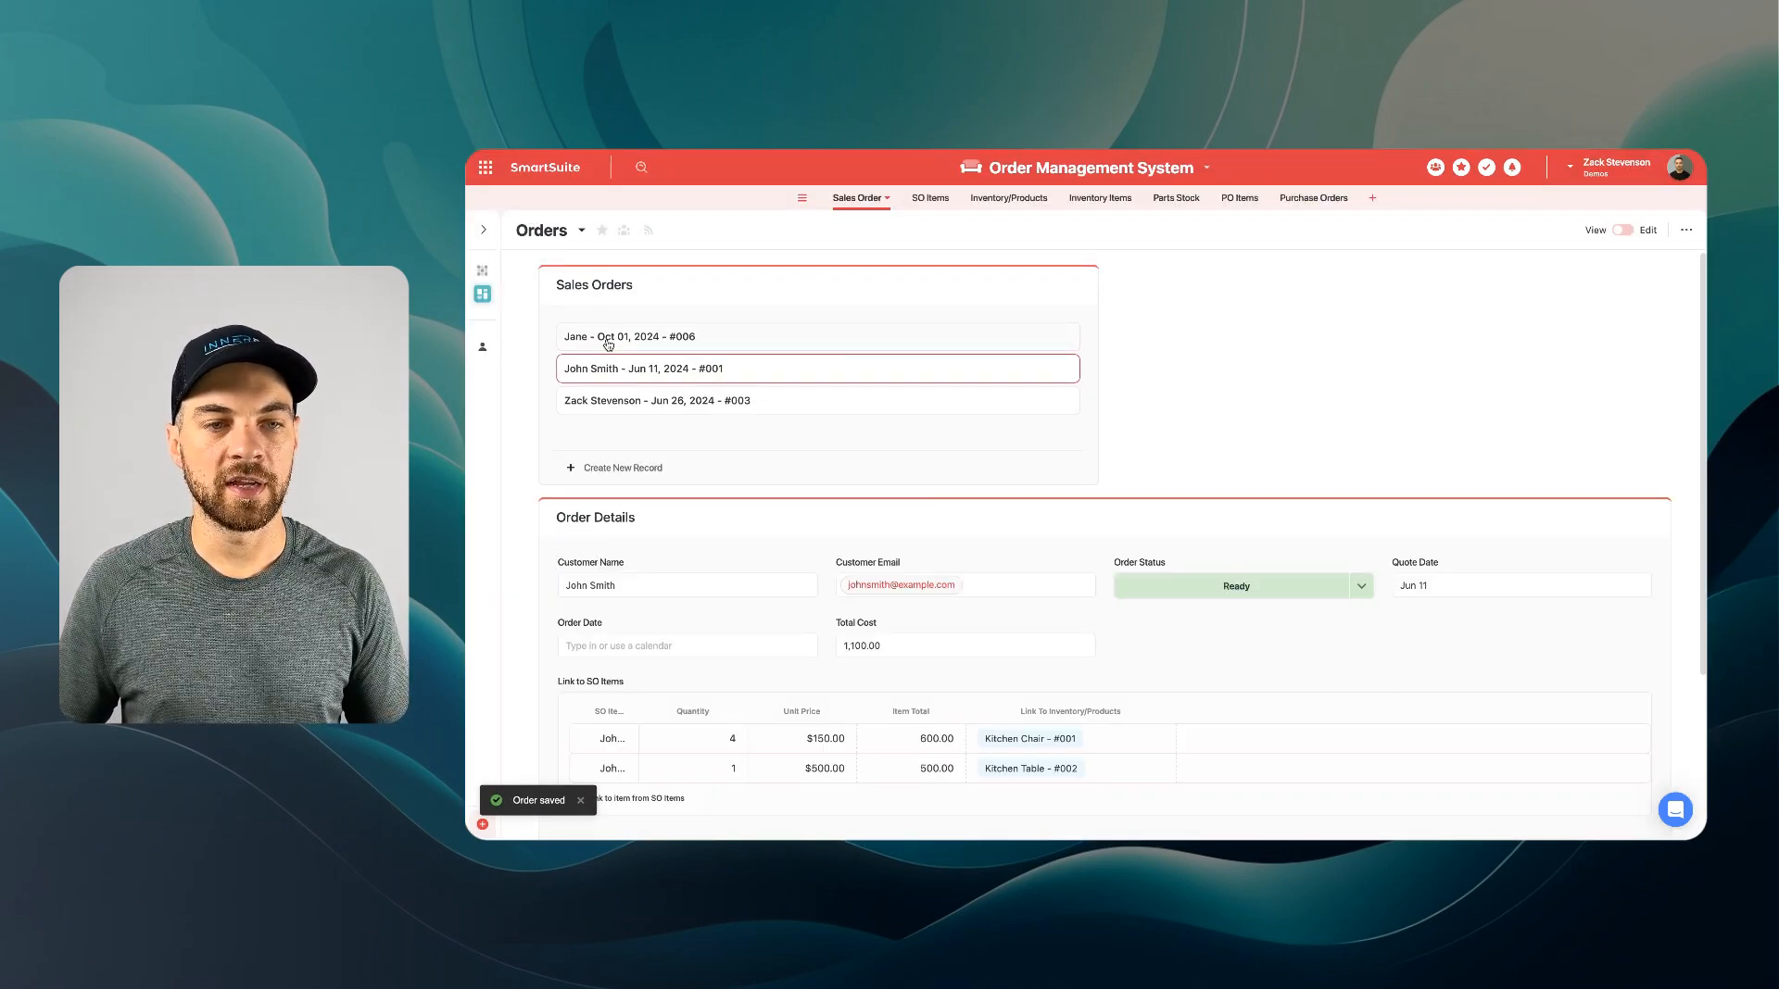
left_click(608, 340)
Step: Create an SO item for the new order linked to the Kitchen Chair product with quantity 8, and save it
scroll(744, 504, "down", 2)
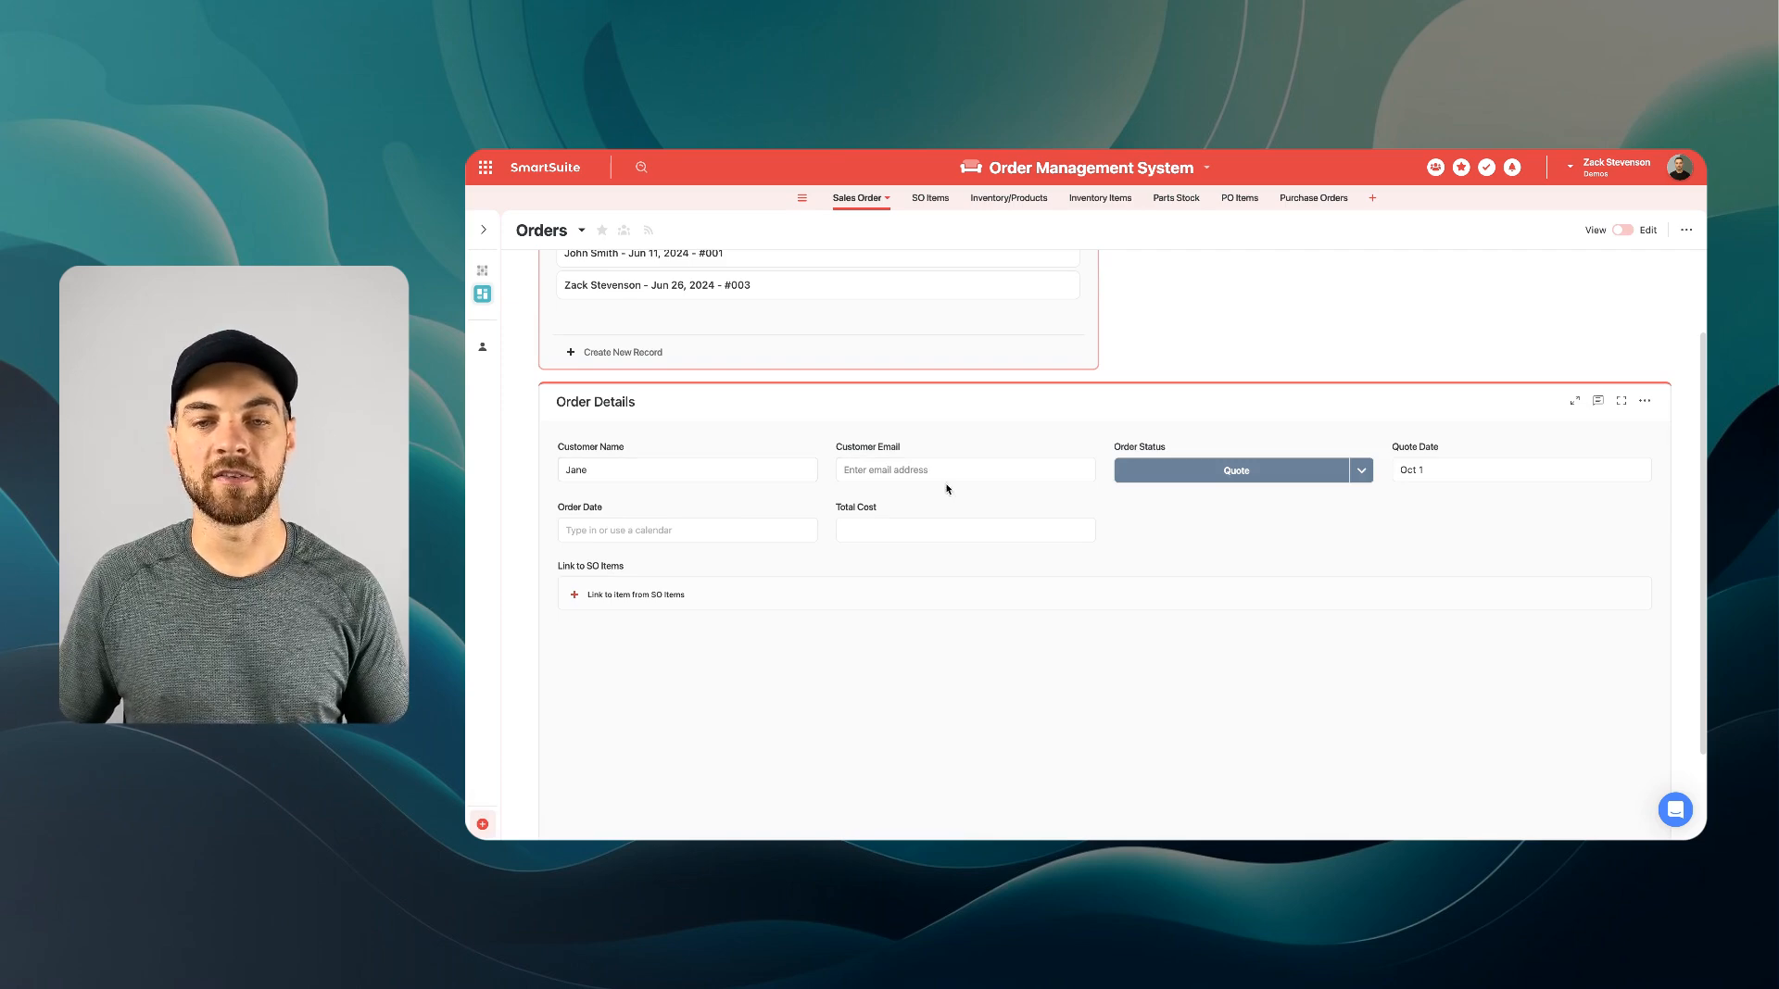
scroll(648, 470, "down", 2)
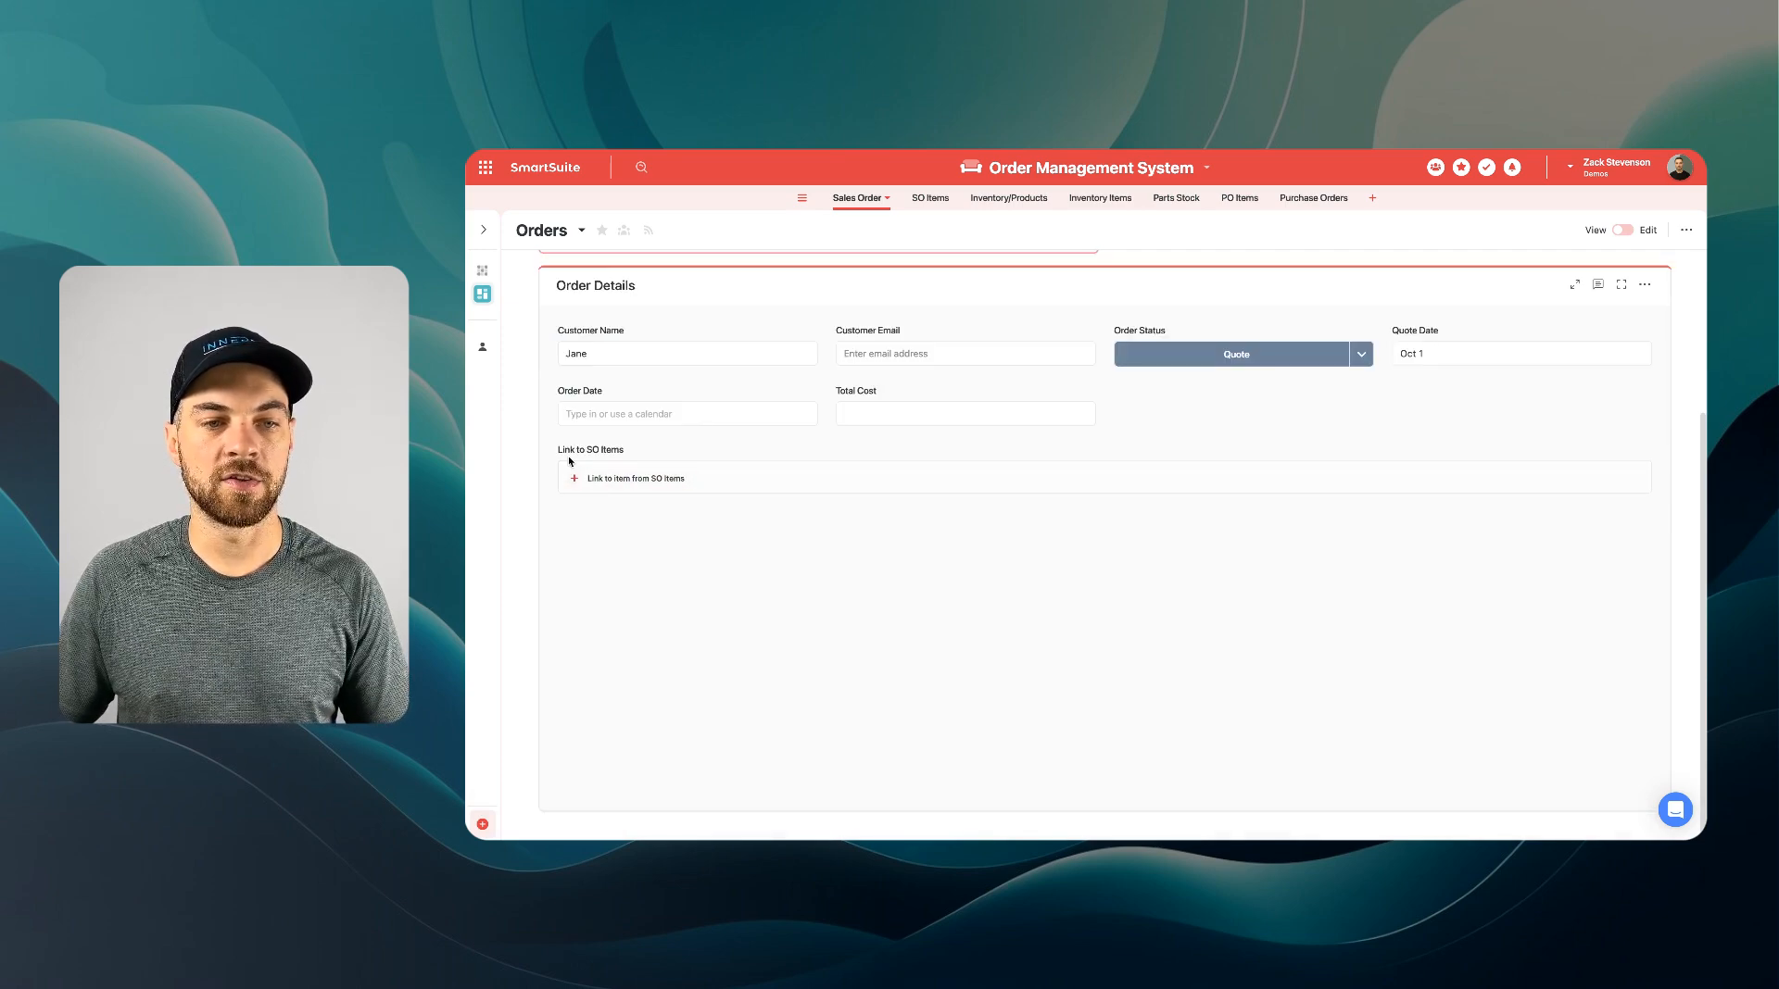
left_click(602, 479)
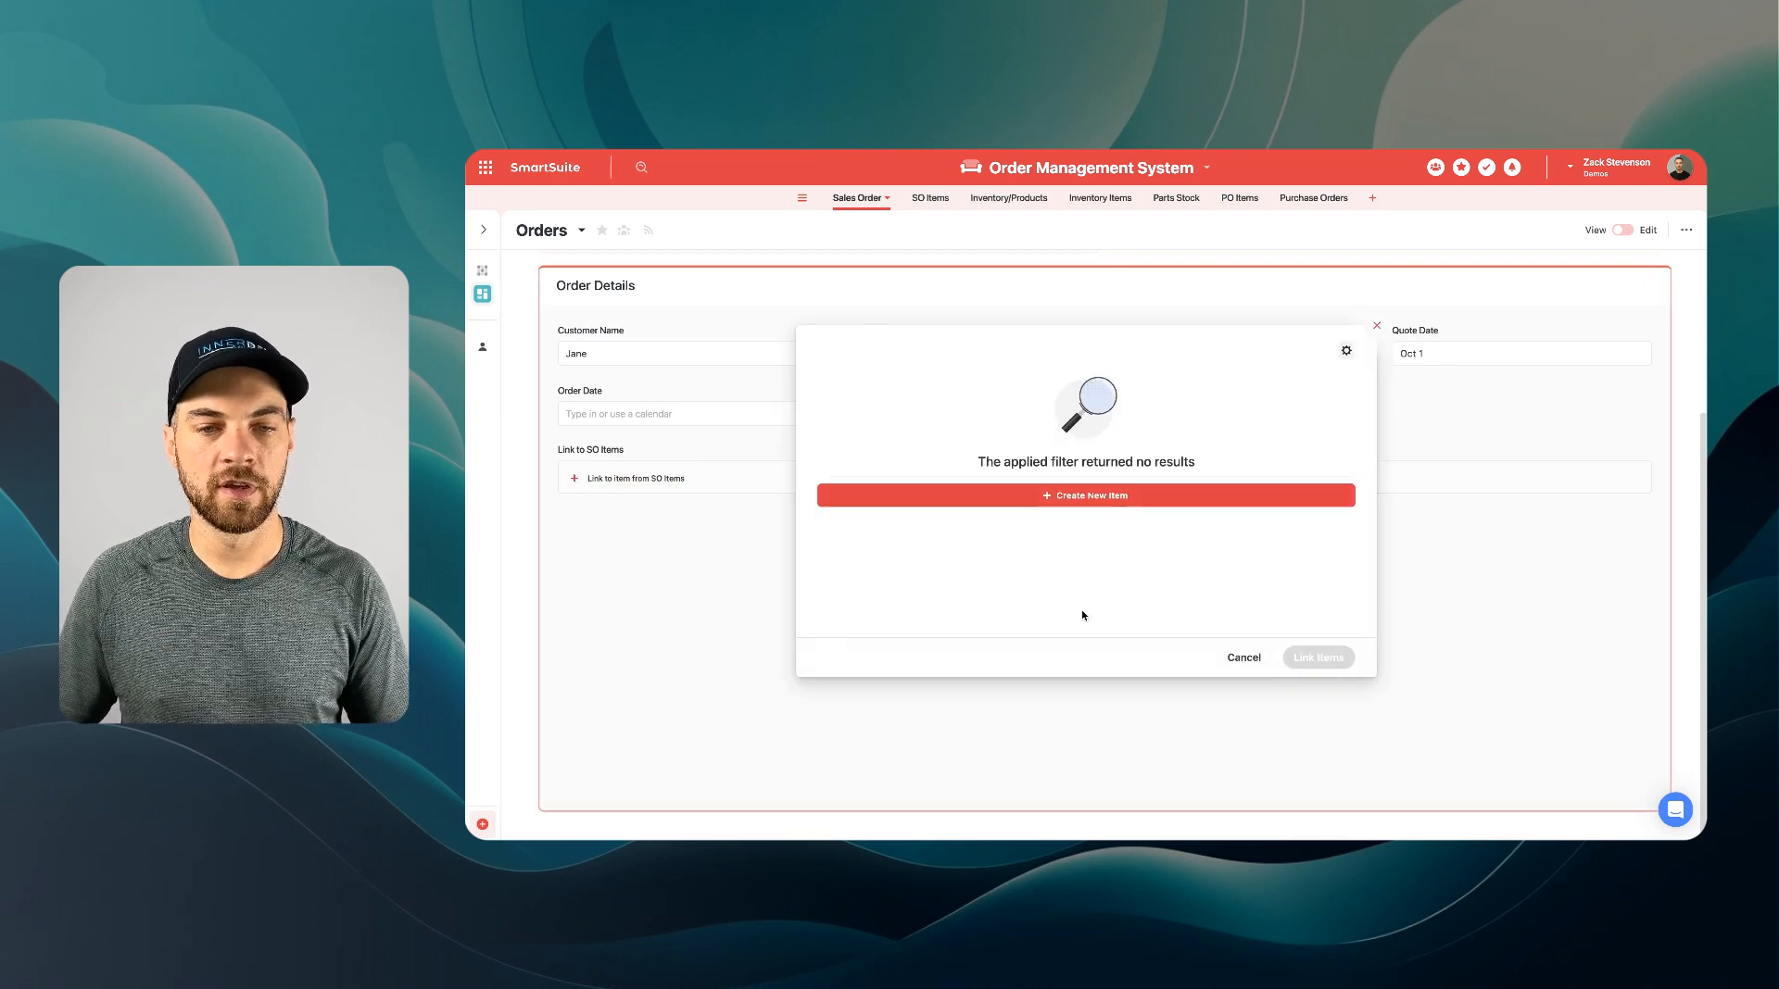
left_click(1126, 496)
scroll(1124, 496, "down", 3)
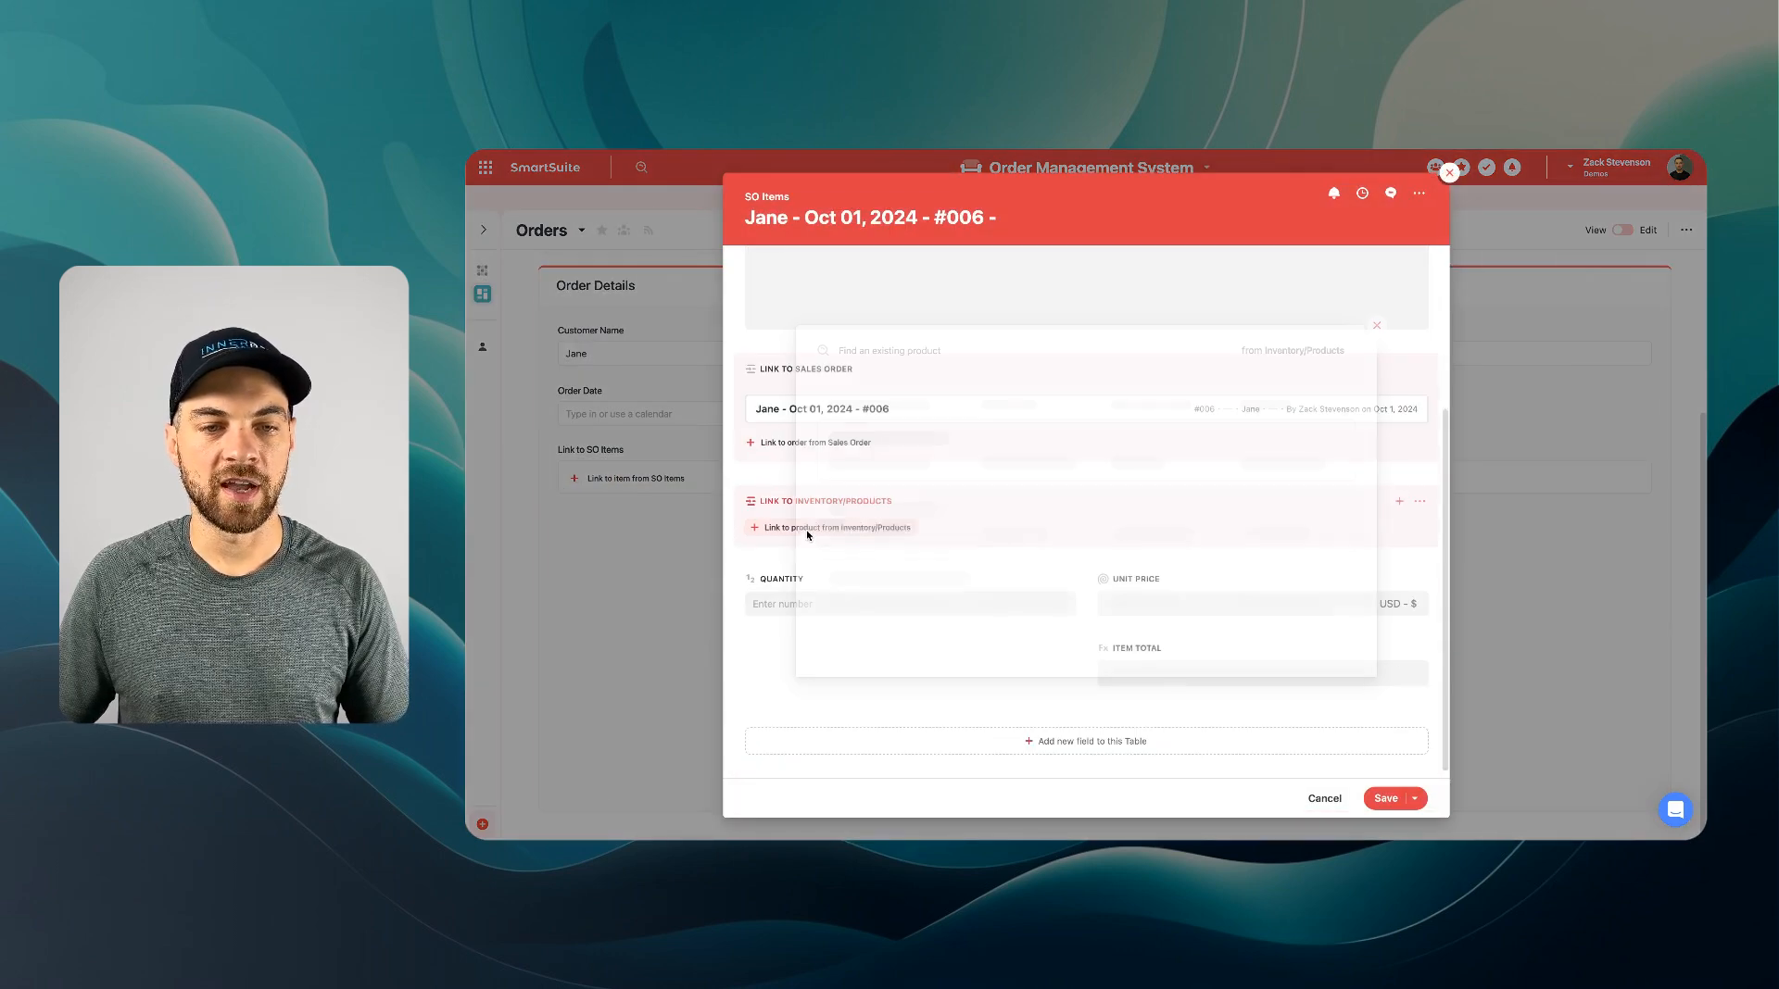
left_click(808, 529)
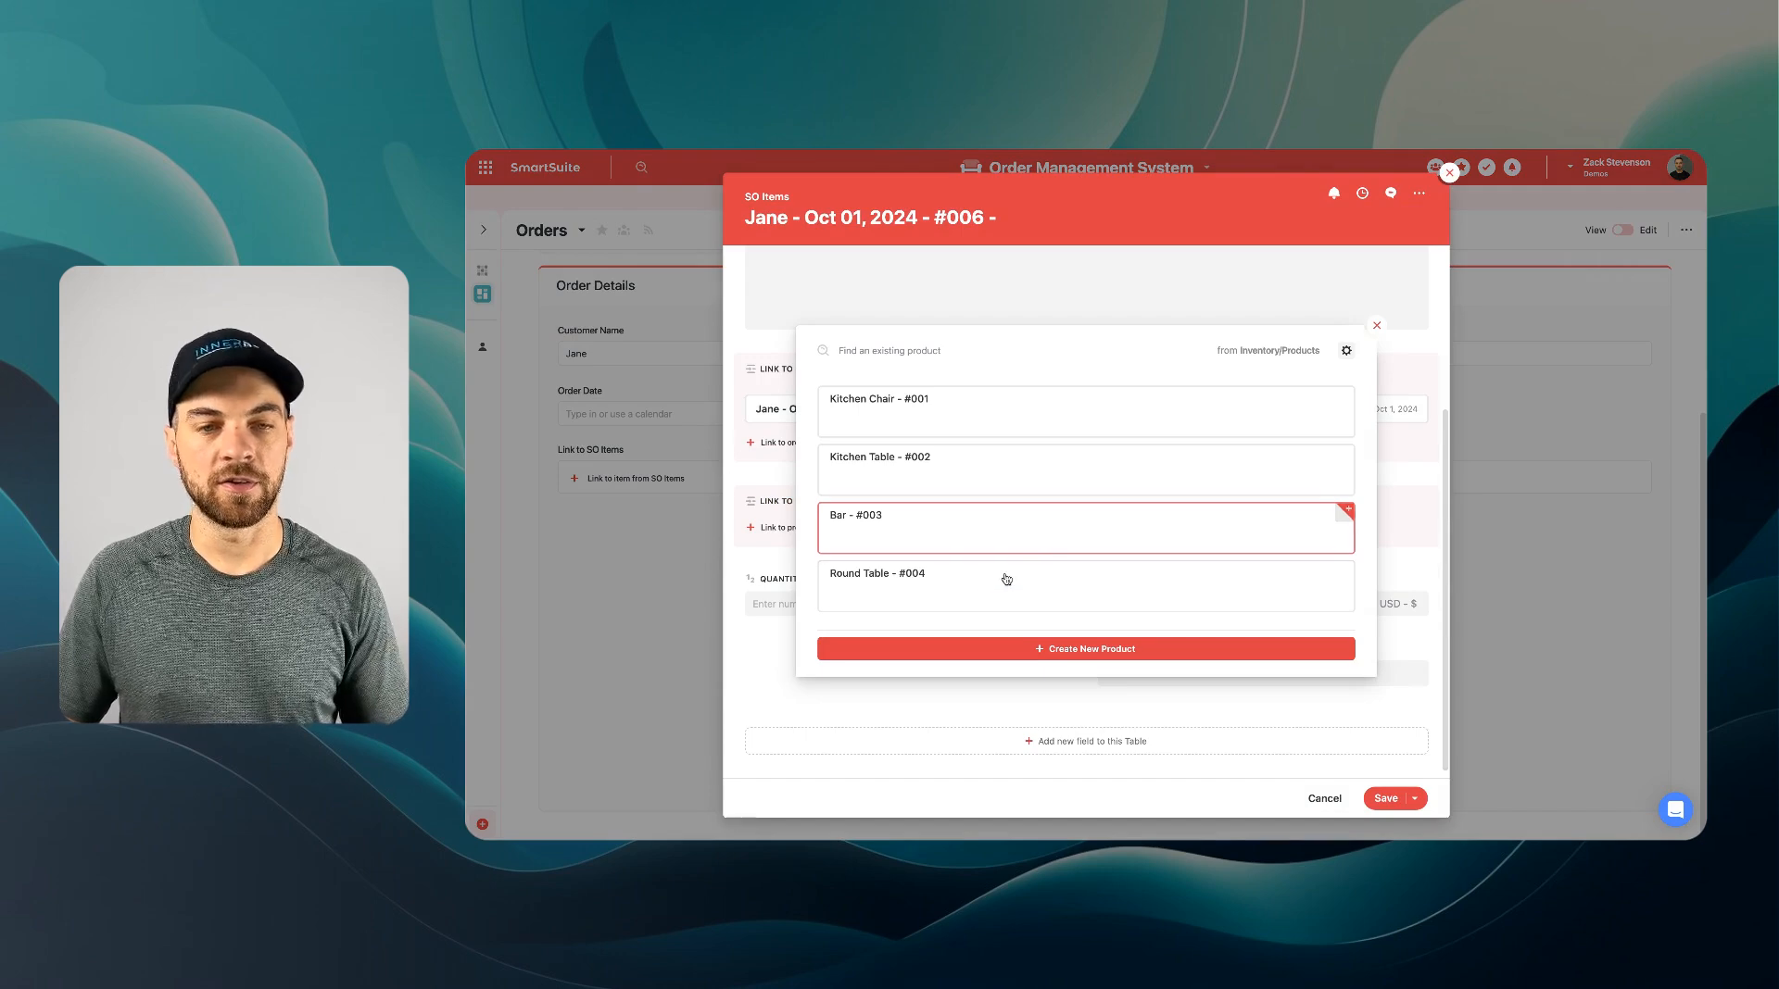
left_click(876, 419)
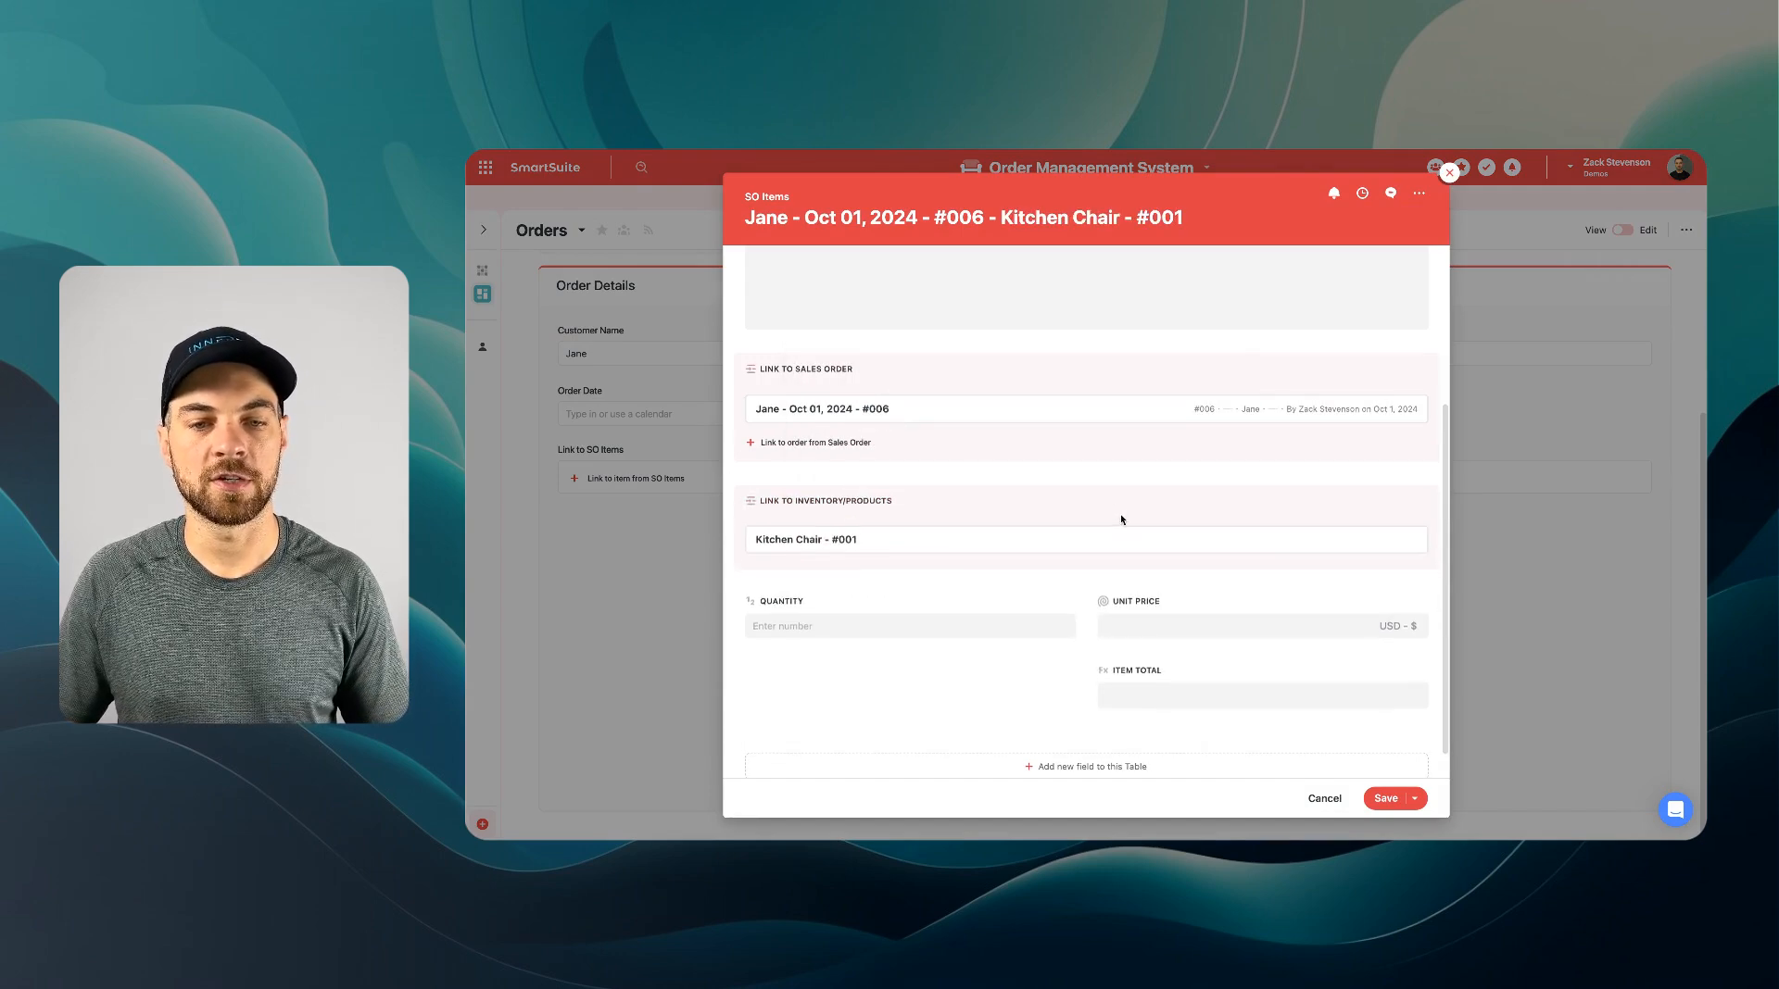
left_click(866, 623)
type("8")
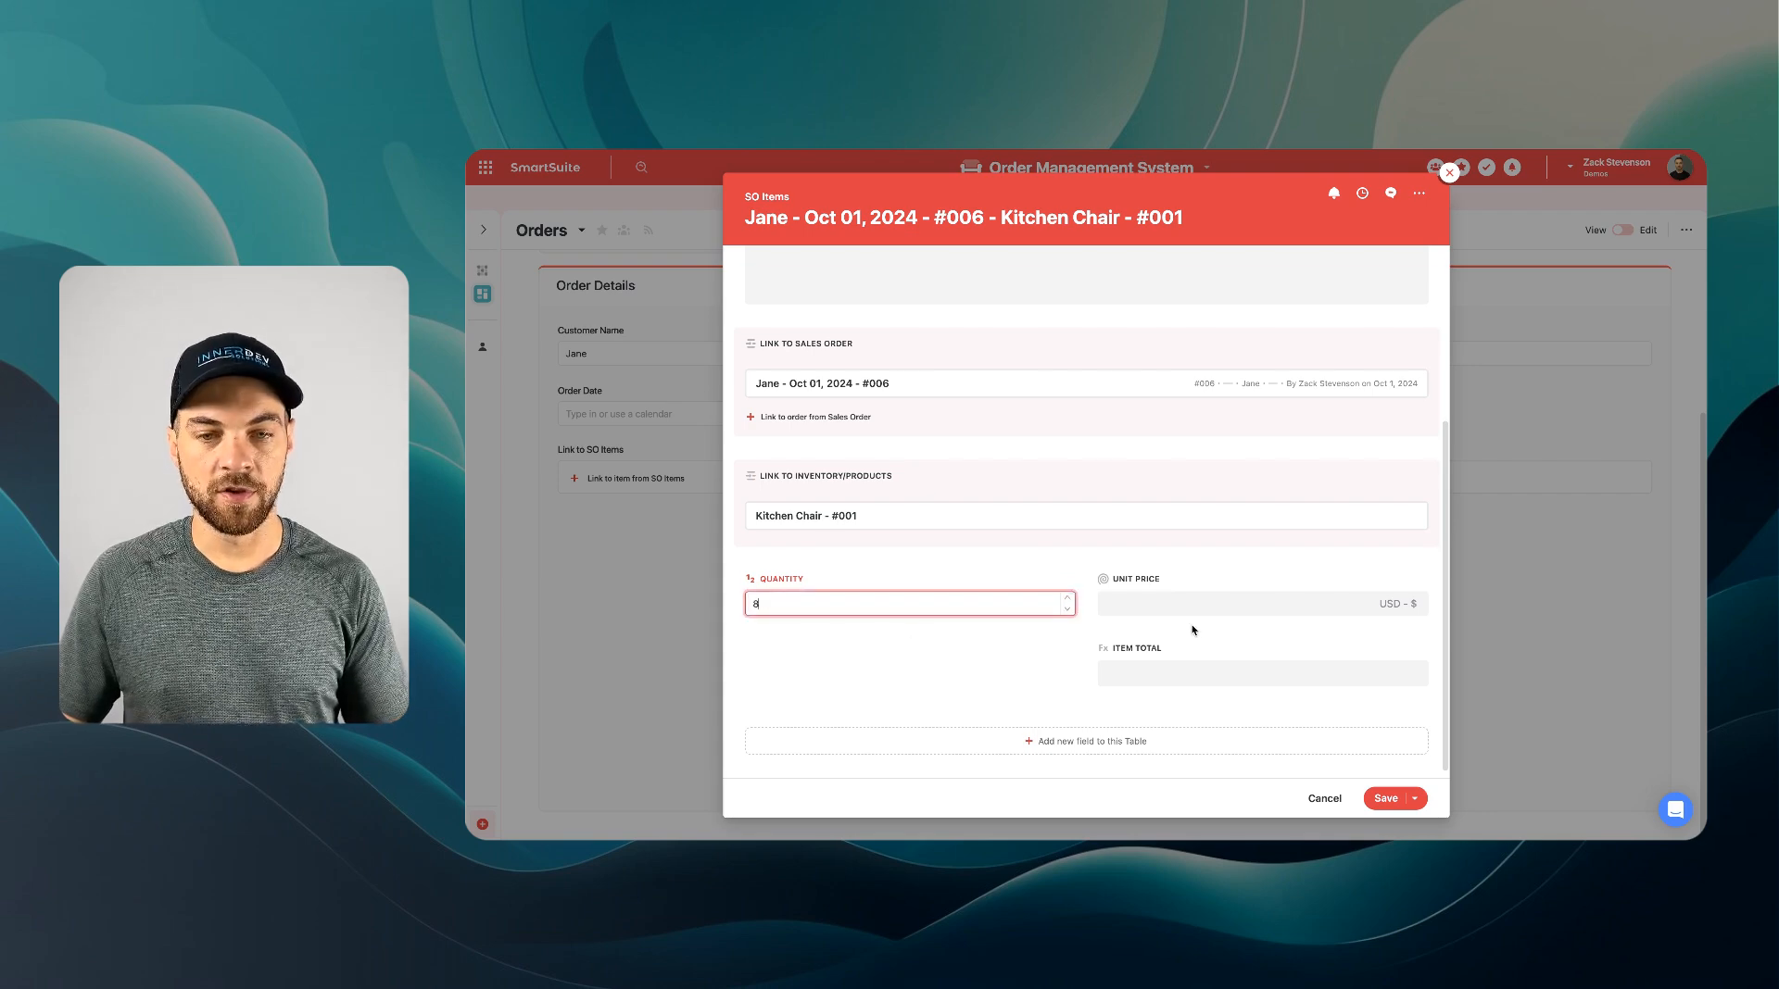
left_click(1386, 798)
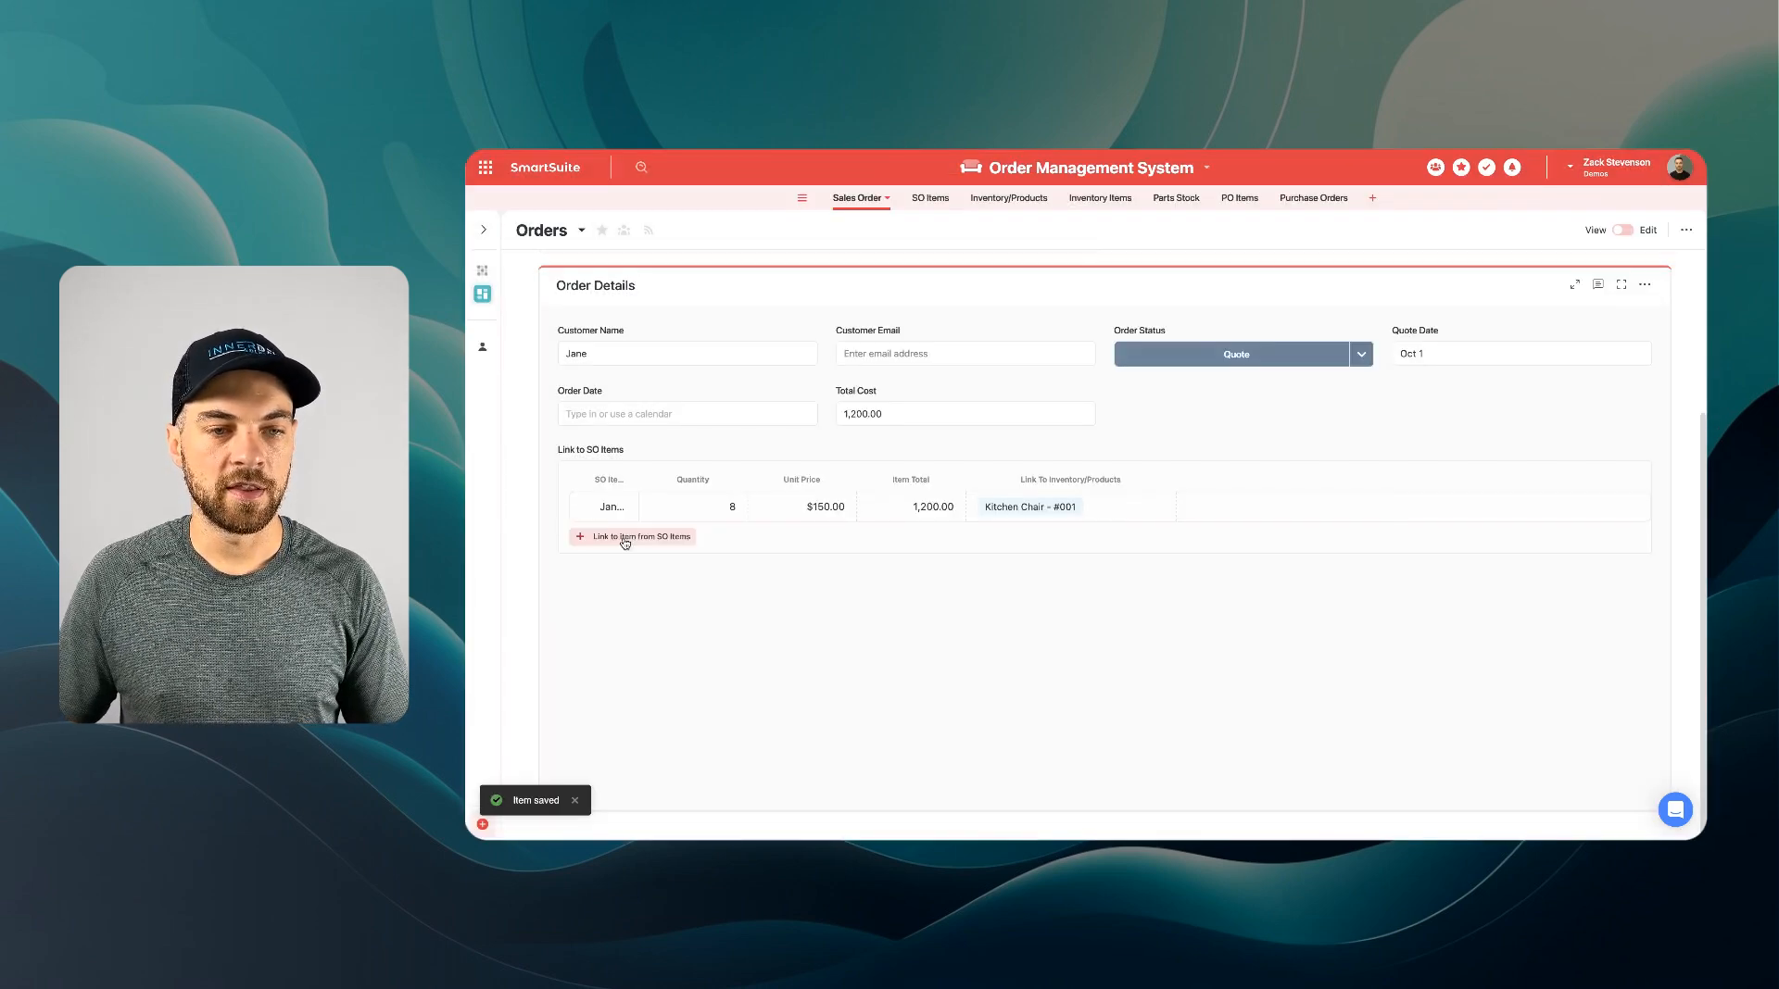
Step: Create and save two more SO items for the order, Bar and Kitchen Table, each with quantity 1
left_click(624, 537)
left_click(1098, 498)
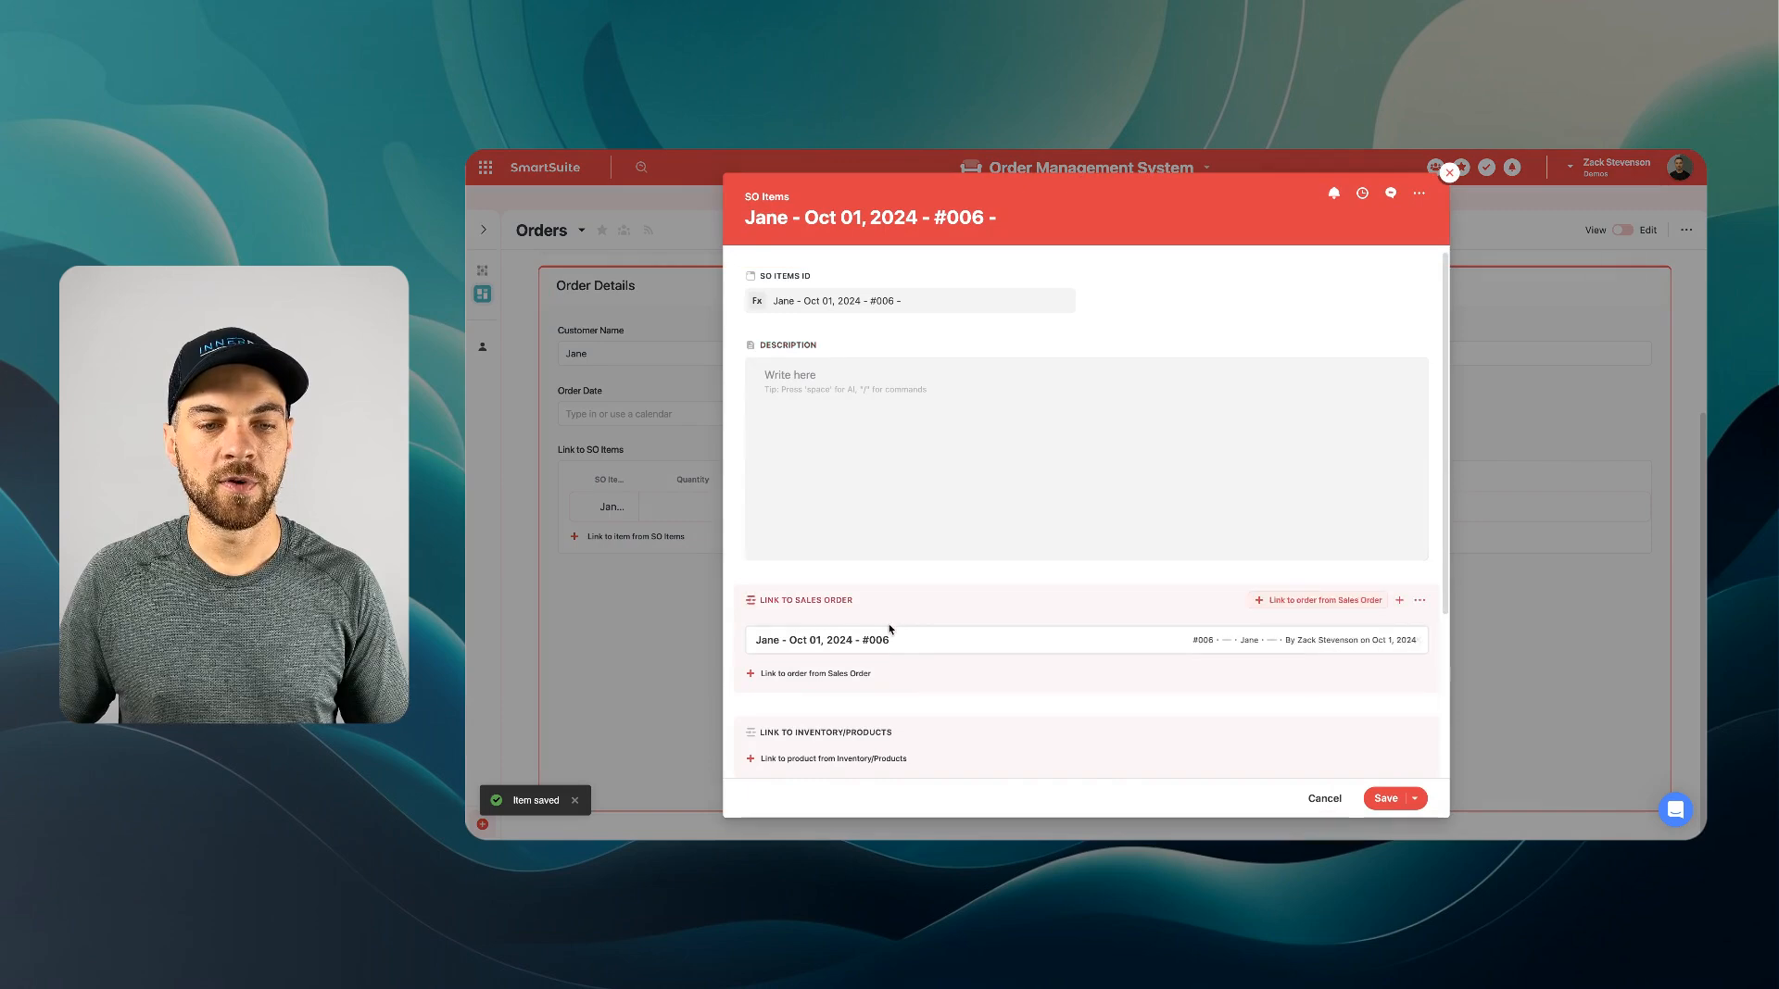
scroll(880, 630, "down", 3)
left_click(834, 633)
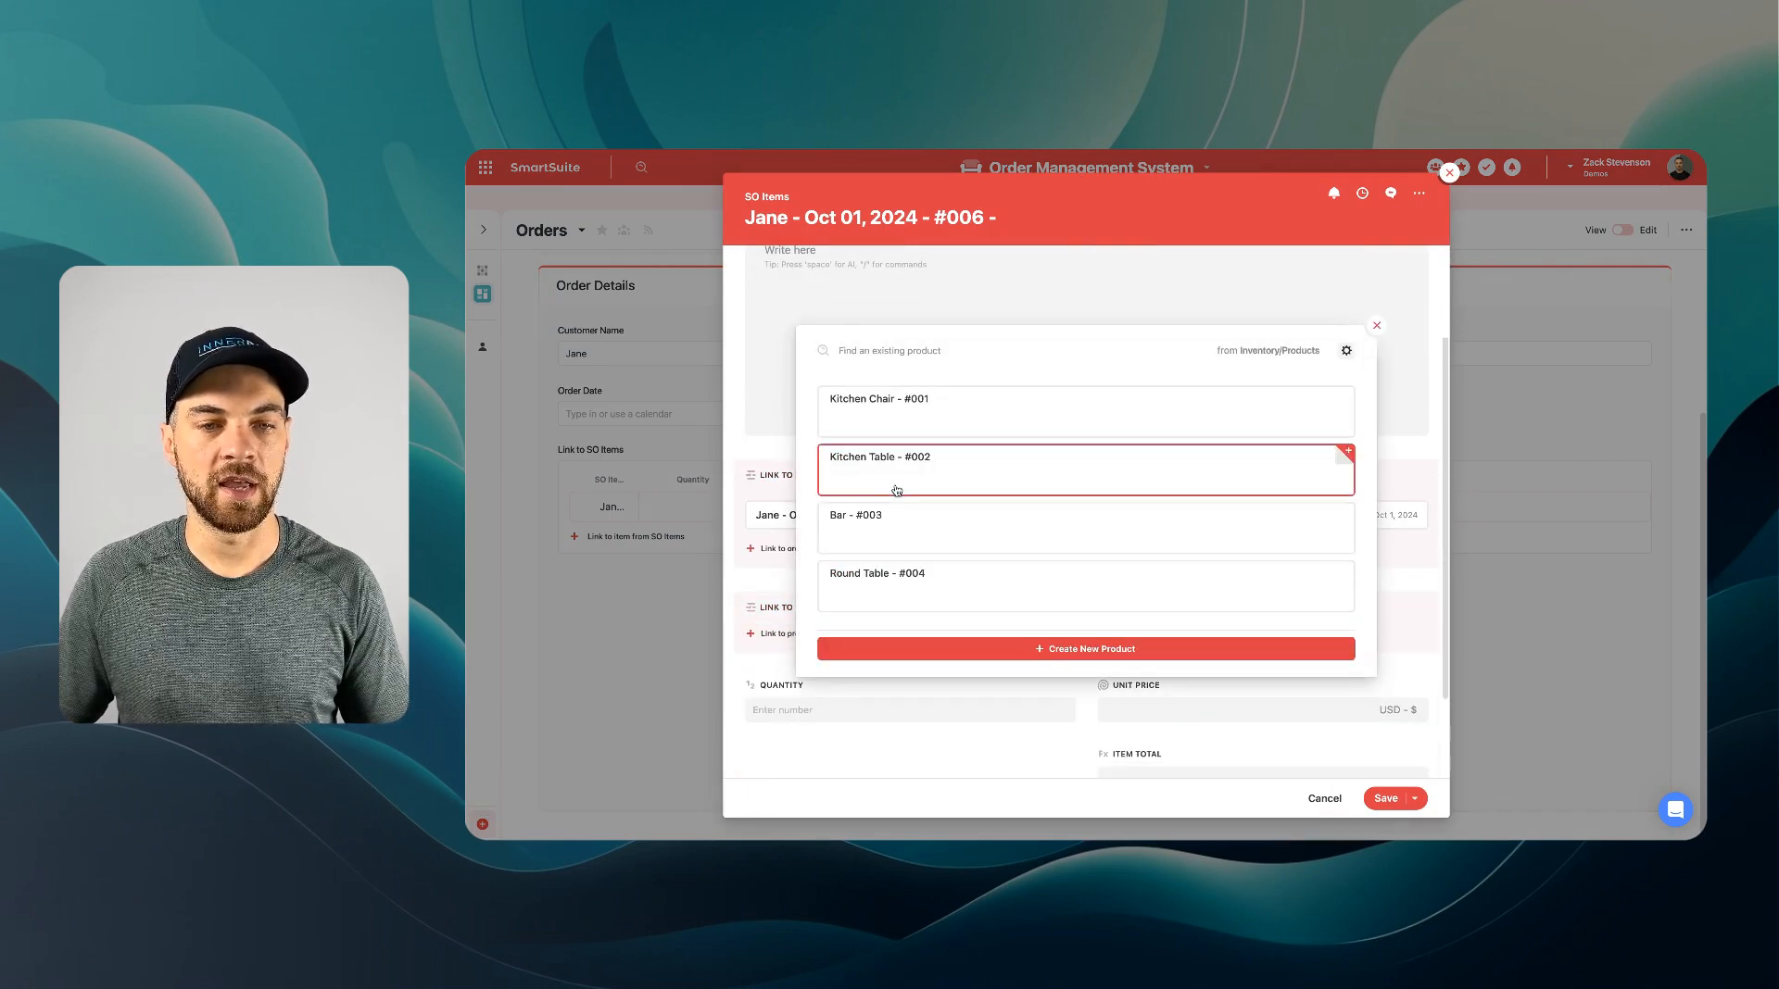
left_click(884, 526)
scroll(873, 666, "down", 2)
left_click(862, 650)
type("1")
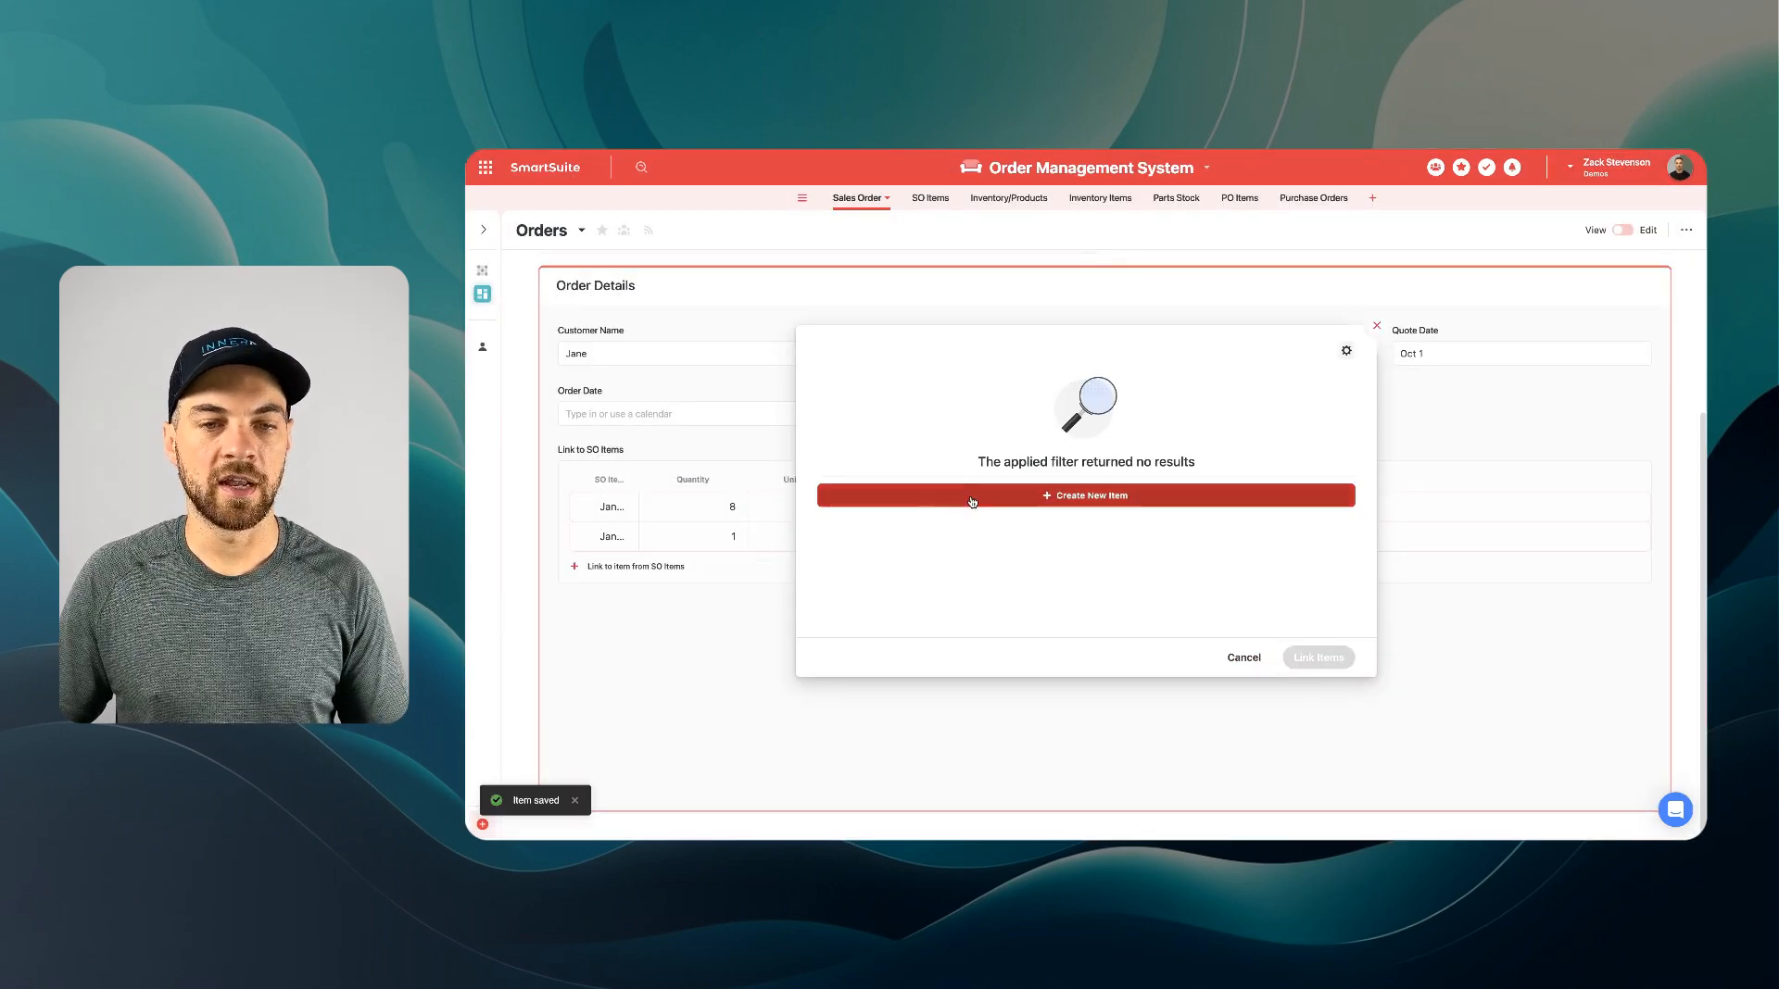
left_click(1096, 492)
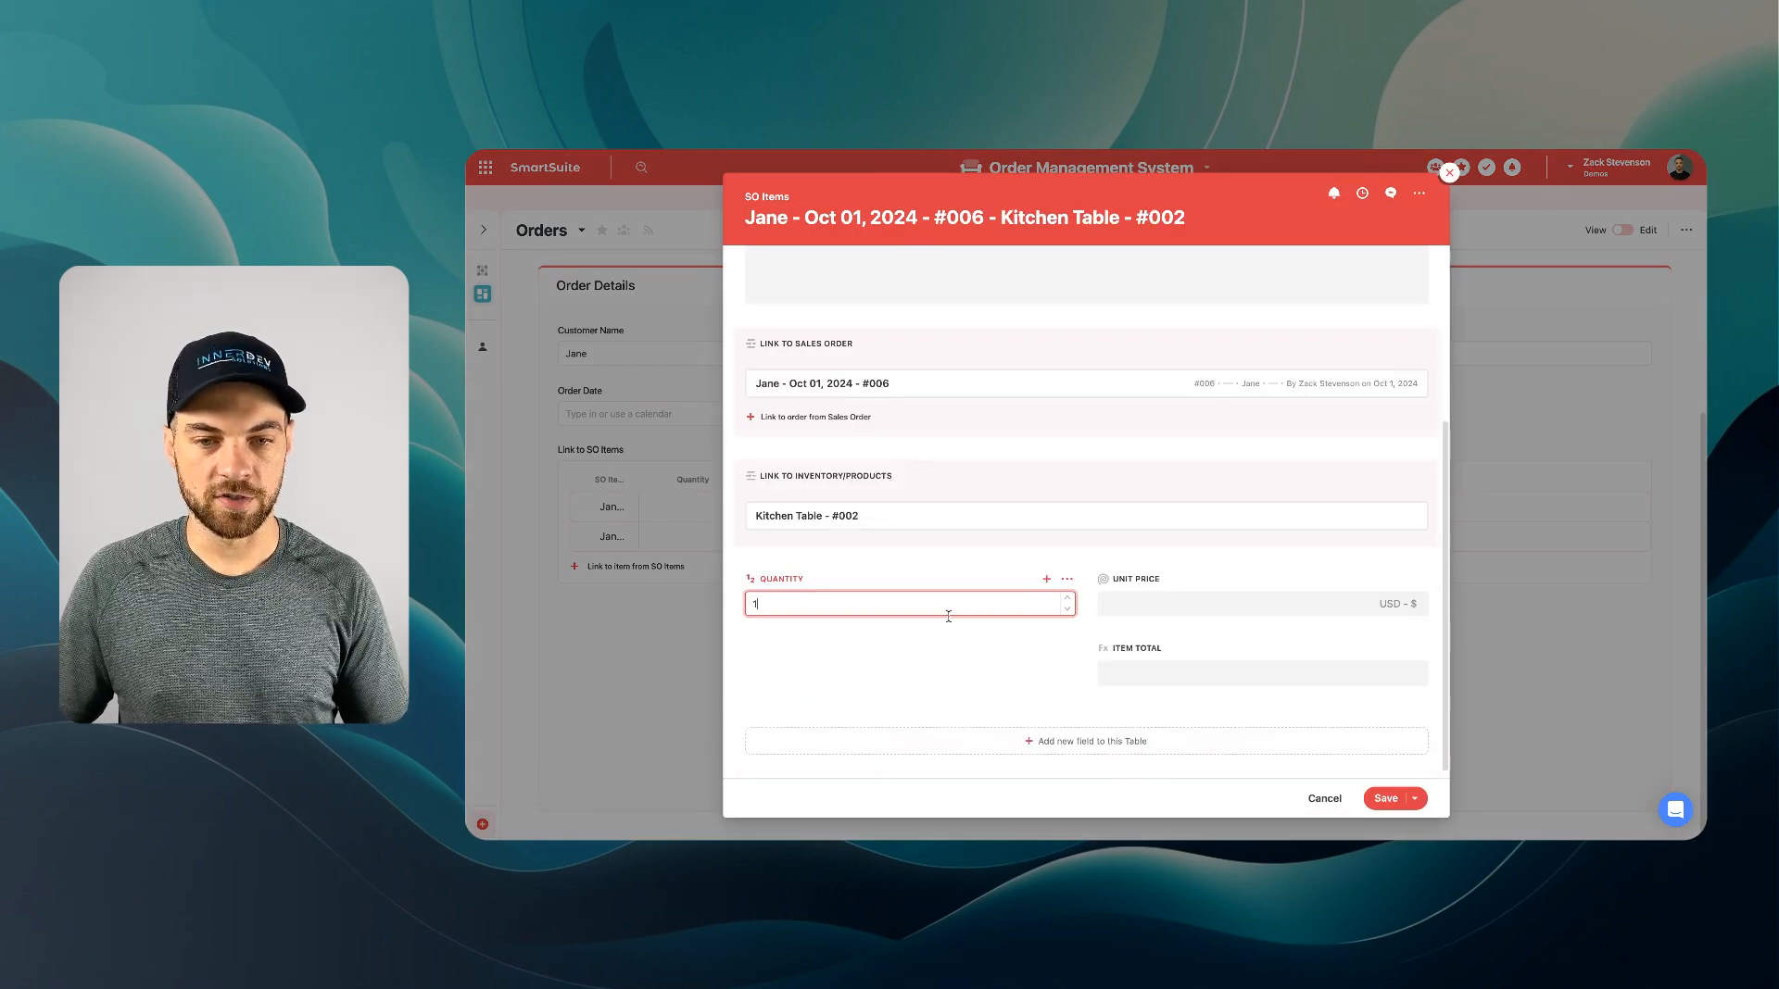
left_click(1387, 798)
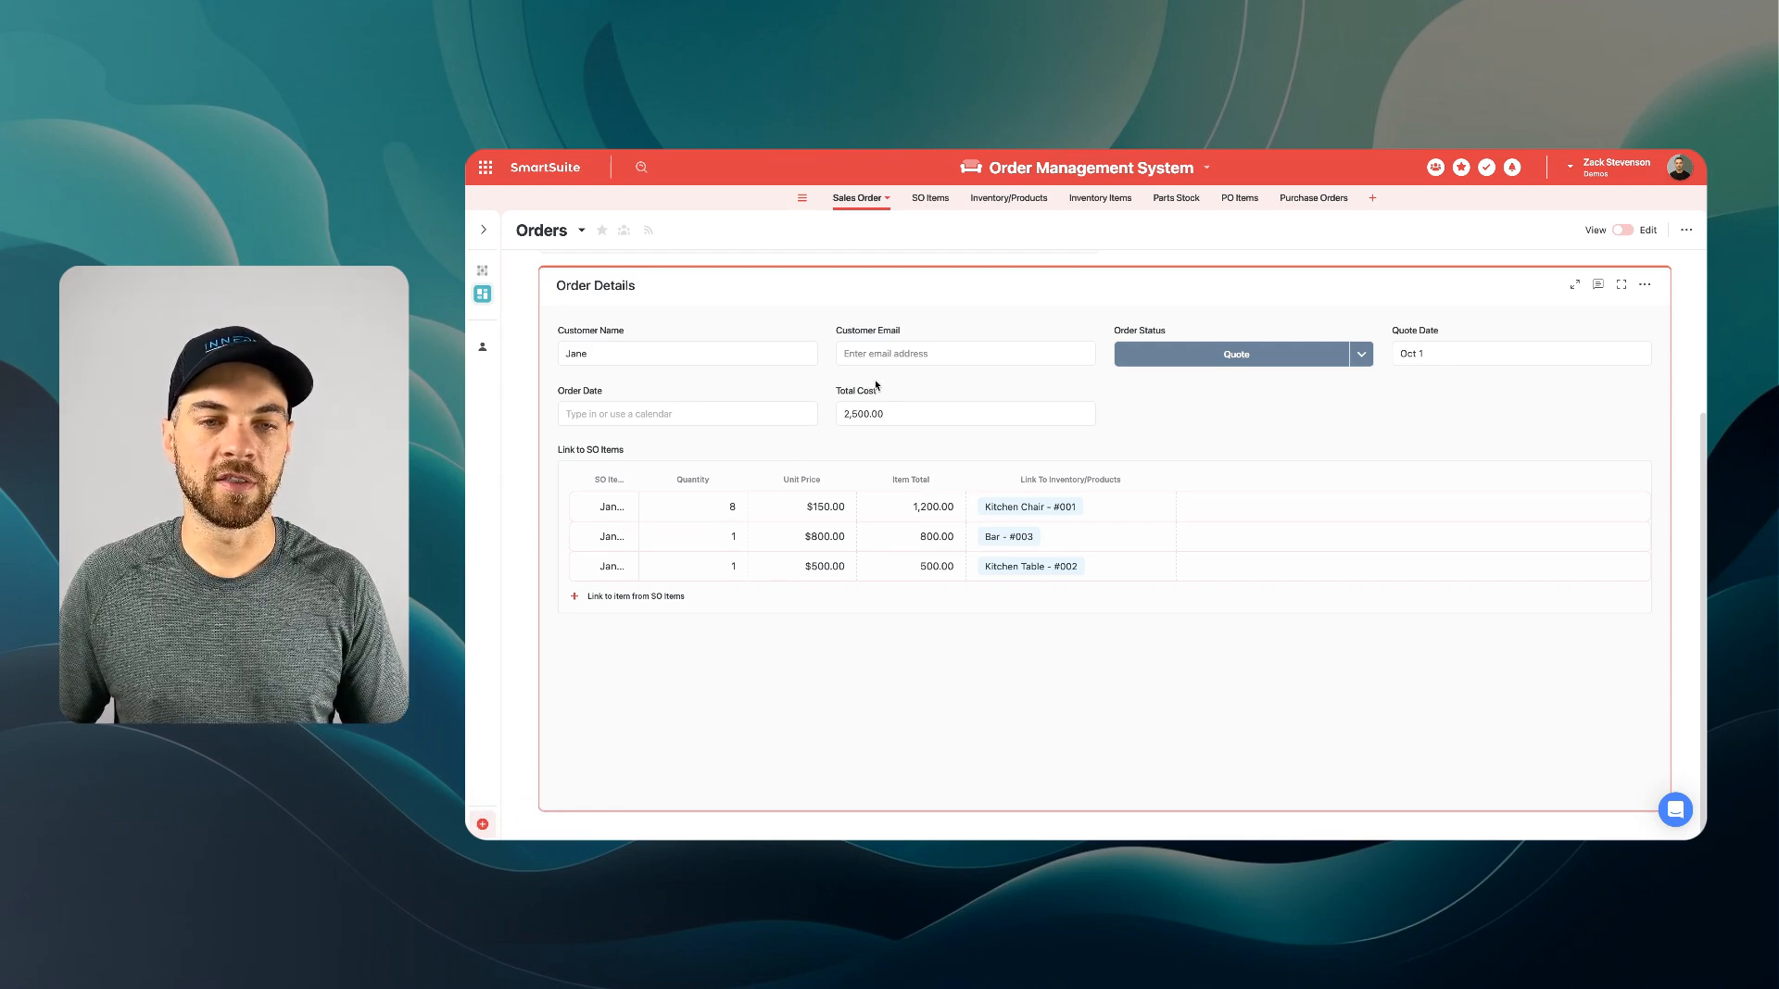
Step: Add the customer's last name to the Customer Name field in Order Details
left_click(700, 354)
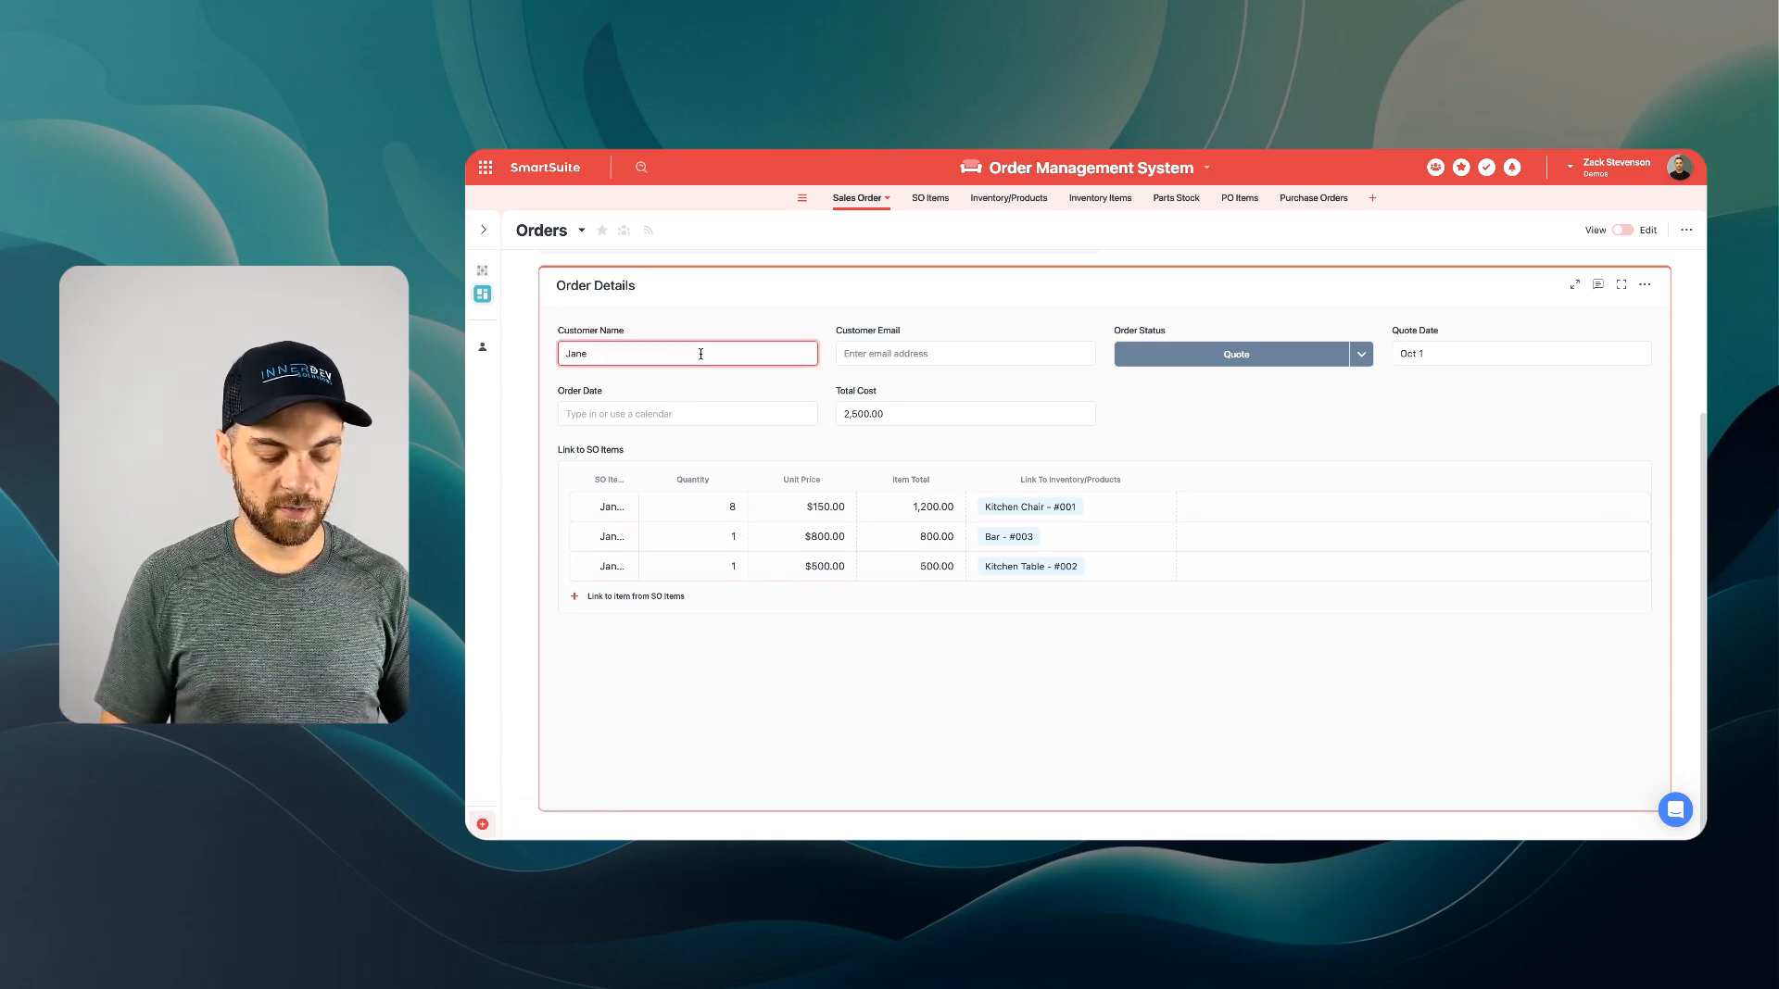
type("Doe")
left_click(1070, 353)
Step: Set the new order's Order Date to October 1, 2024 and its Order Status to In Process
left_click(619, 415)
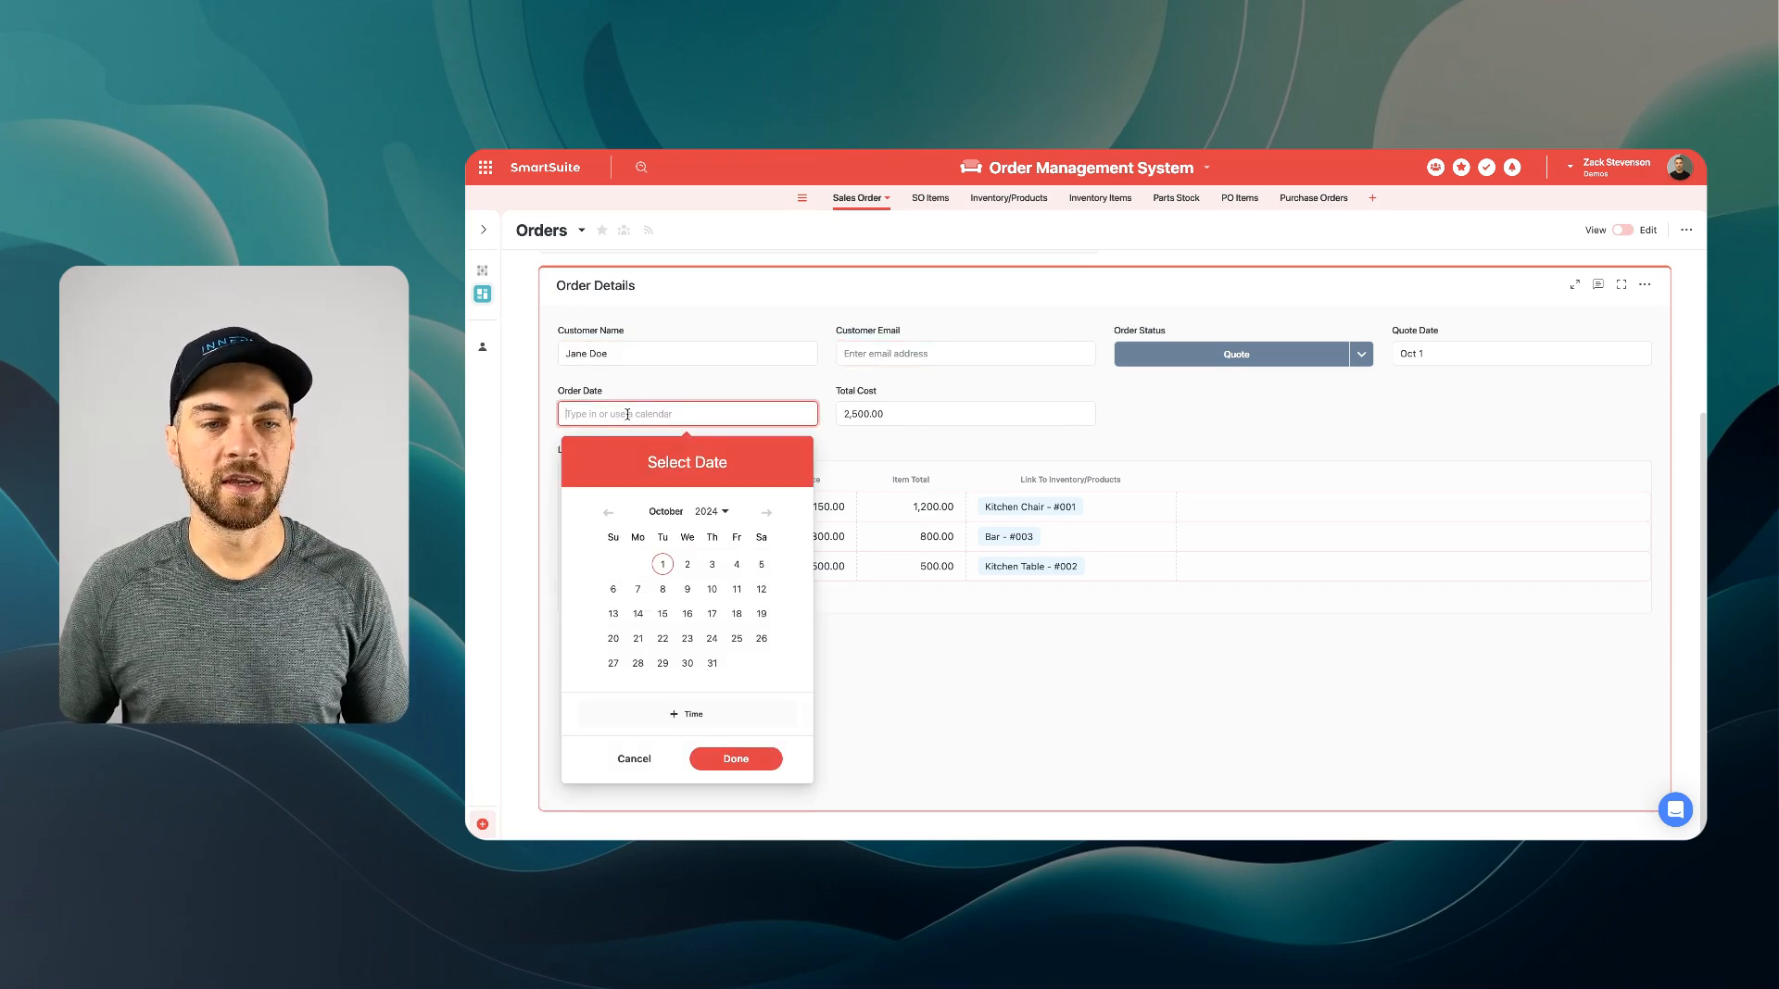
left_click(663, 563)
left_click(741, 776)
left_click(1362, 356)
left_click(1281, 451)
Step: Check the new order in the Sales Order table's Grid View, opening its full record and closing it without changes
scroll(829, 488, "up", 3)
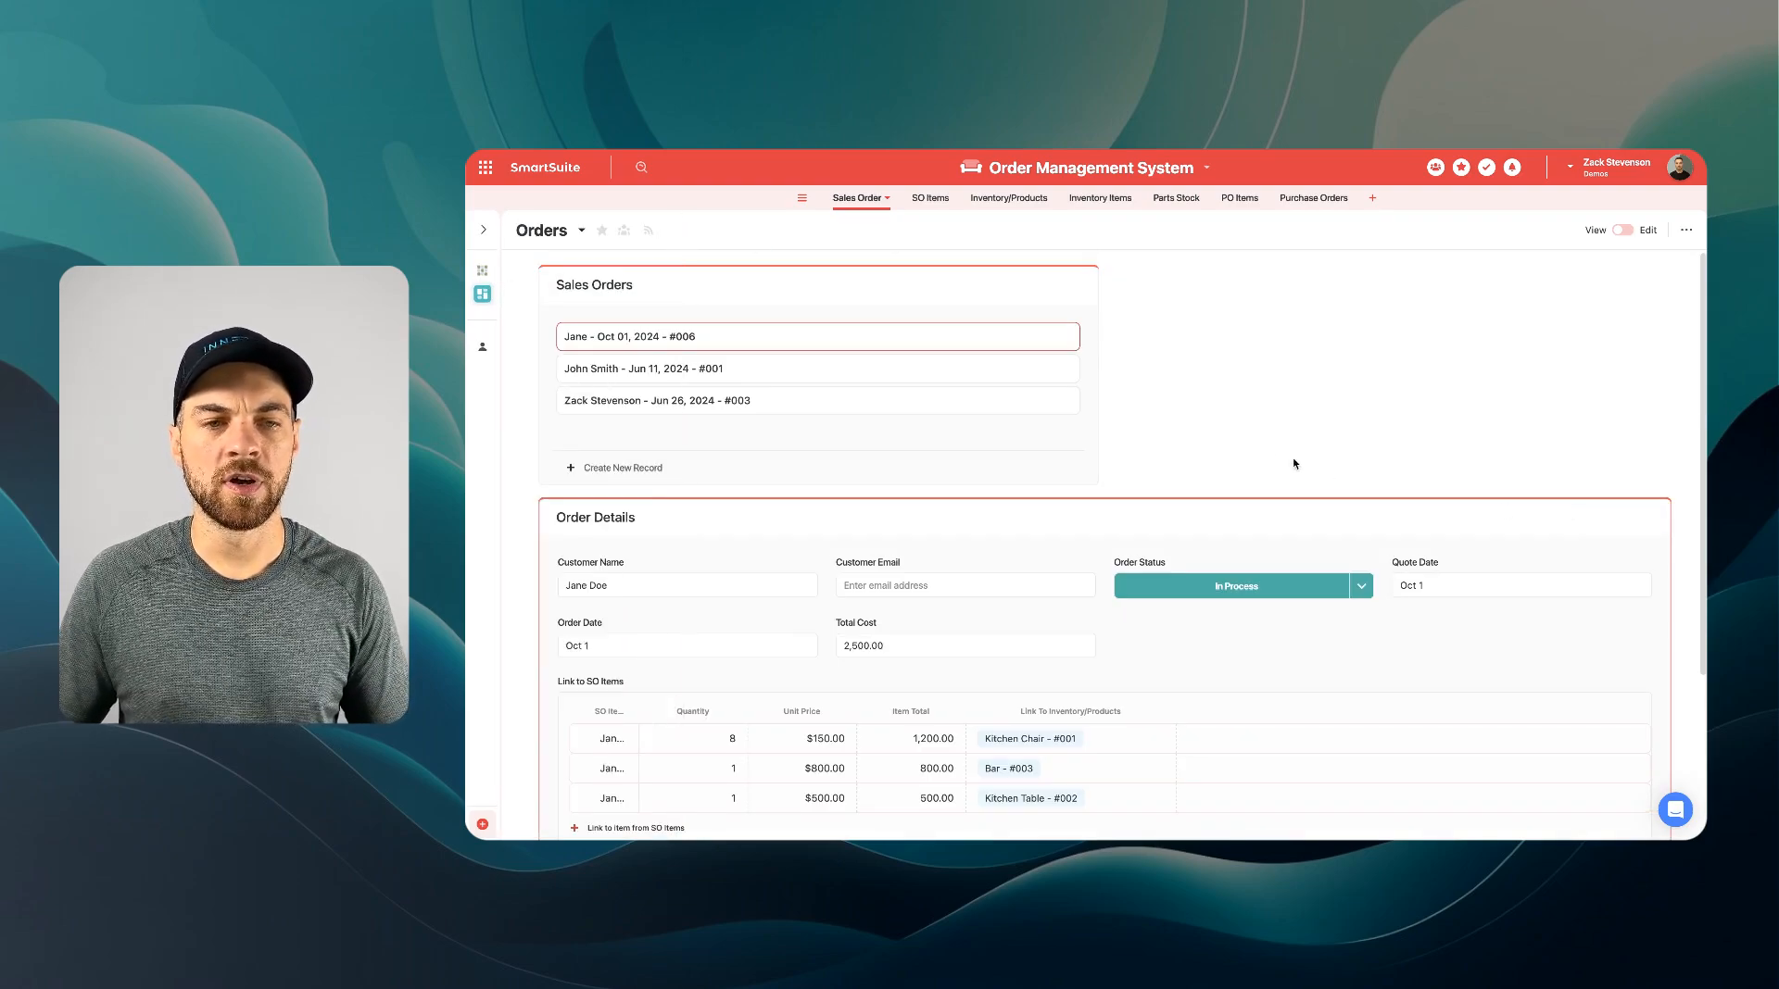
left_click(535, 267)
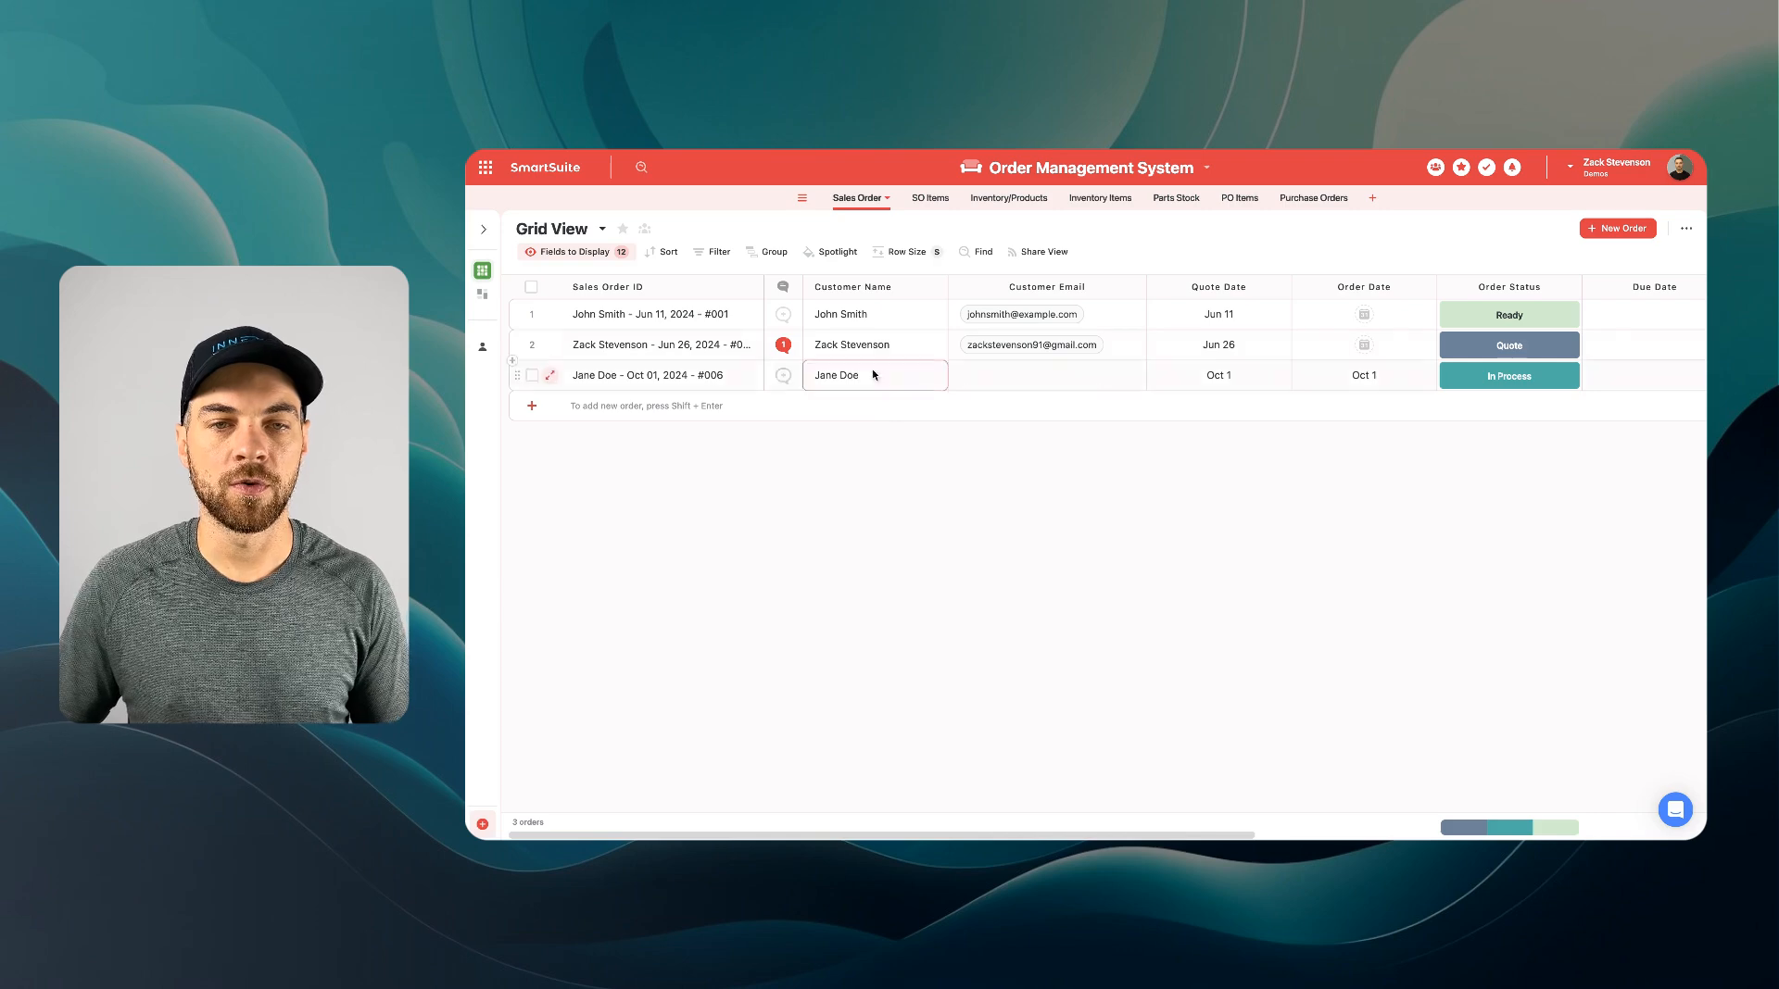
left_click(921, 198)
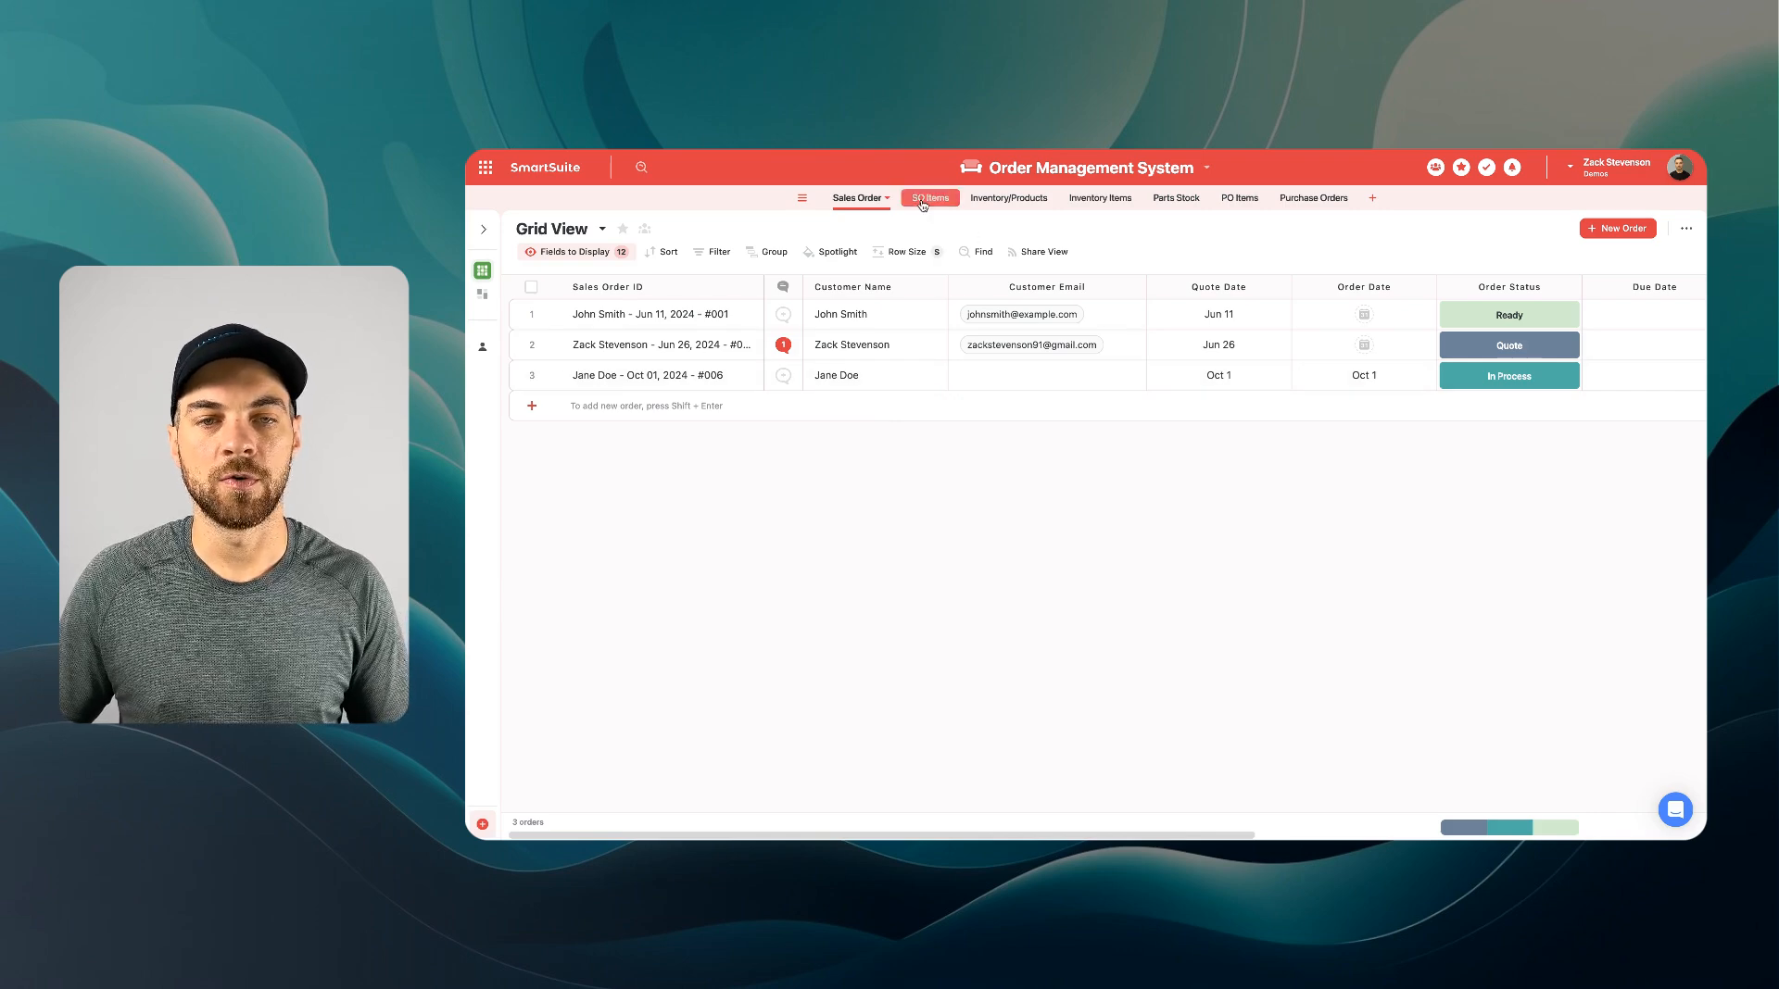
left_click(842, 199)
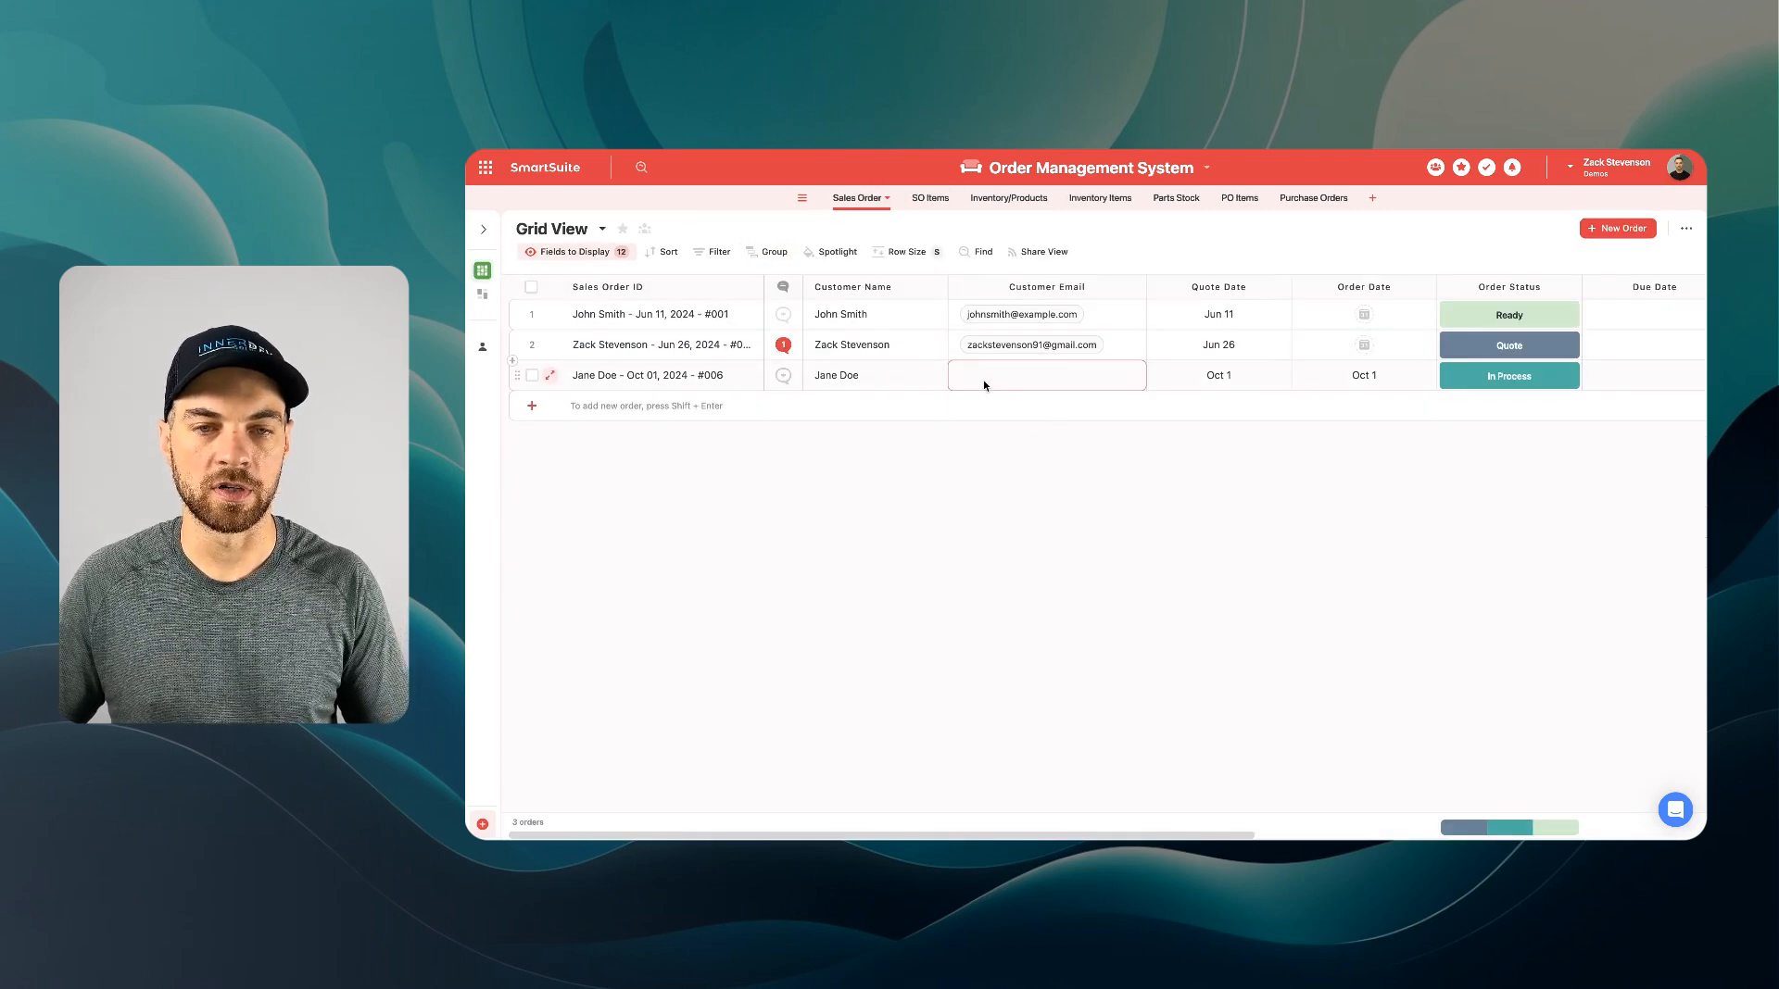
left_click(549, 375)
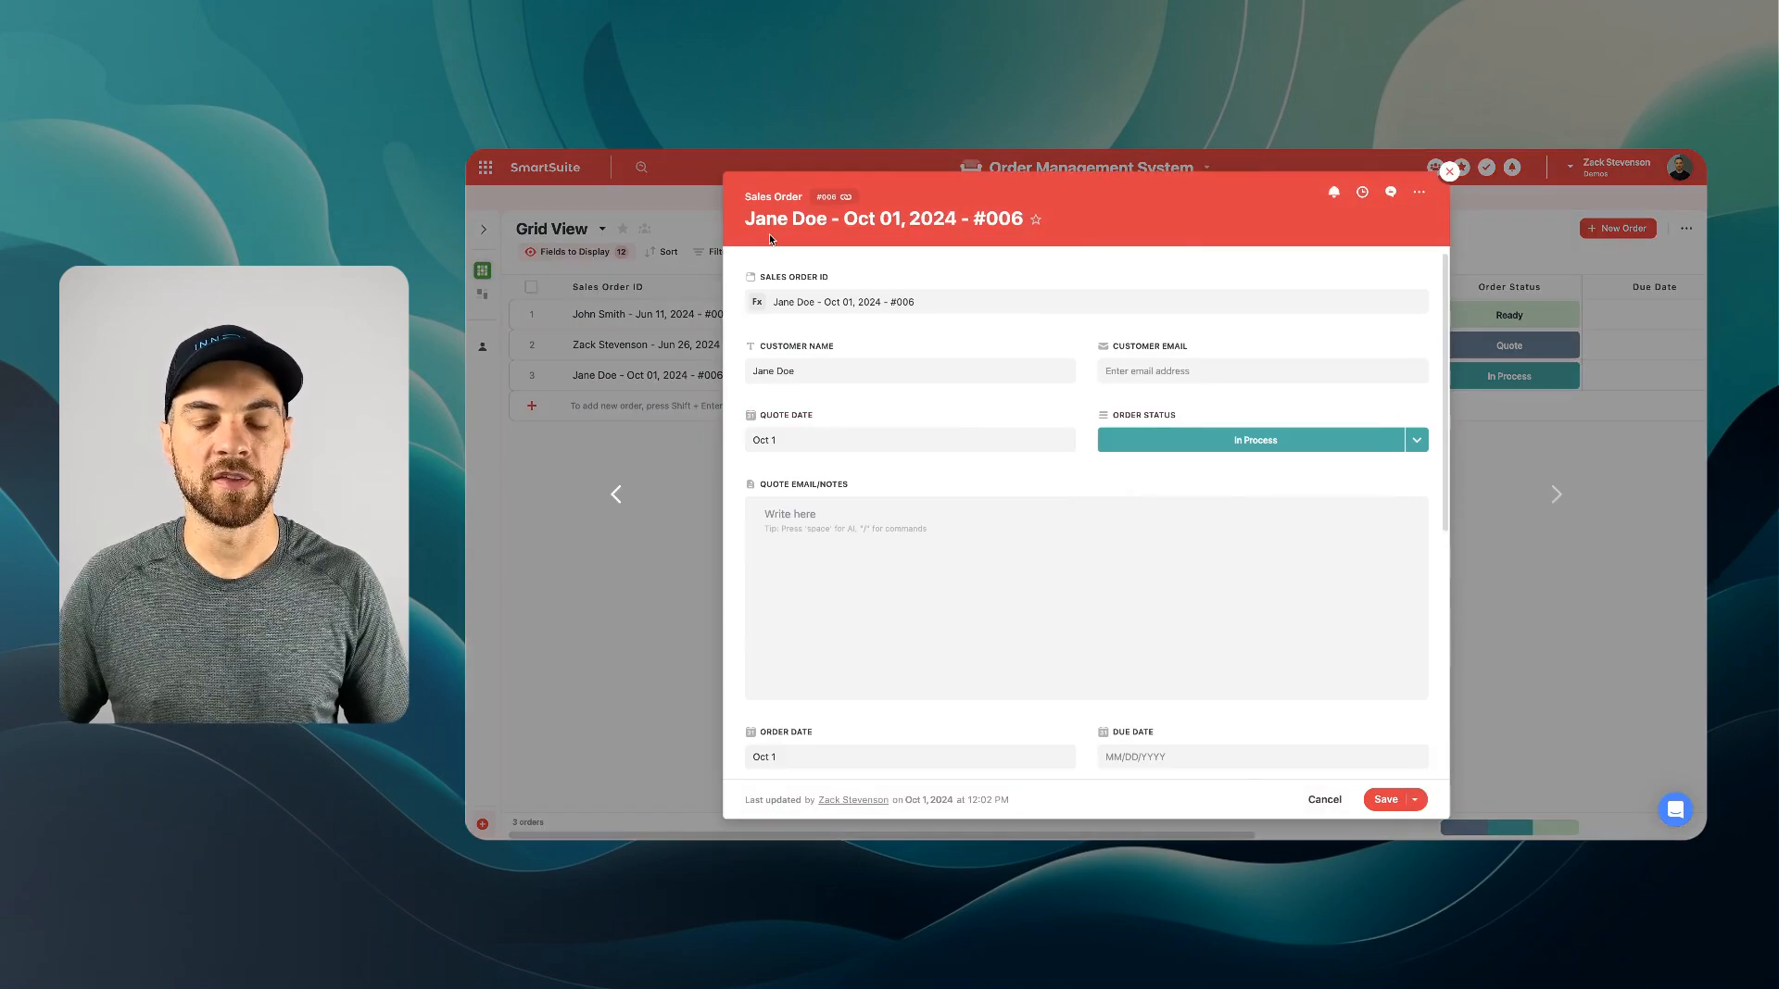
left_click(1450, 171)
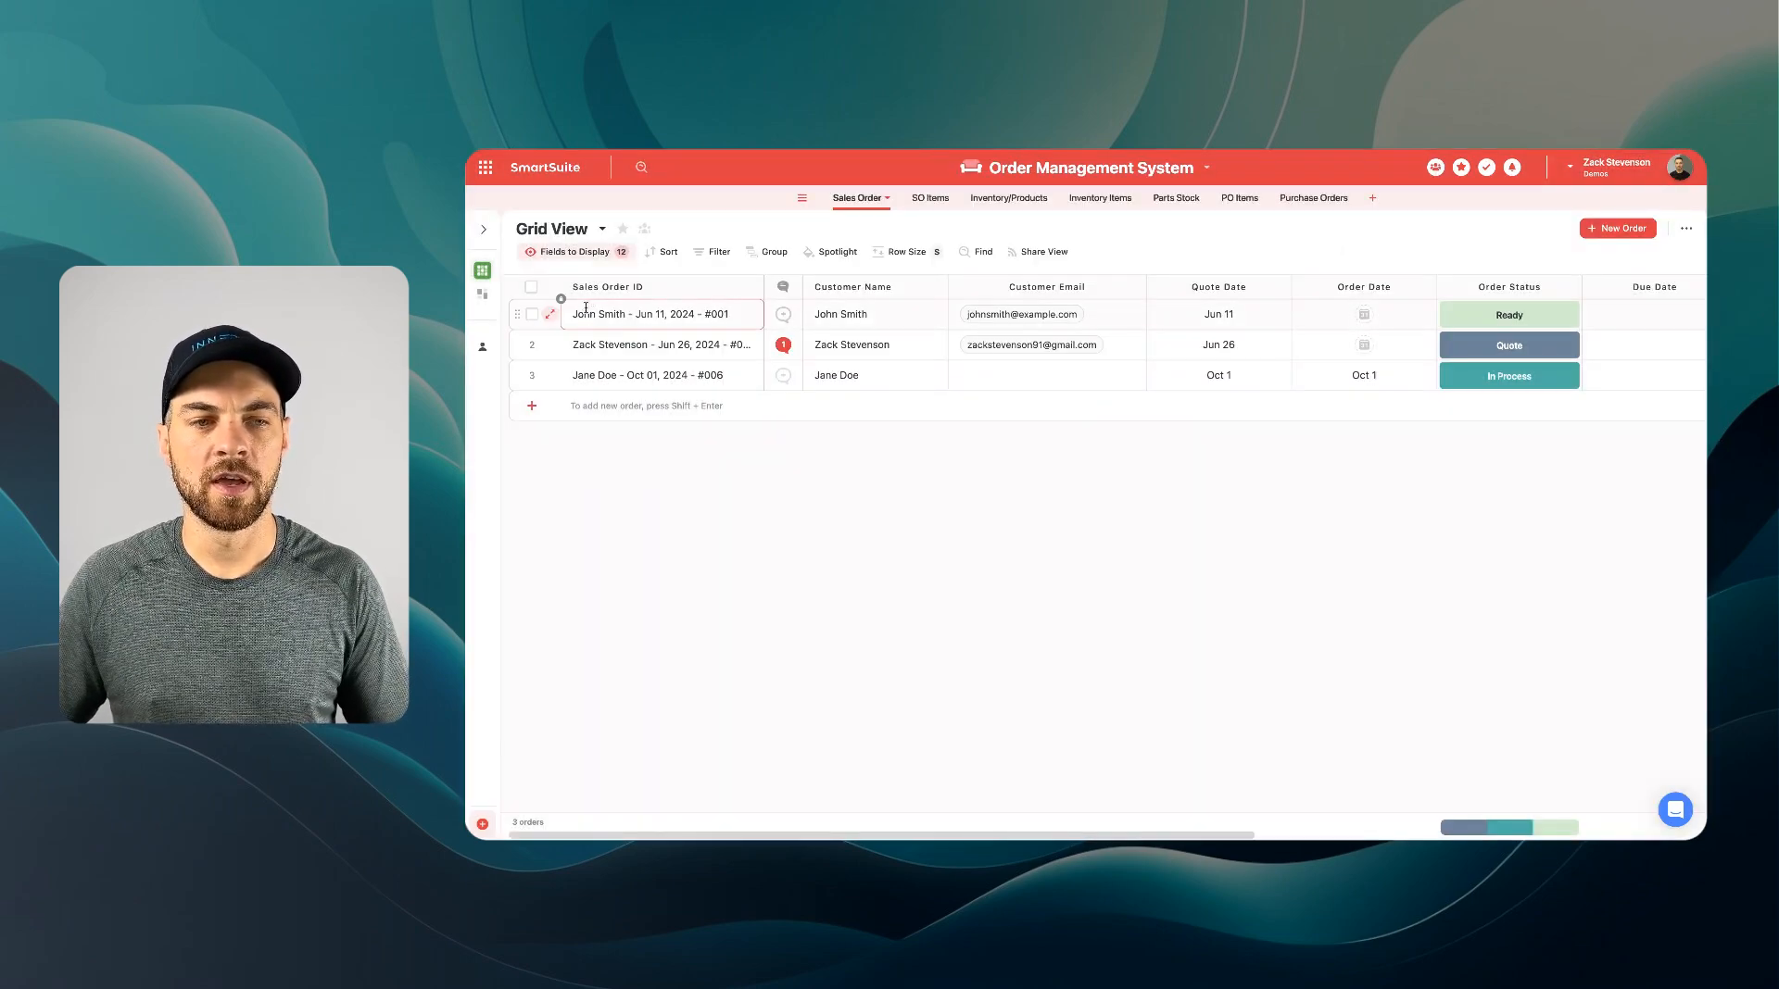
Step: Return to the Orders dashboard and review the new order's details, linked SO items and the Sales Orders list
left_click(482, 294)
scroll(915, 554, "down", 2)
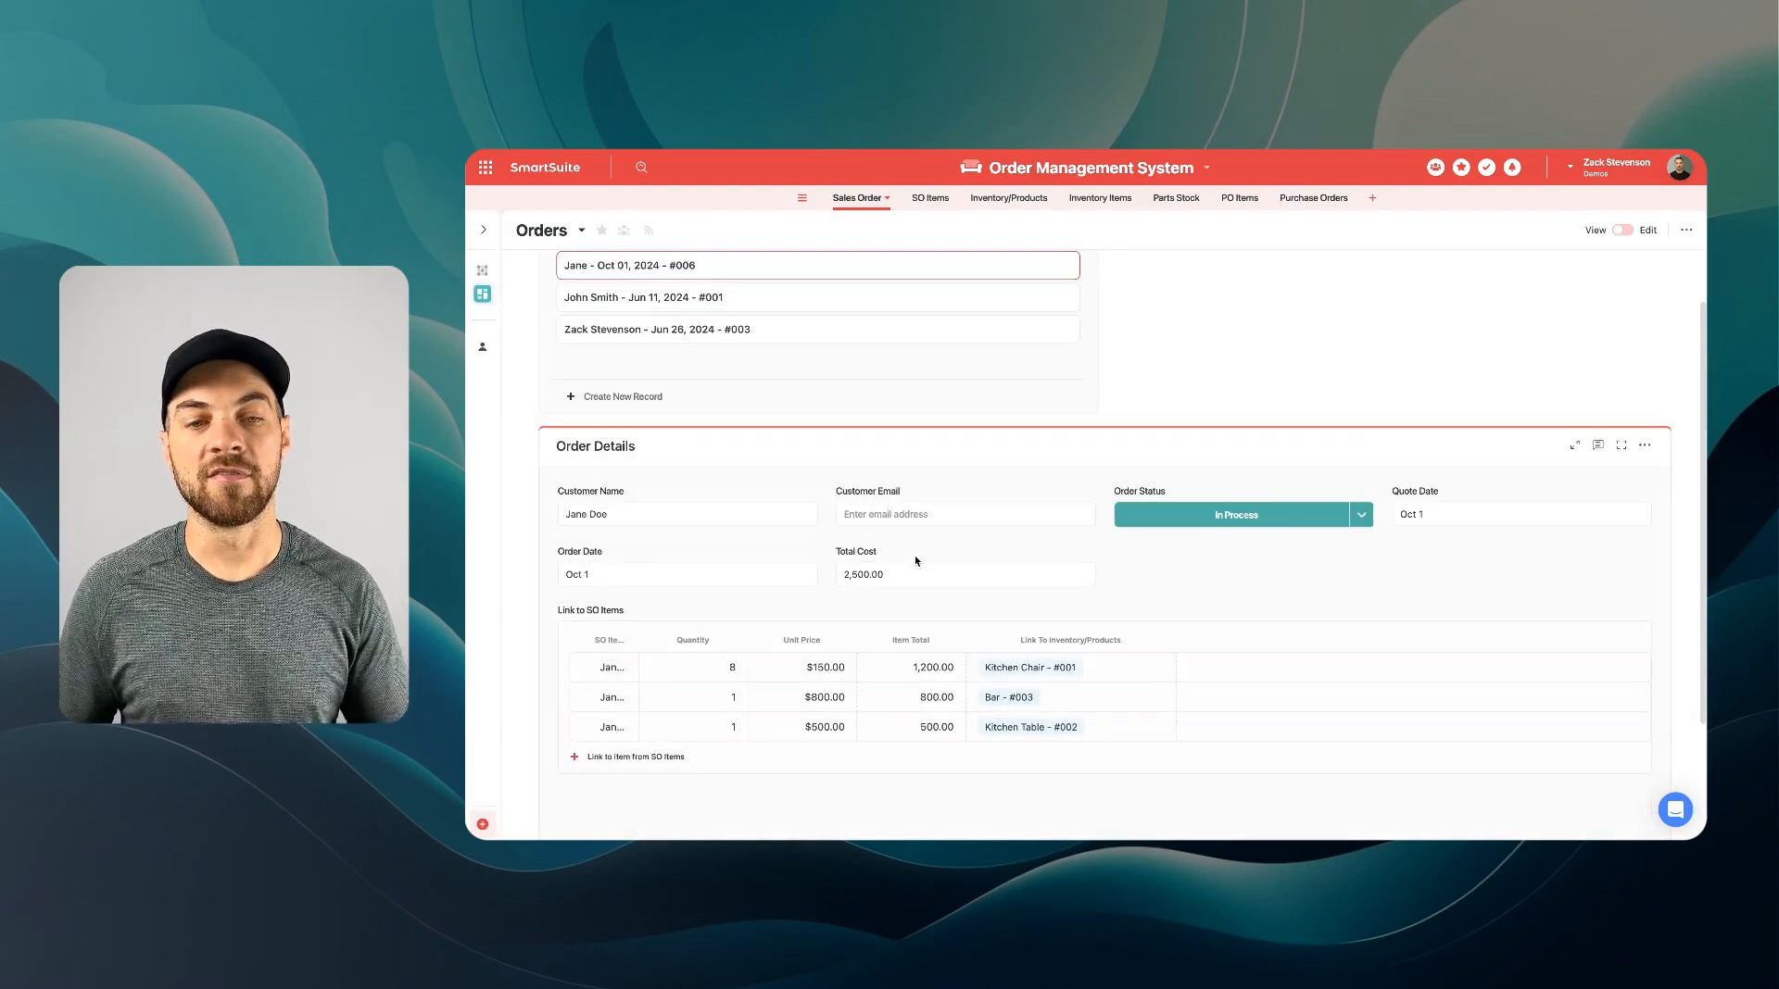
scroll(891, 547, "down", 1)
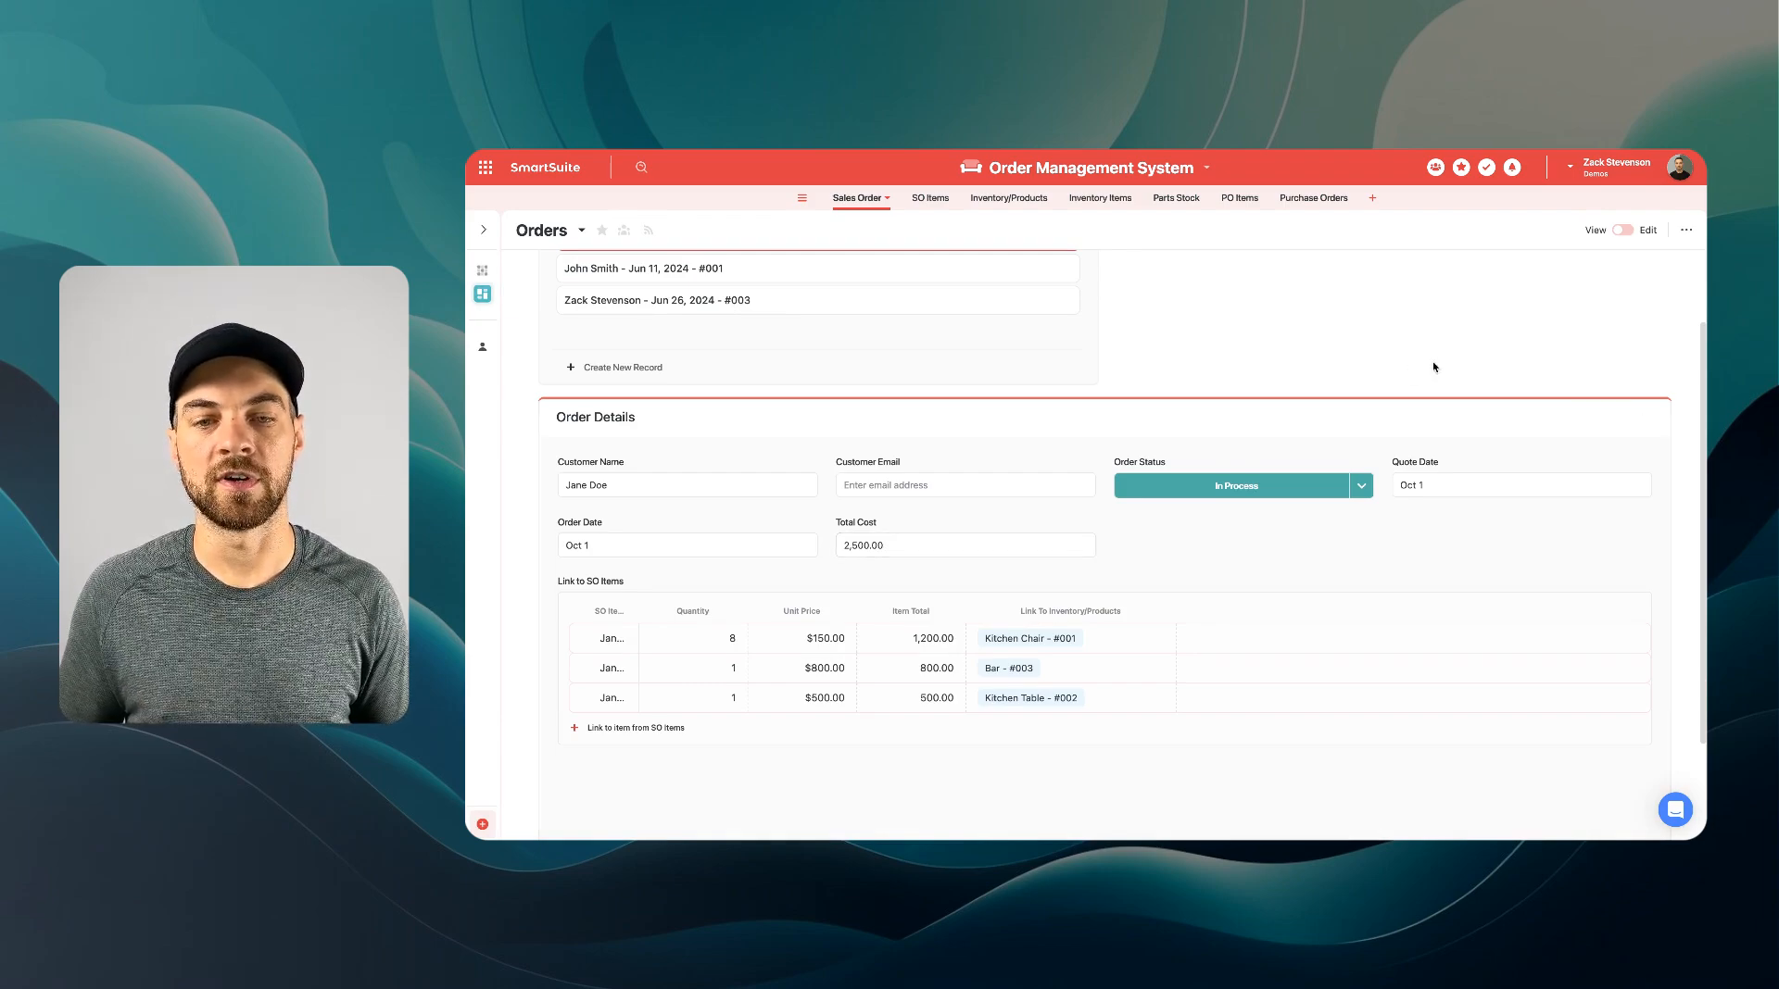
scroll(1434, 366, "down", 1)
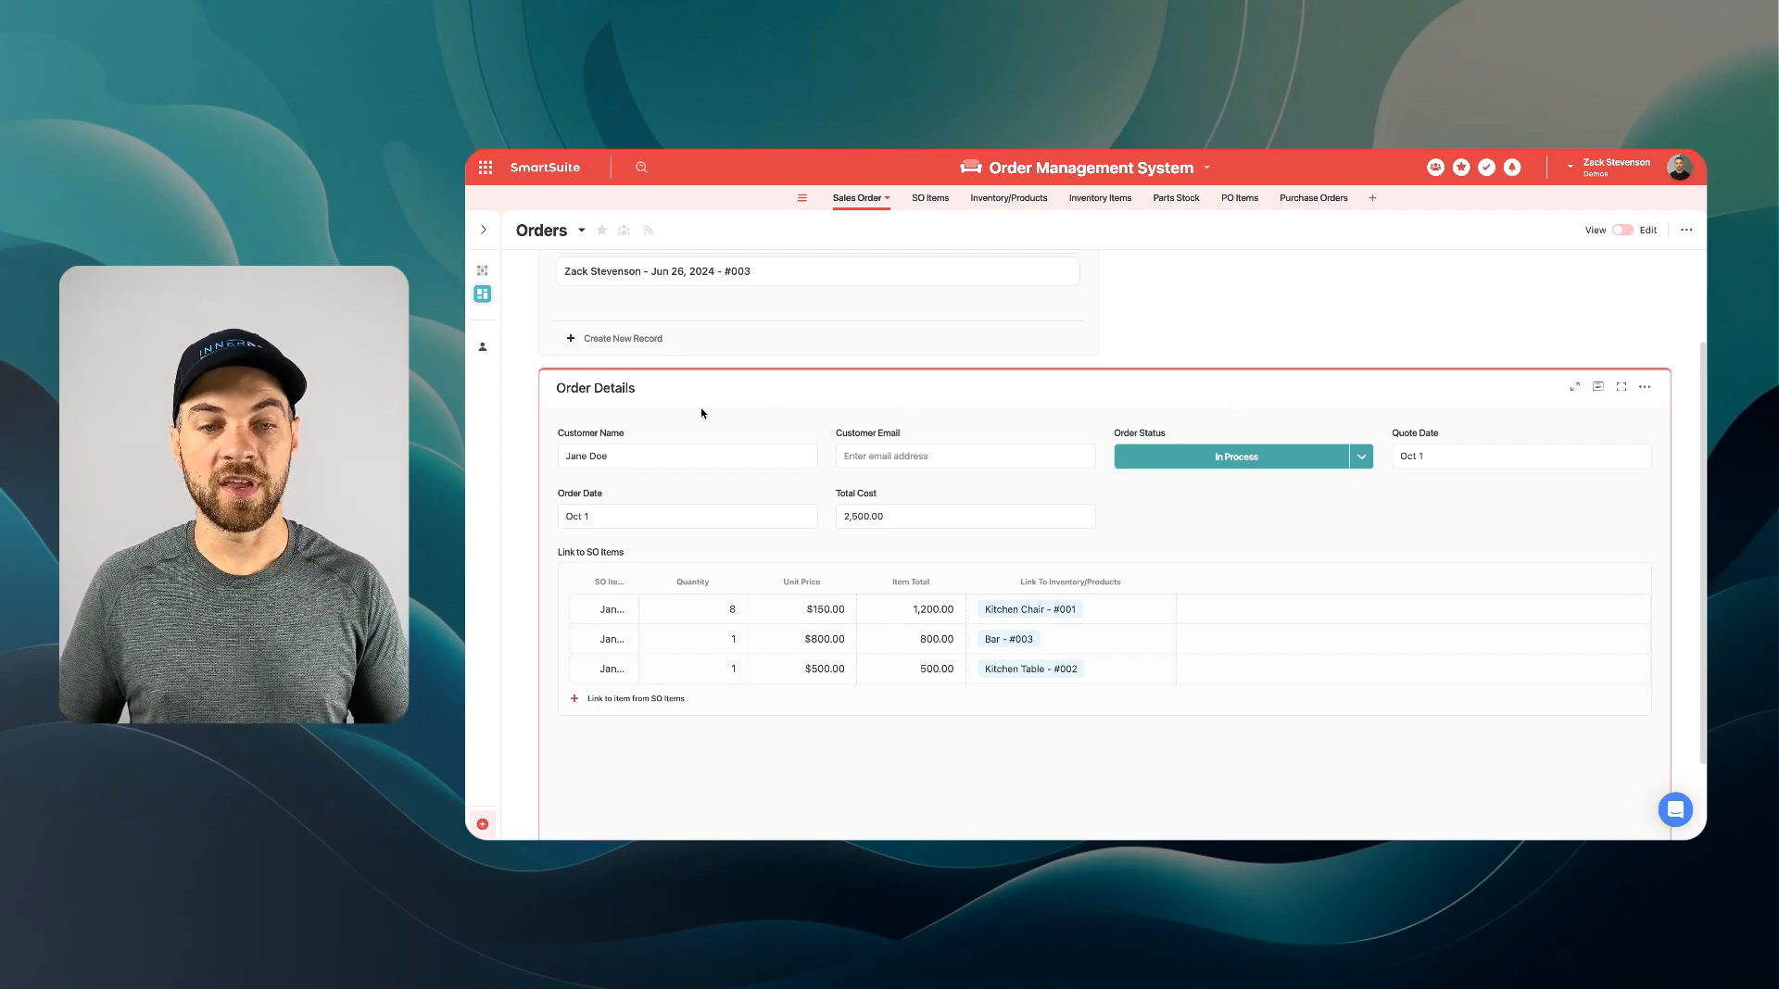
scroll(739, 415, "up", 2)
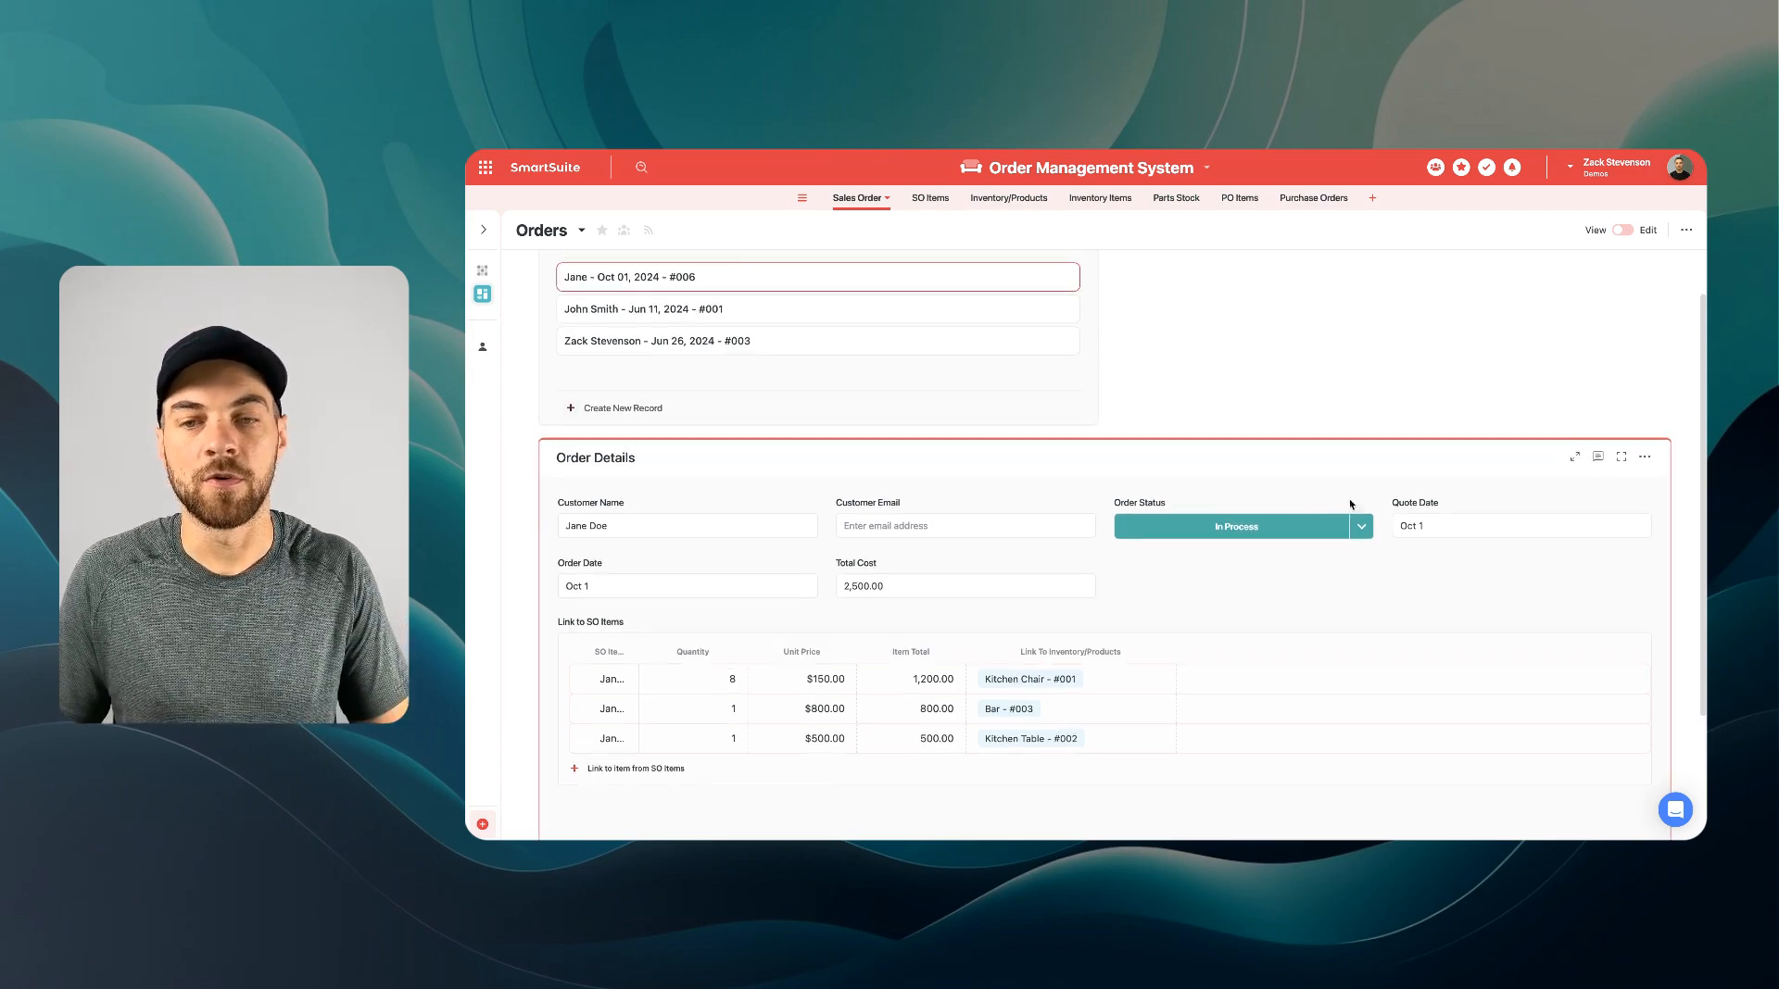
scroll(612, 276, "up", 2)
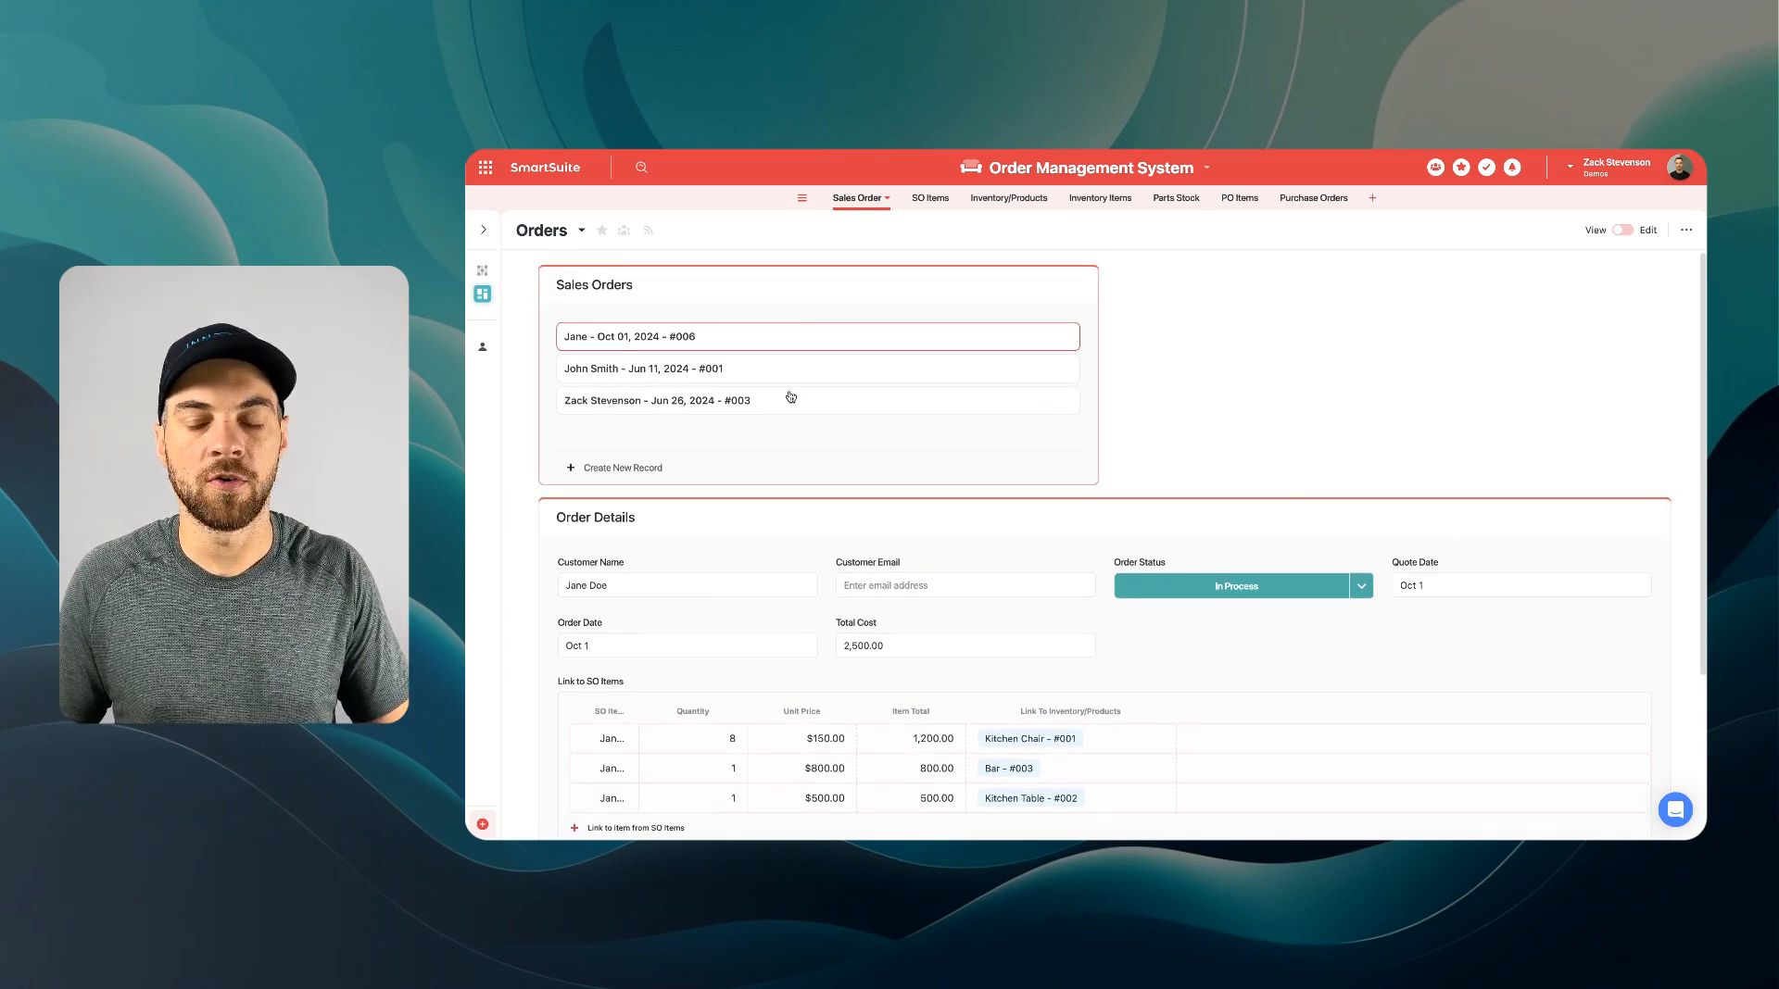
Step: Expand the new order's full record from Order Details, review its fields through to Invoice, and close it without saving
scroll(704, 362, "down", 4)
left_click(1572, 405)
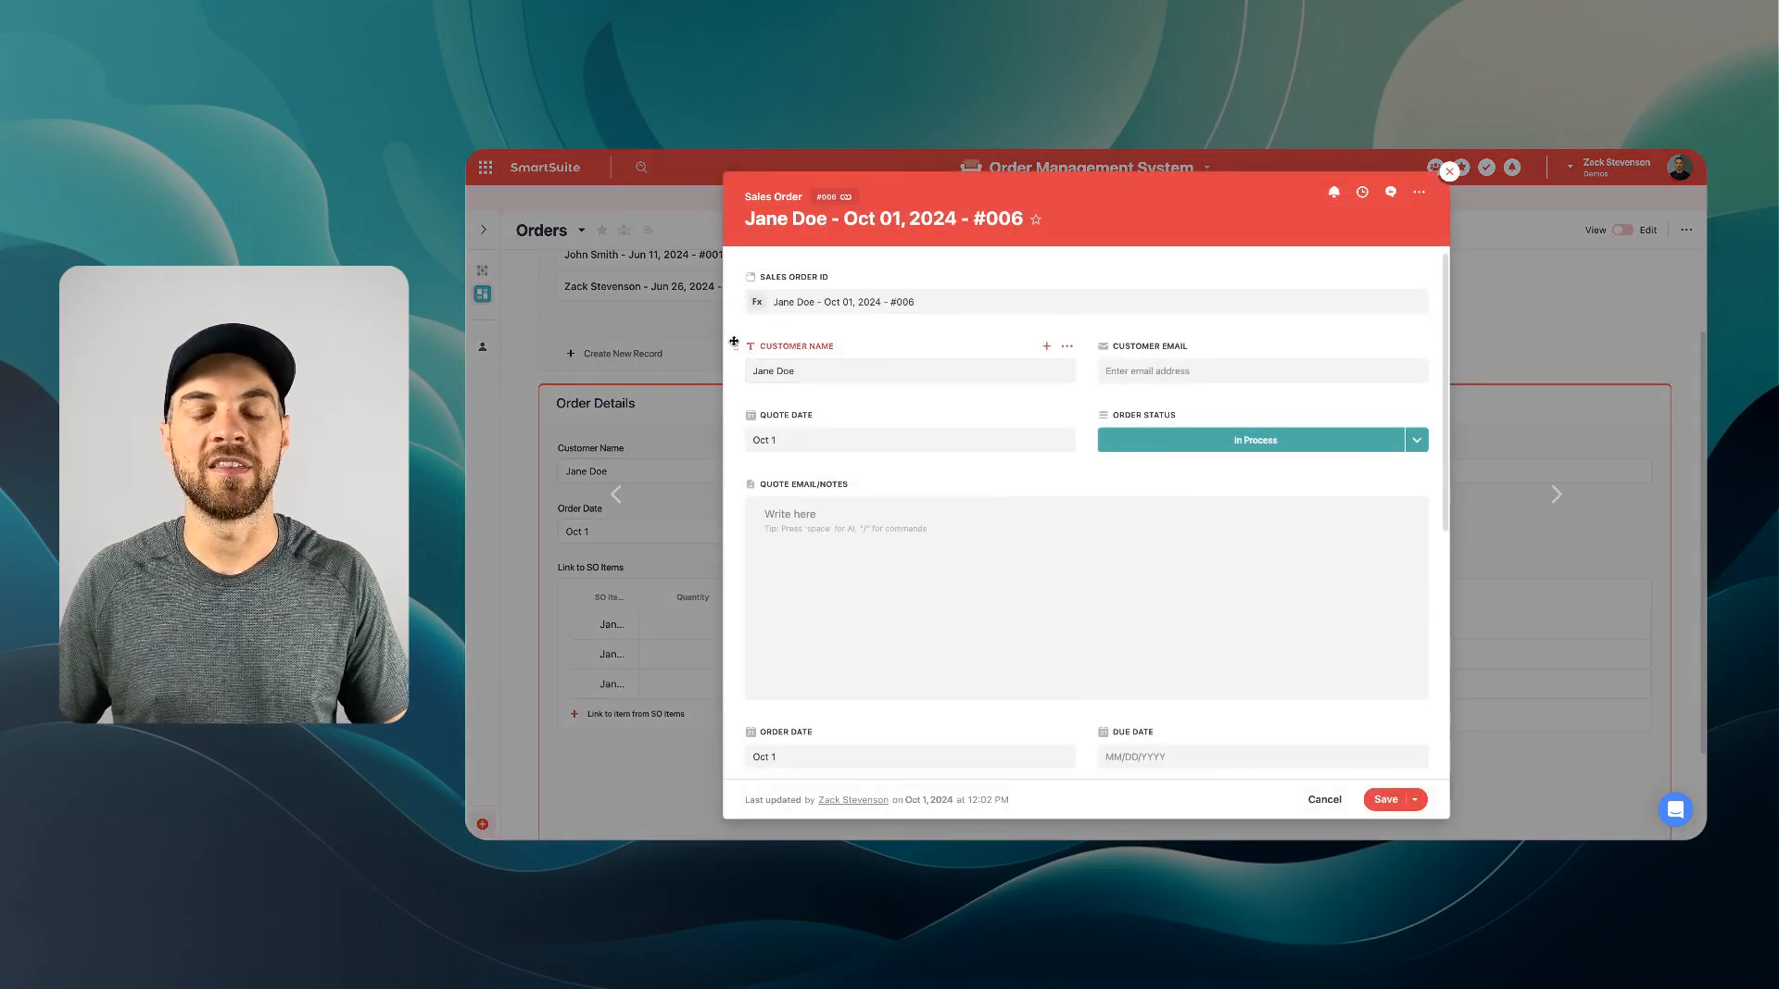
scroll(978, 375, "down", 5)
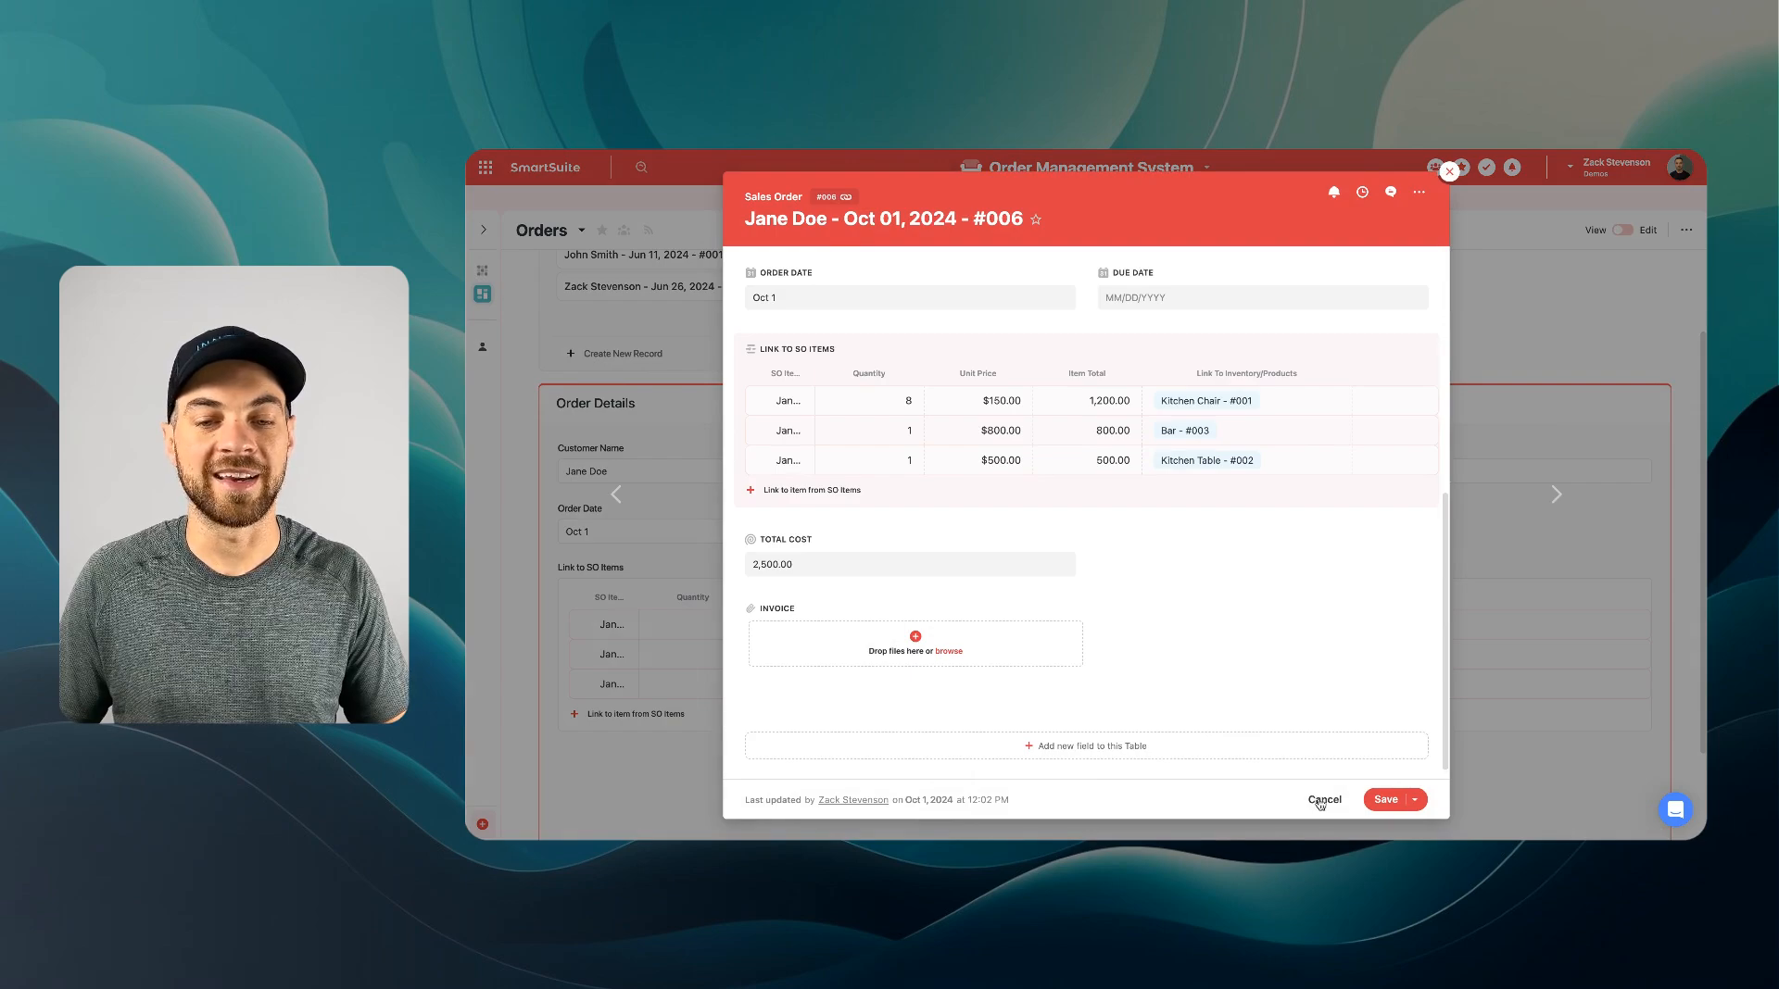
left_click(1321, 802)
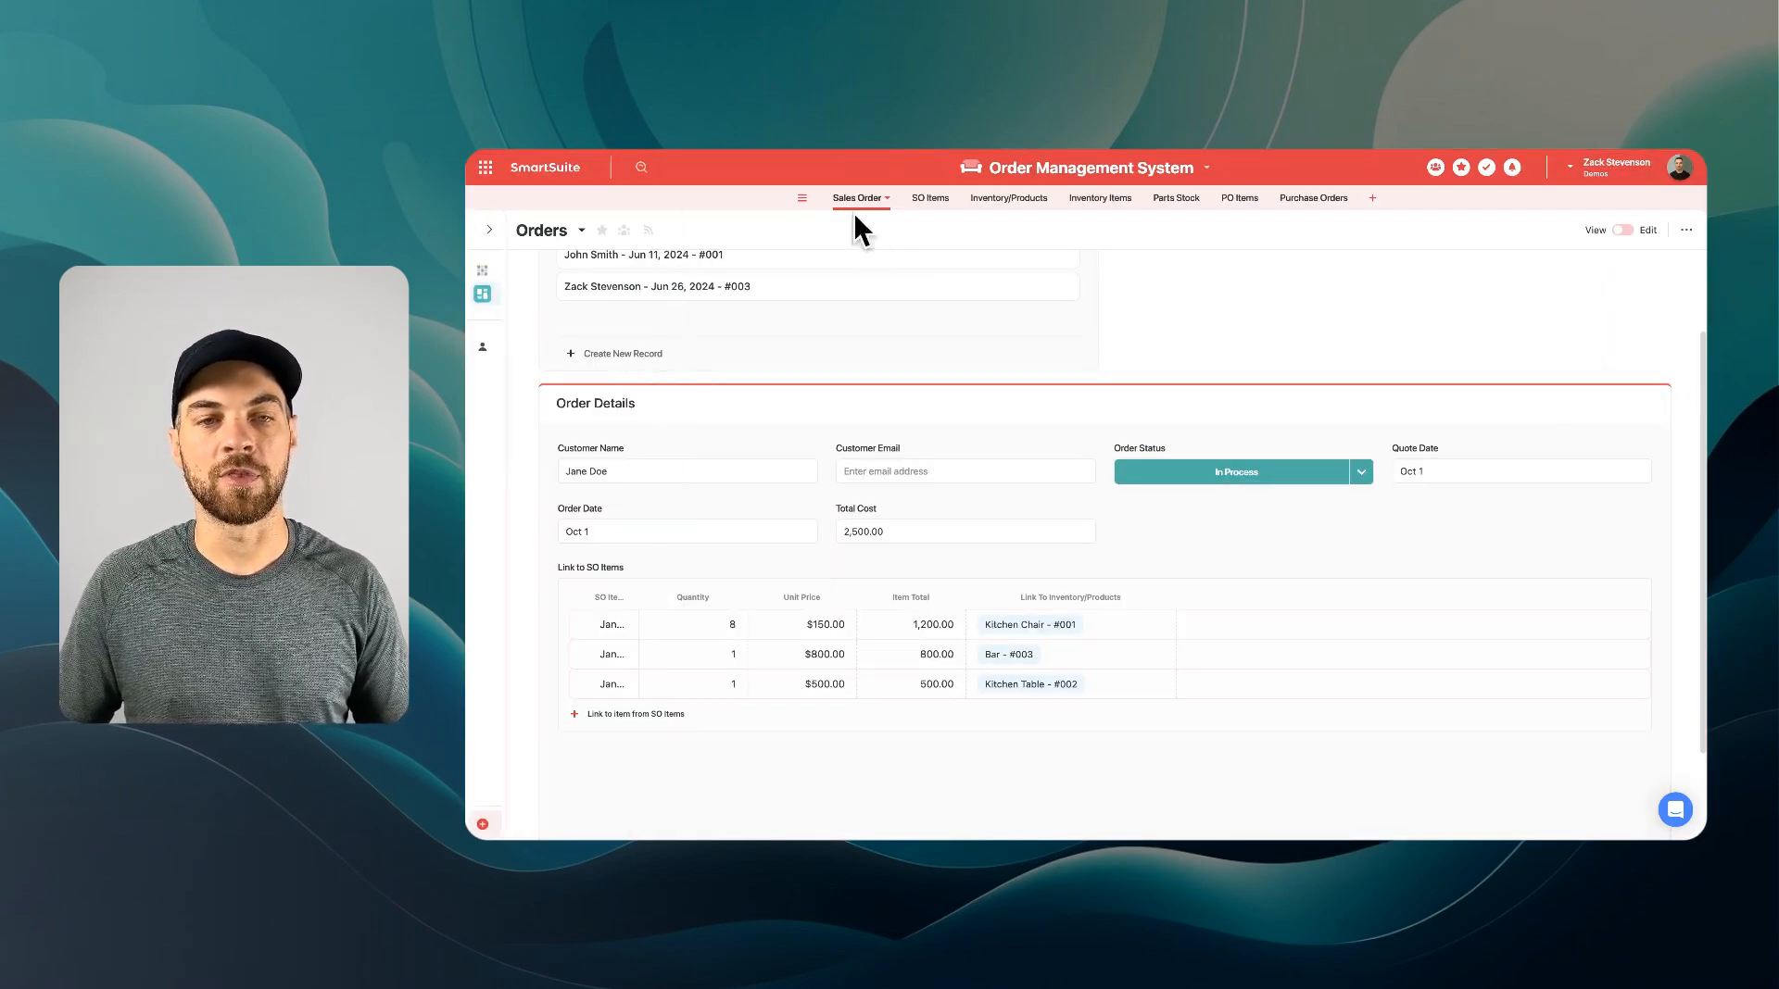
Step: Show the list of views for the Sales Order table
mouse_move(481, 271)
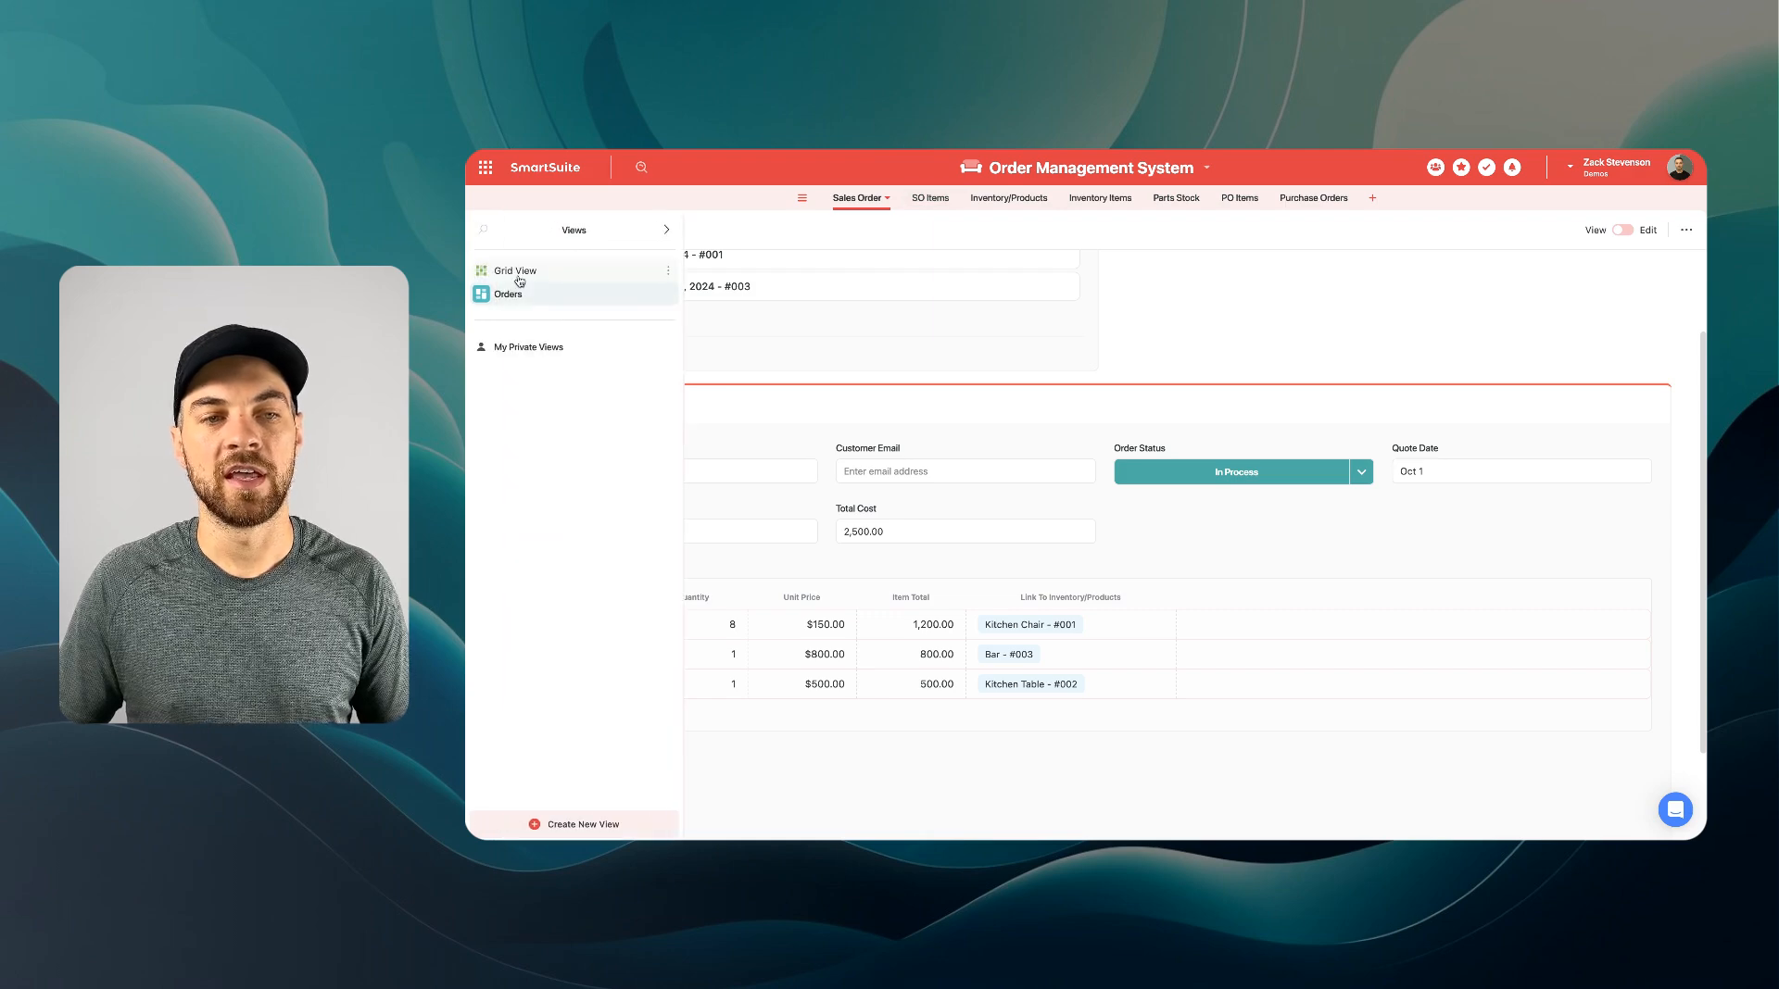